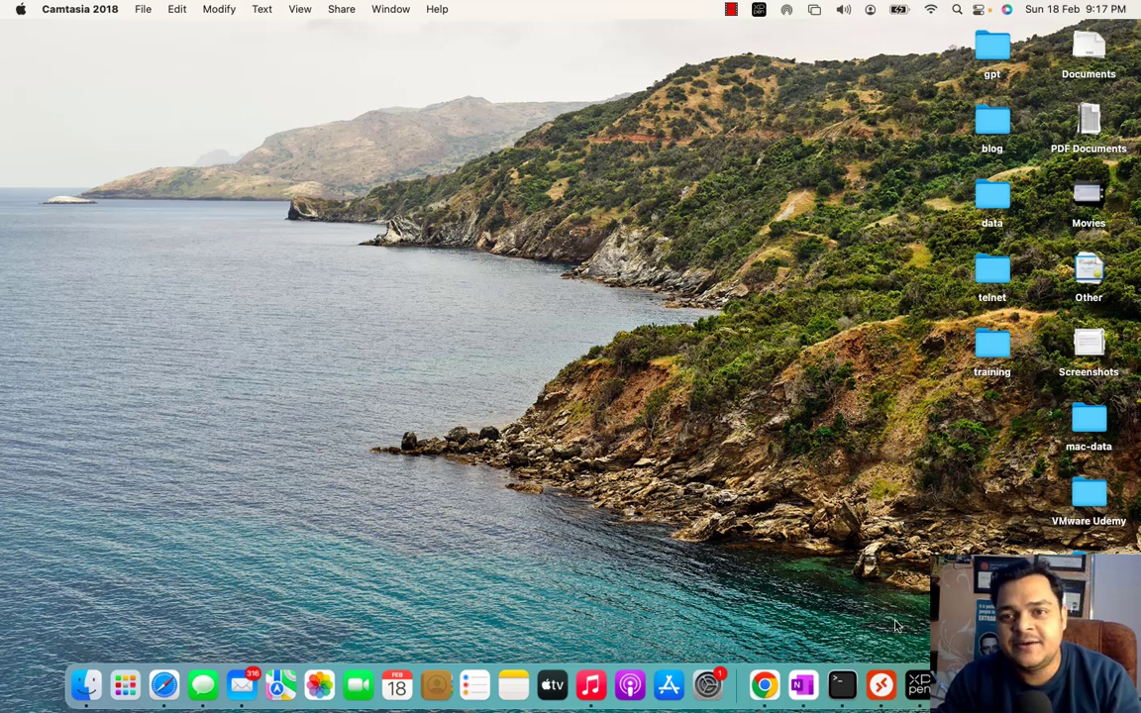
Switch to the Azure portal in Chrome and open the full list of services from its home page
click(763, 685)
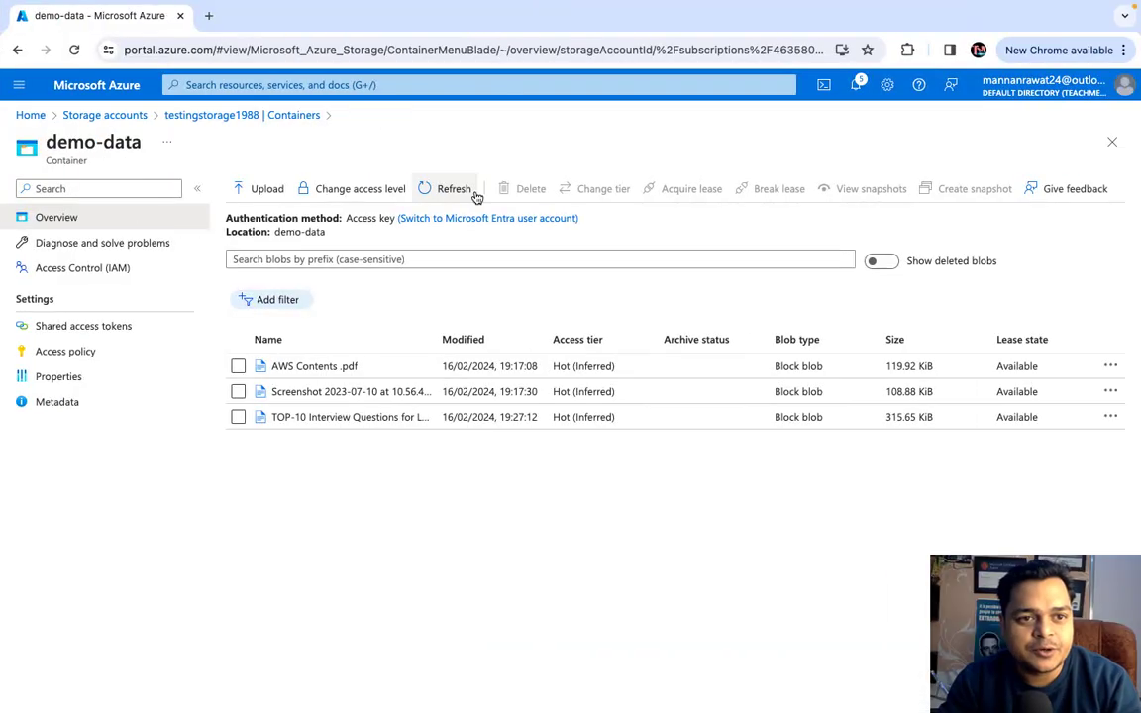
click(125, 90)
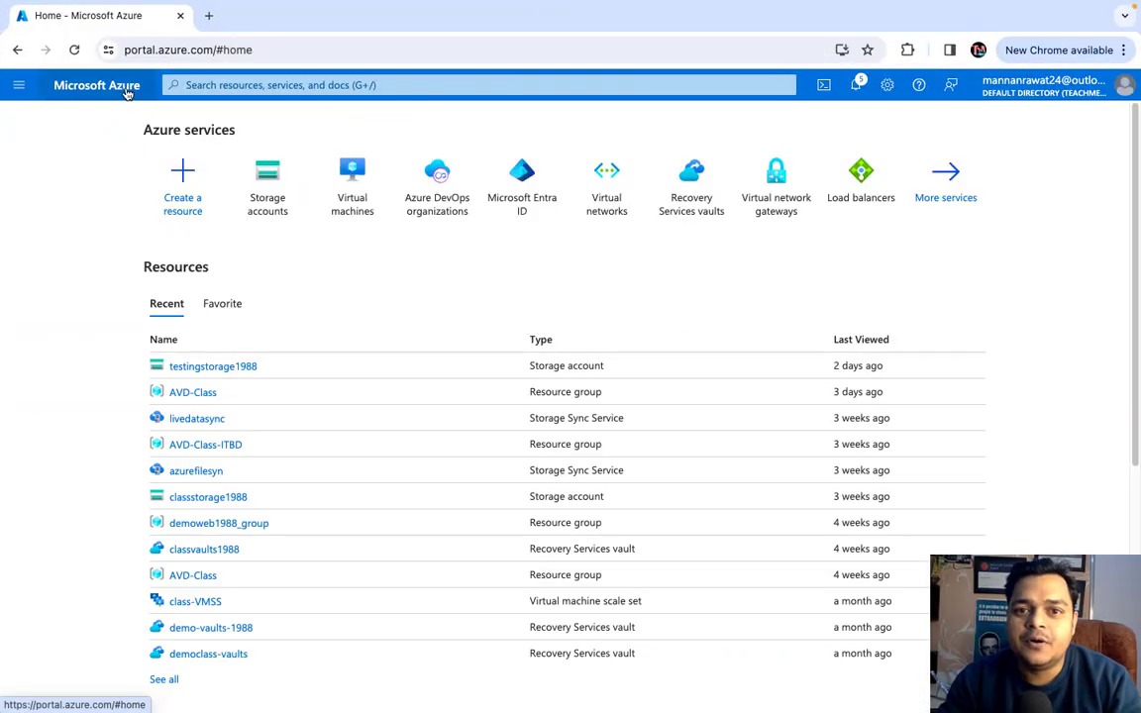
click(947, 187)
key(ctrl+Left)
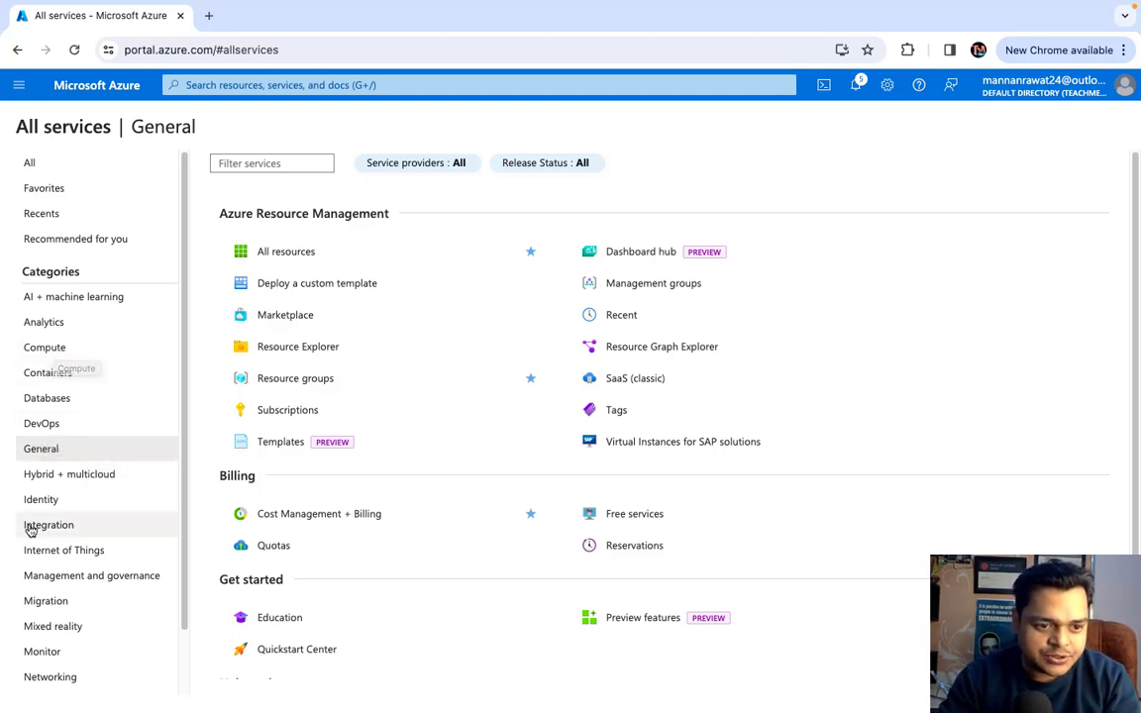
Open Storage accounts from the Storage service category, then open testingstorage1988 and bring its data storage options into view
scroll(30, 530, down, 1)
scroll(30, 529, up, 1)
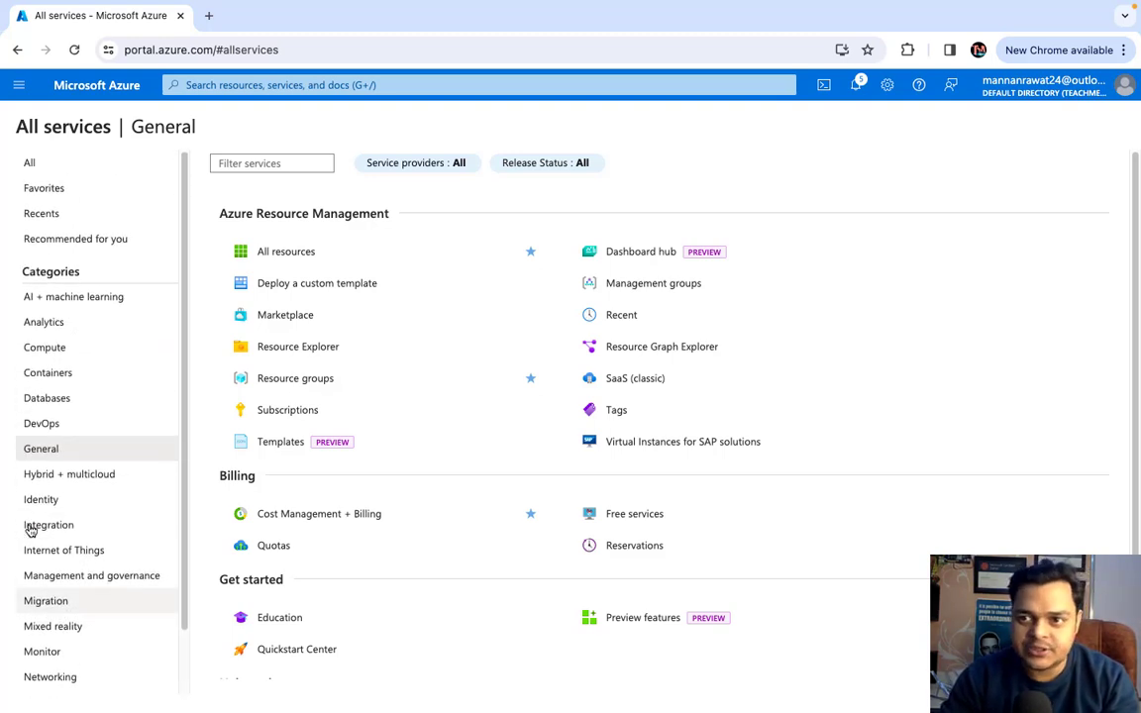
scroll(30, 530, down, 2)
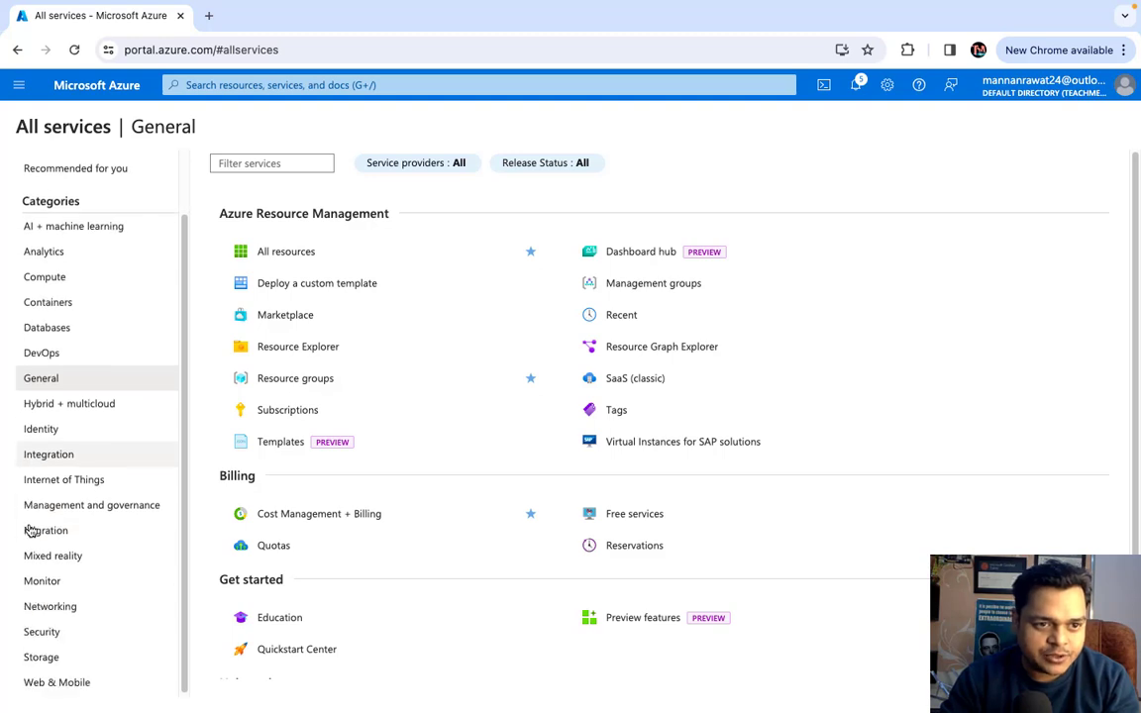
click(44, 657)
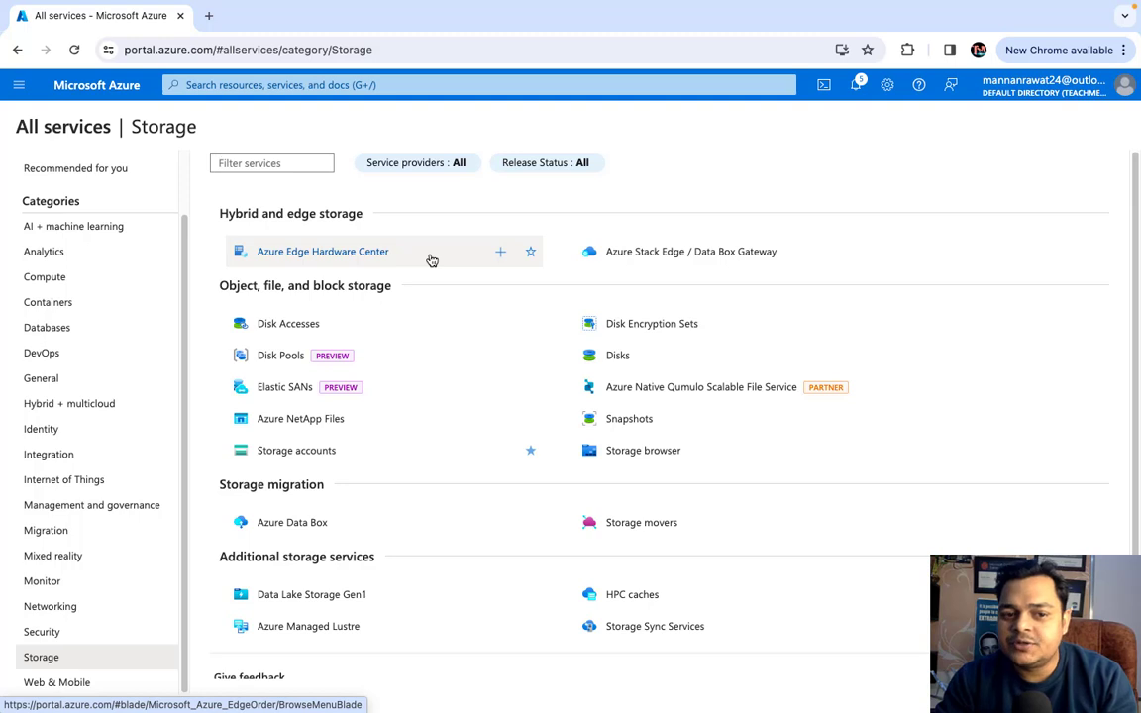
click(311, 451)
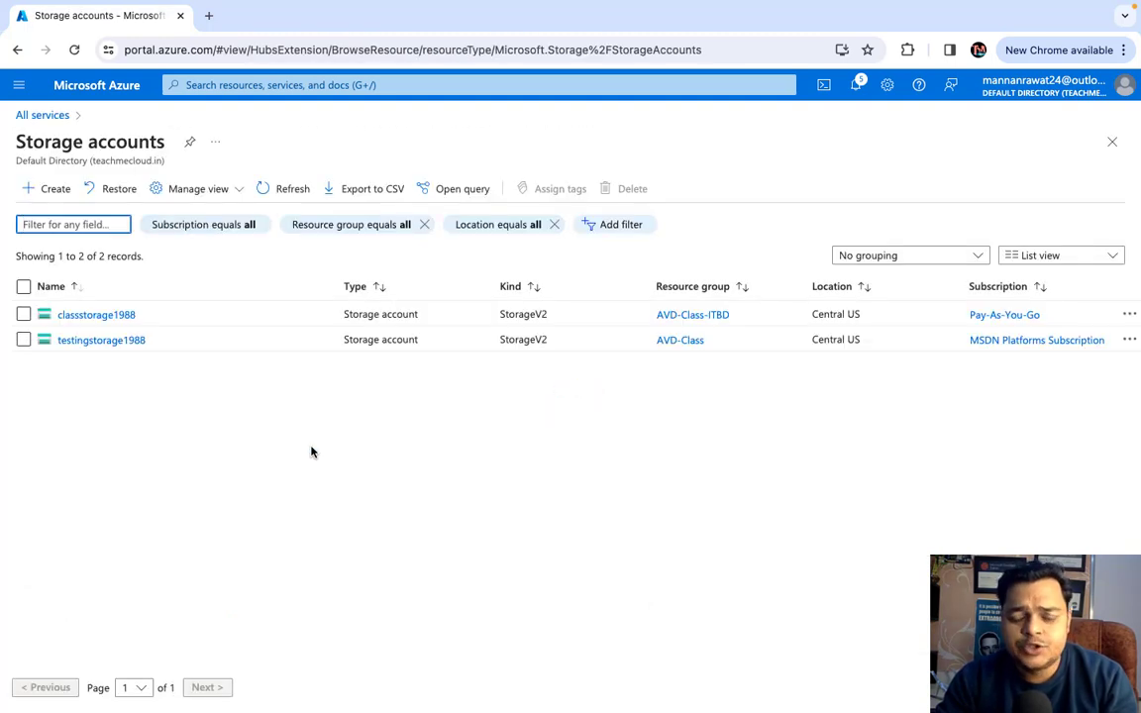
click(89, 340)
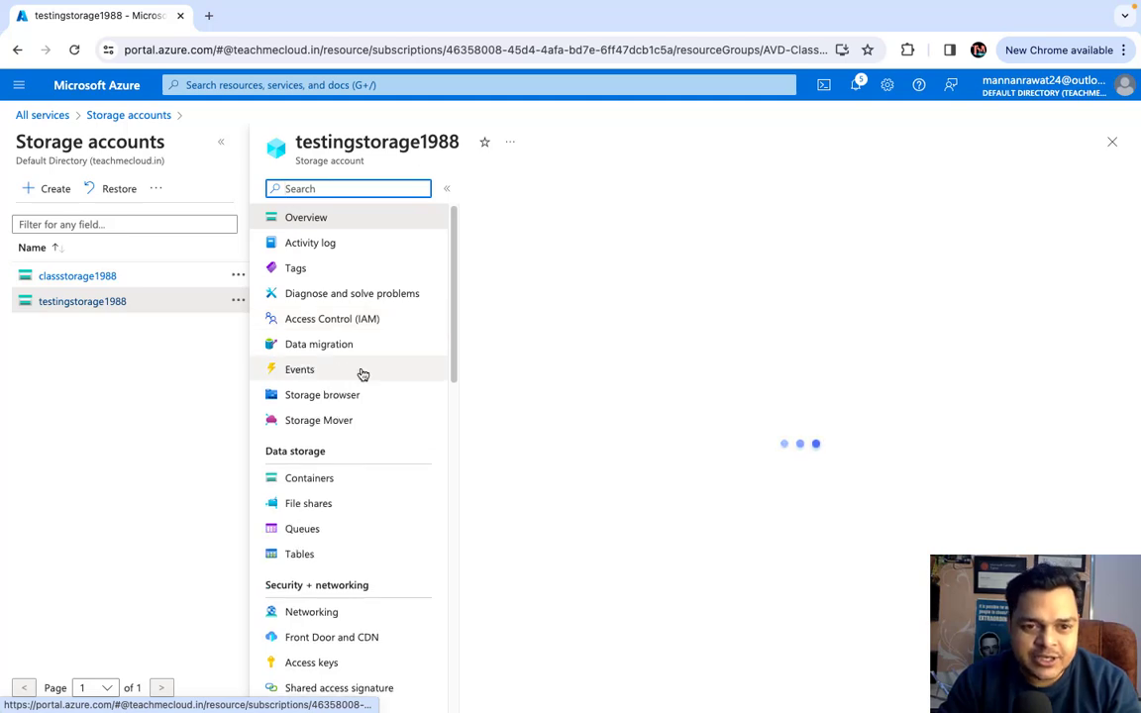
scroll(282, 430, down, 1)
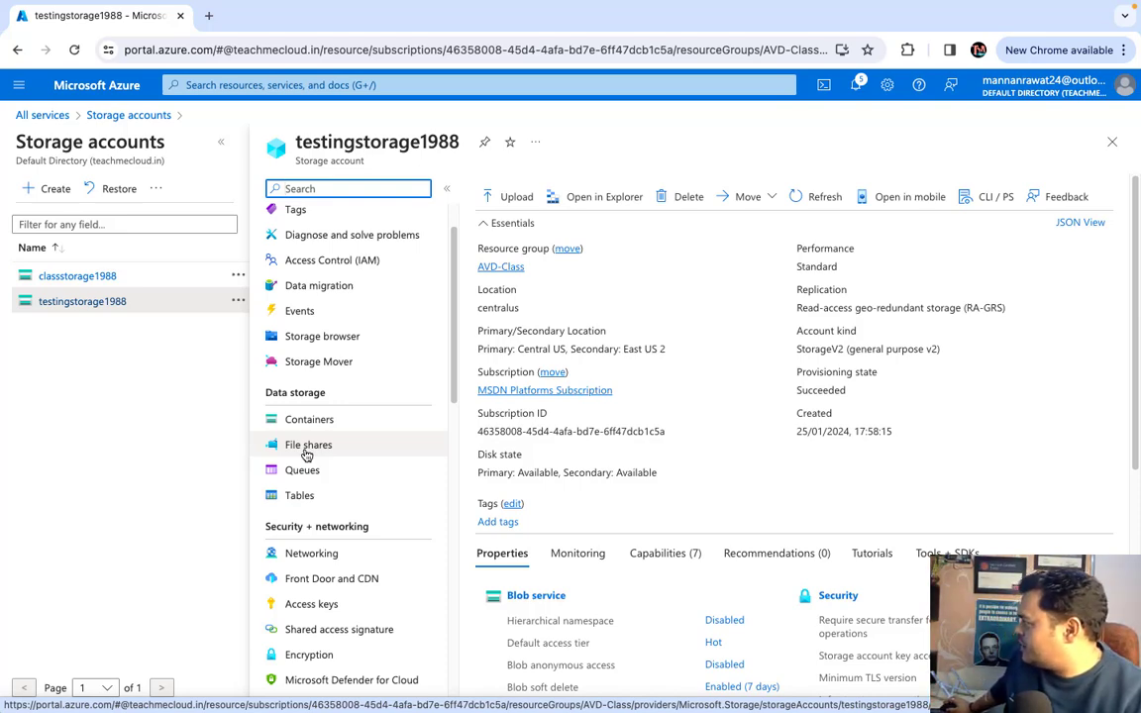
Switch to Microsoft Remote Desktop and connect to the PC 192.168.1.9, accepting its unverified certificate
key(ctrl+Left)
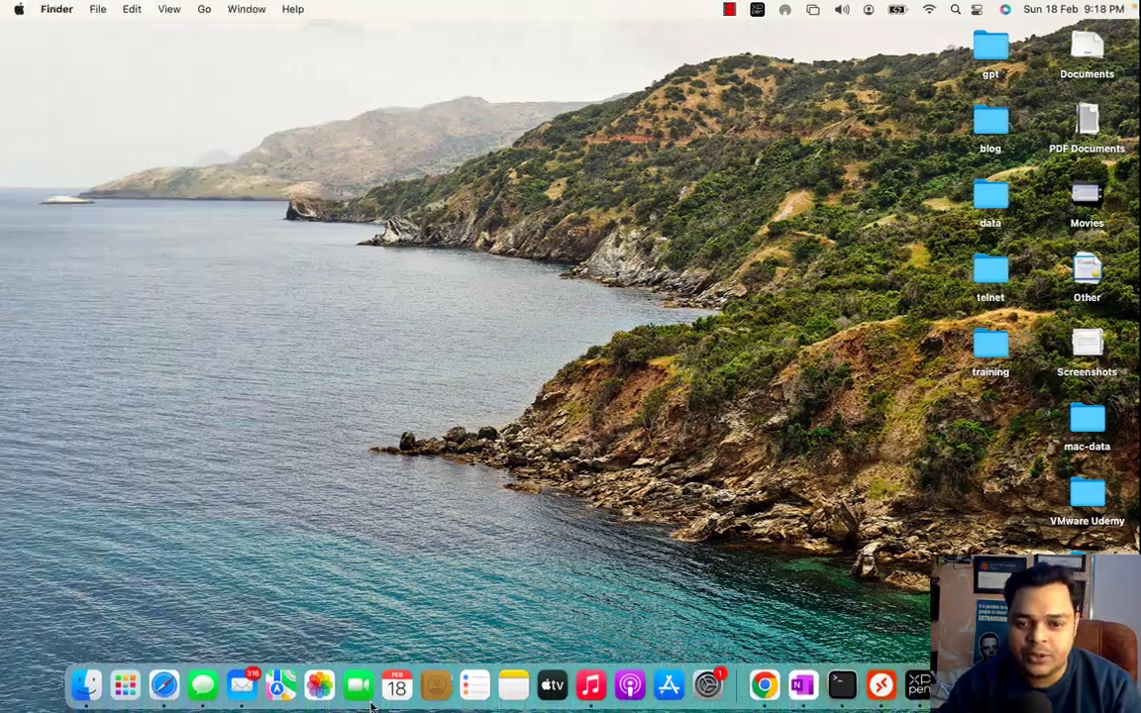
click(880, 685)
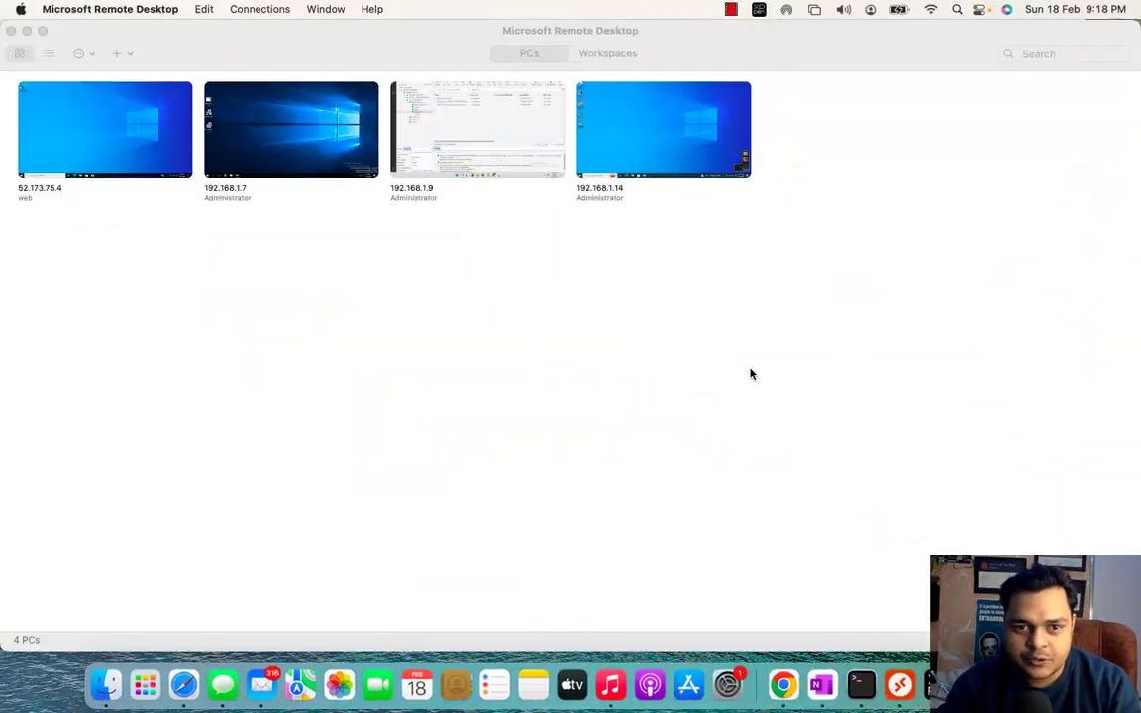
double_click(449, 158)
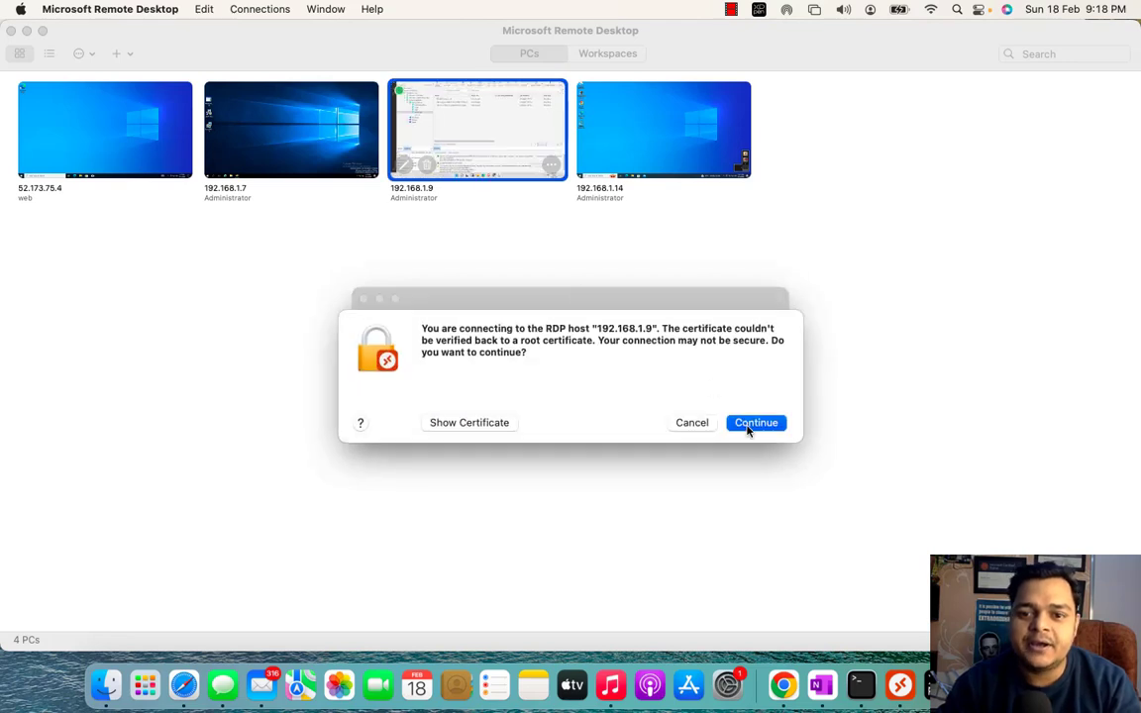
click(755, 423)
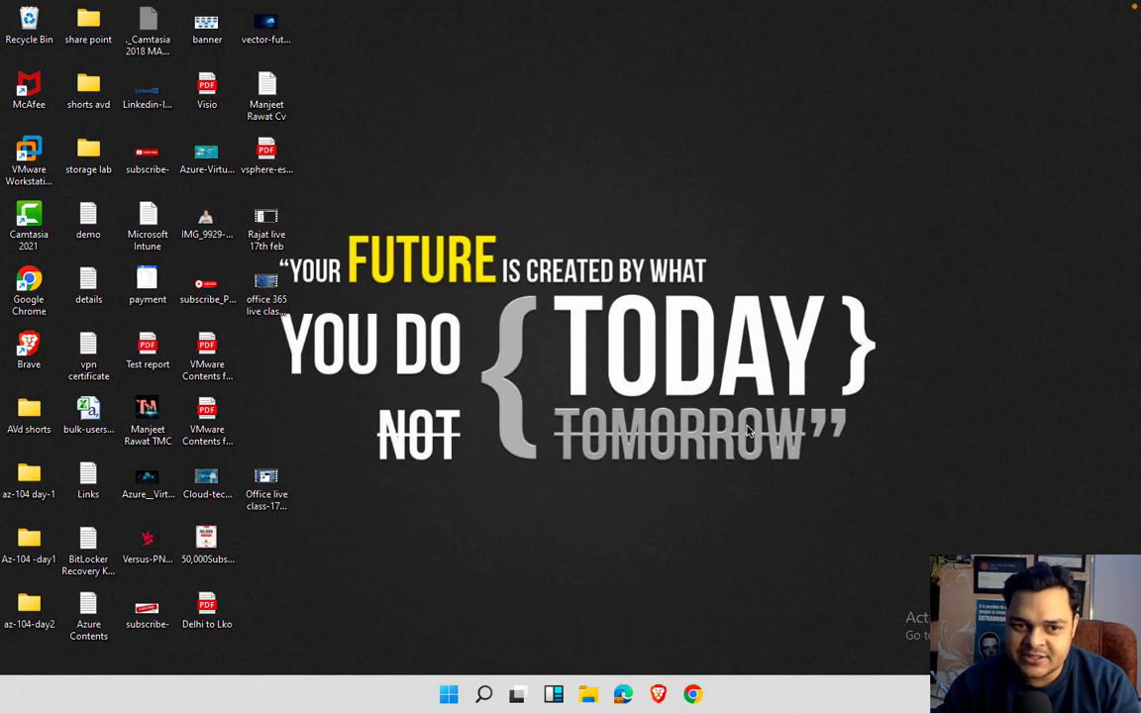
Sort the remote PC's desktop icons by size
right_click(611, 135)
mouse_move(677, 158)
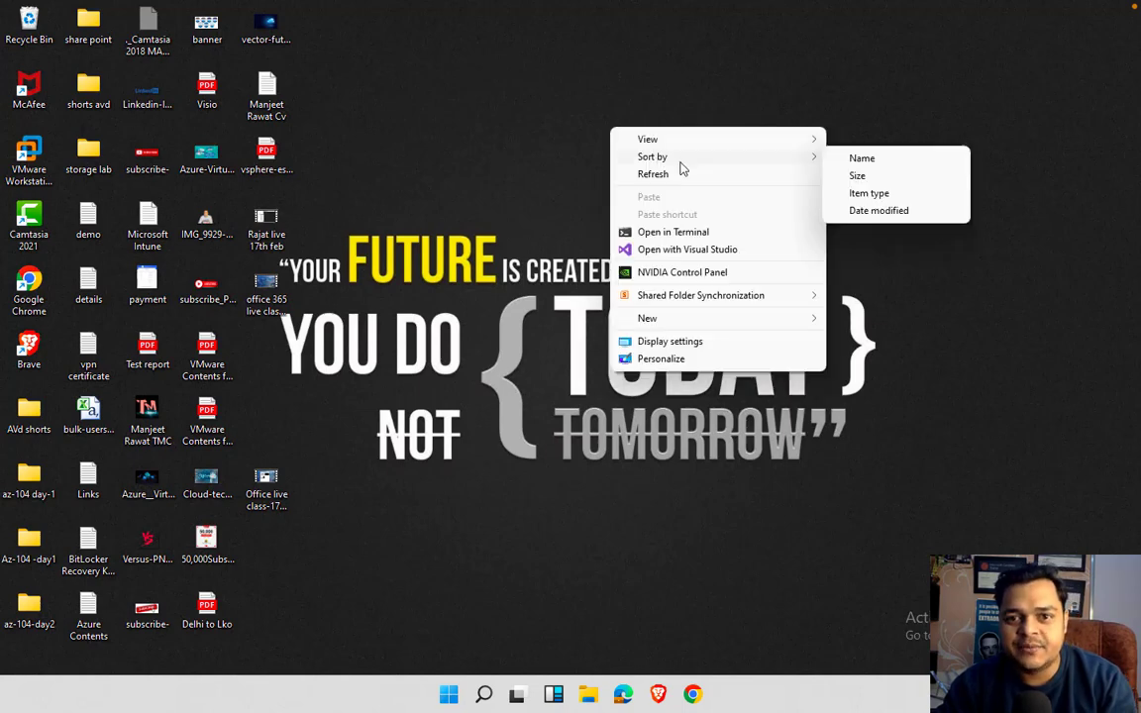
click(856, 175)
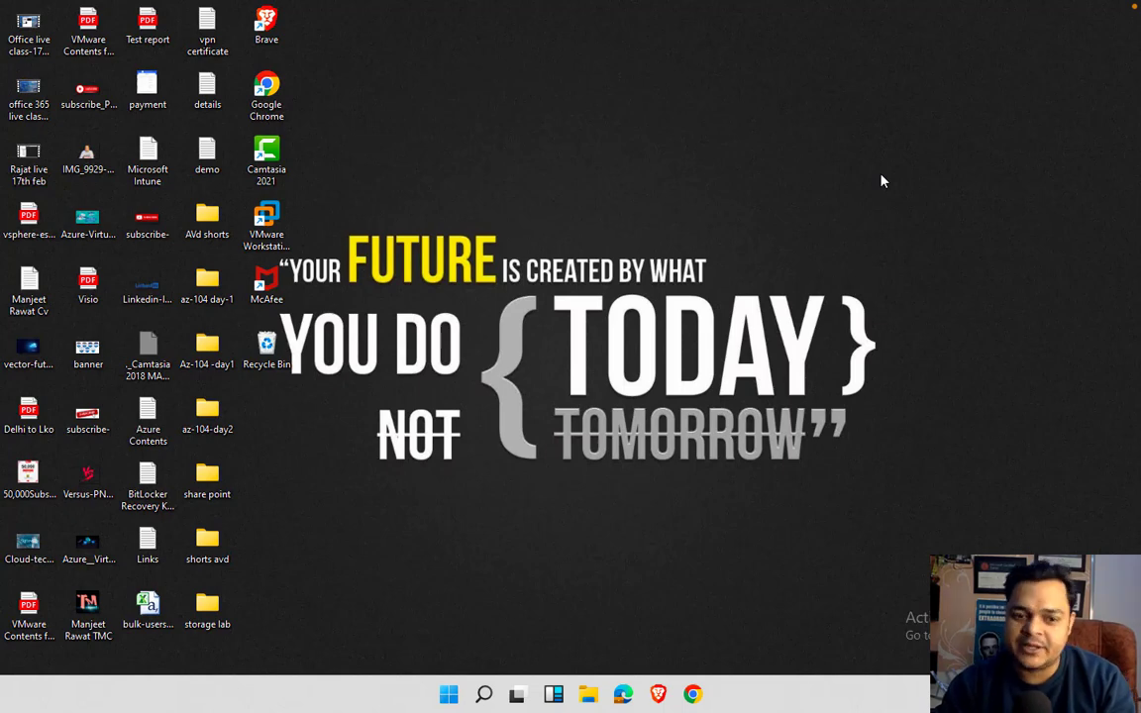
Launch Paint on the remote PC with the mspaint command and maximize its window
key(super+r)
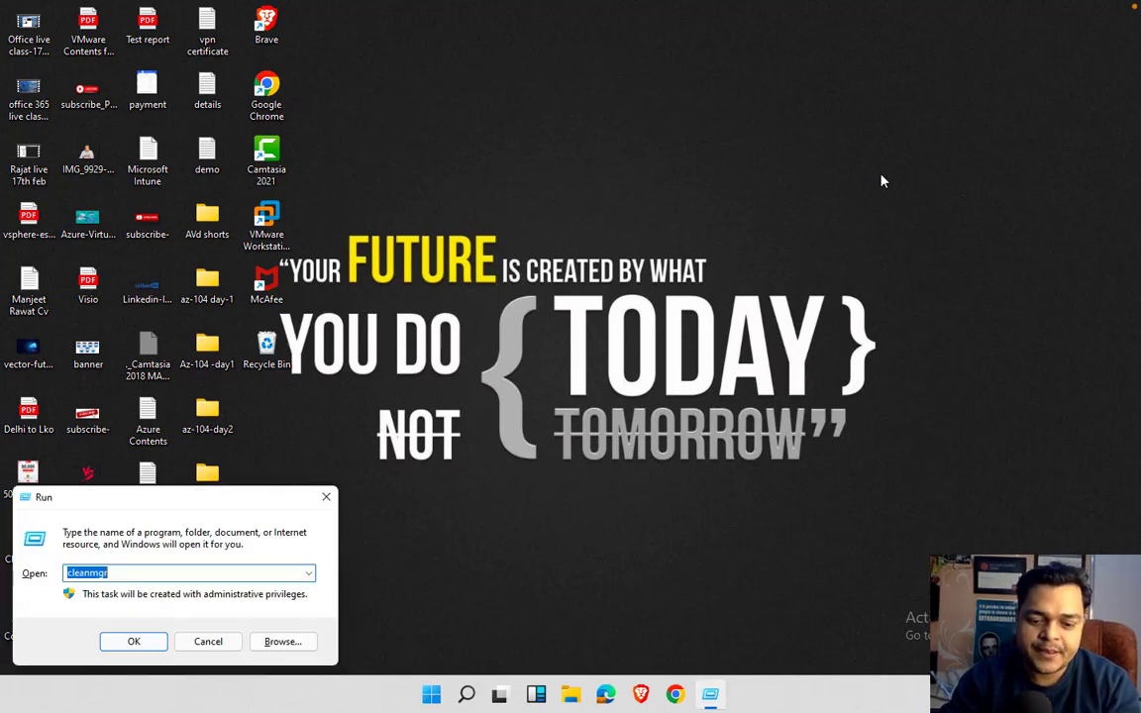
text(mspaint)
key(Return)
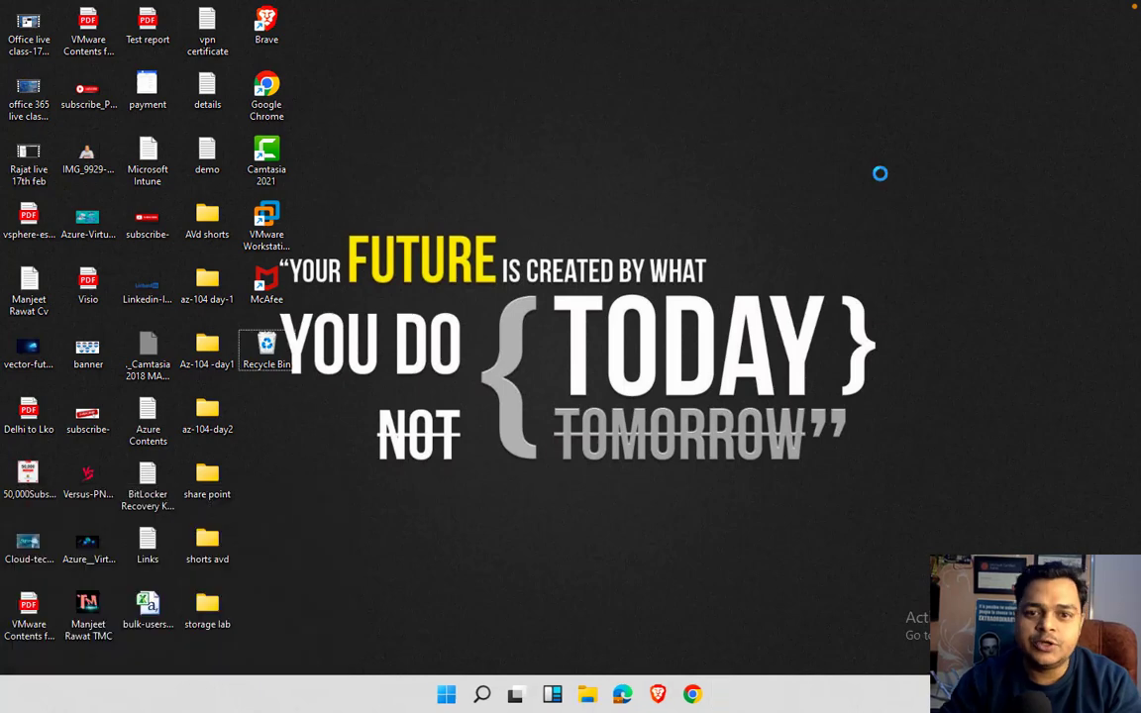
double_click(793, 127)
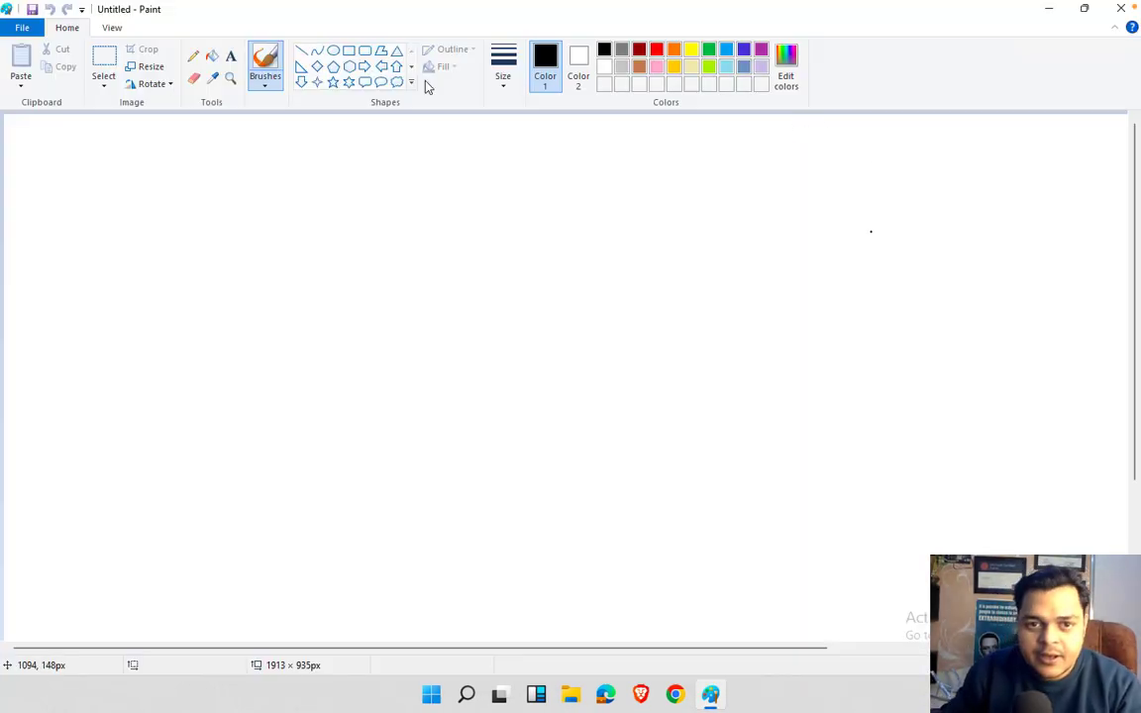
Draw a dark red outlined rectangle of about 336 × 218 px in the upper middle of the canvas
click(349, 51)
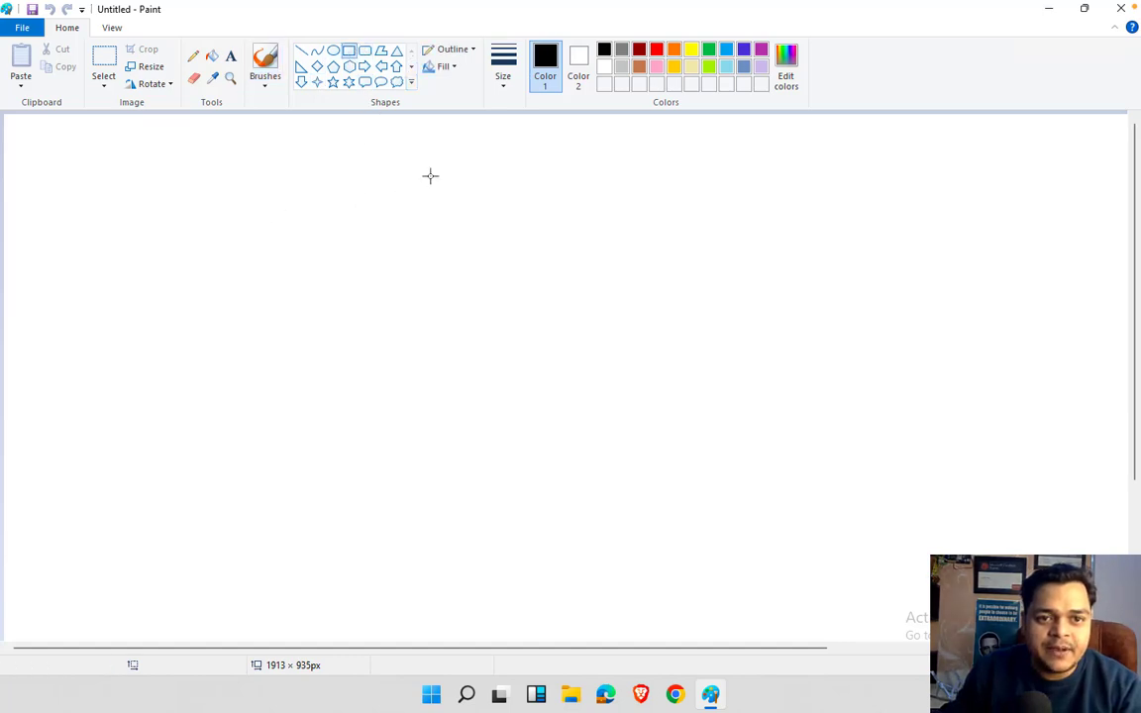
drag(366, 166, 632, 341)
drag(558, 274, 647, 275)
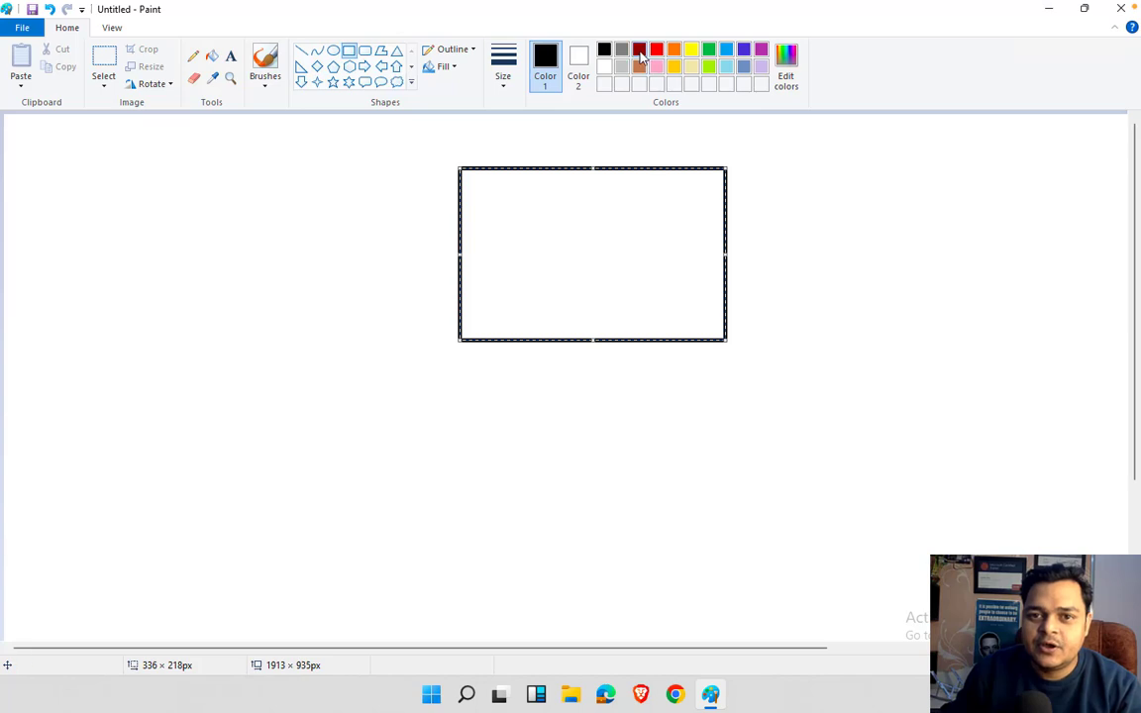
click(640, 51)
Handwrite the label "File share" in dark red above the rectangle, using a thicker pencil line
click(193, 55)
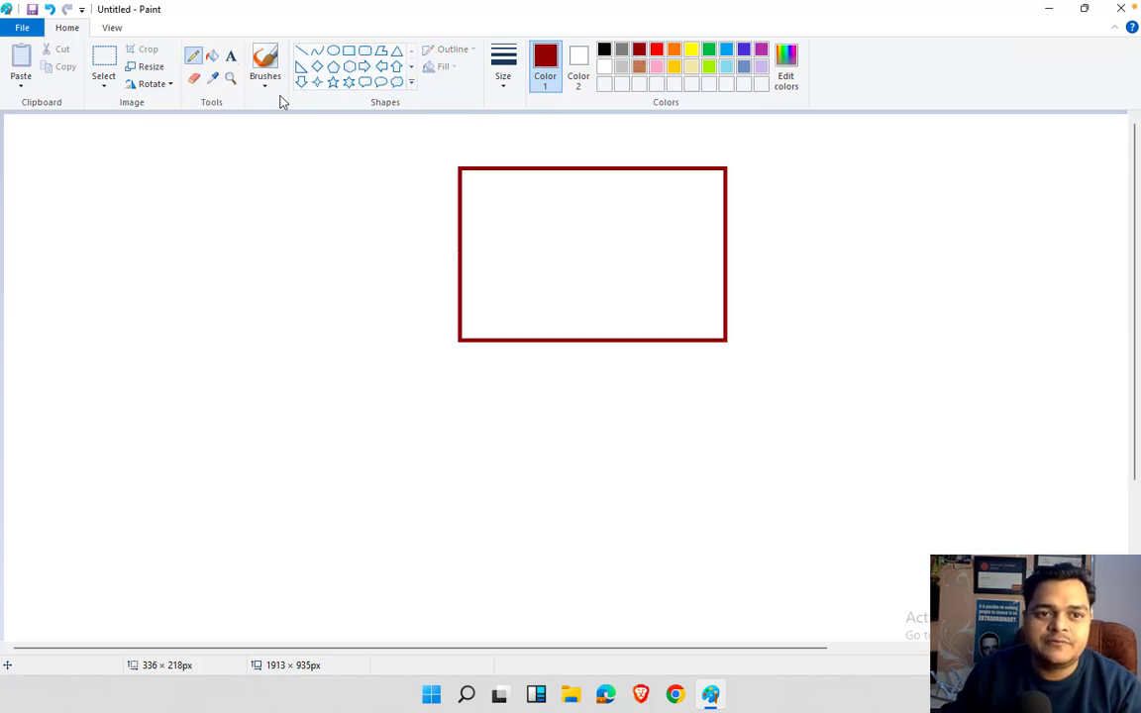
click(505, 82)
click(510, 185)
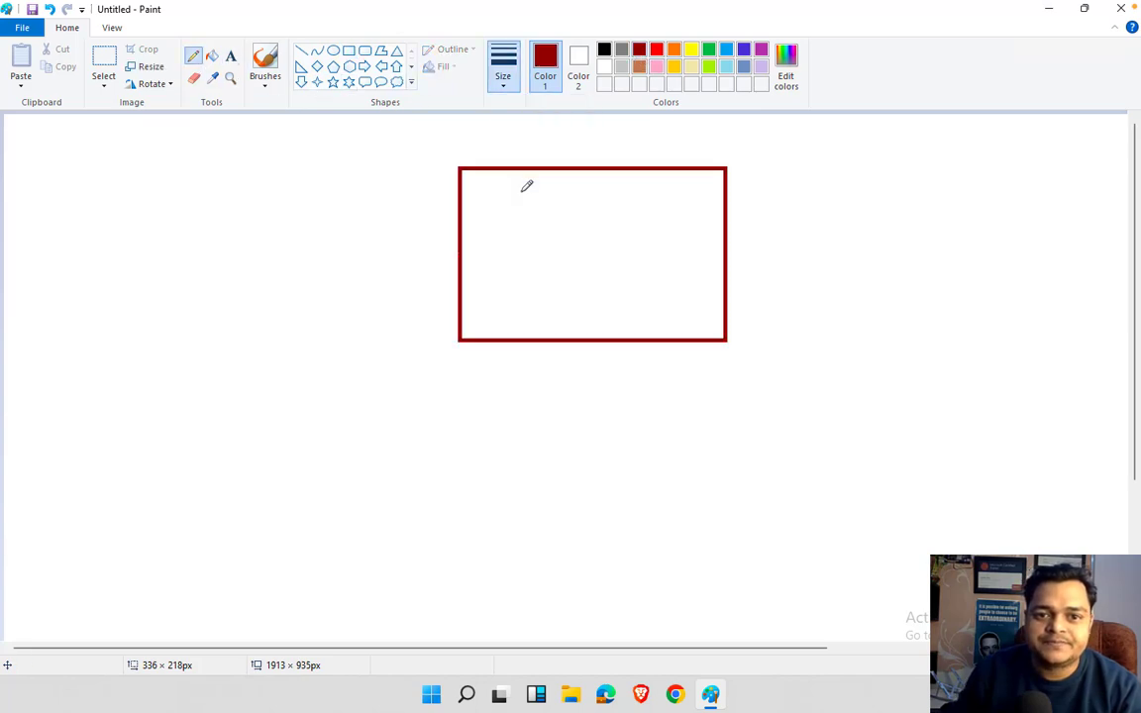
mouse_move(536, 143)
mouse_down()
mouse_move(530, 159)
mouse_move(547, 141)
mouse_up()
drag(533, 151, 683, 155)
click(552, 145)
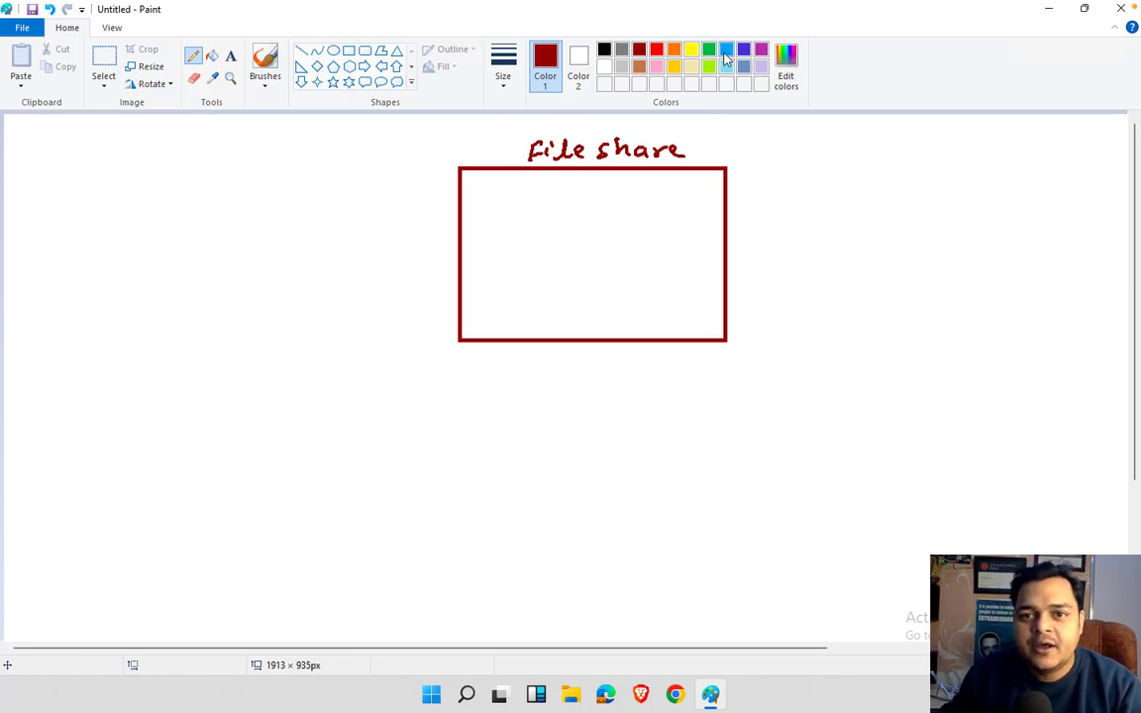
Draw three indigo computer monitors with small stands in a row below the file share rectangle, using rectangle shapes
click(708, 48)
click(743, 49)
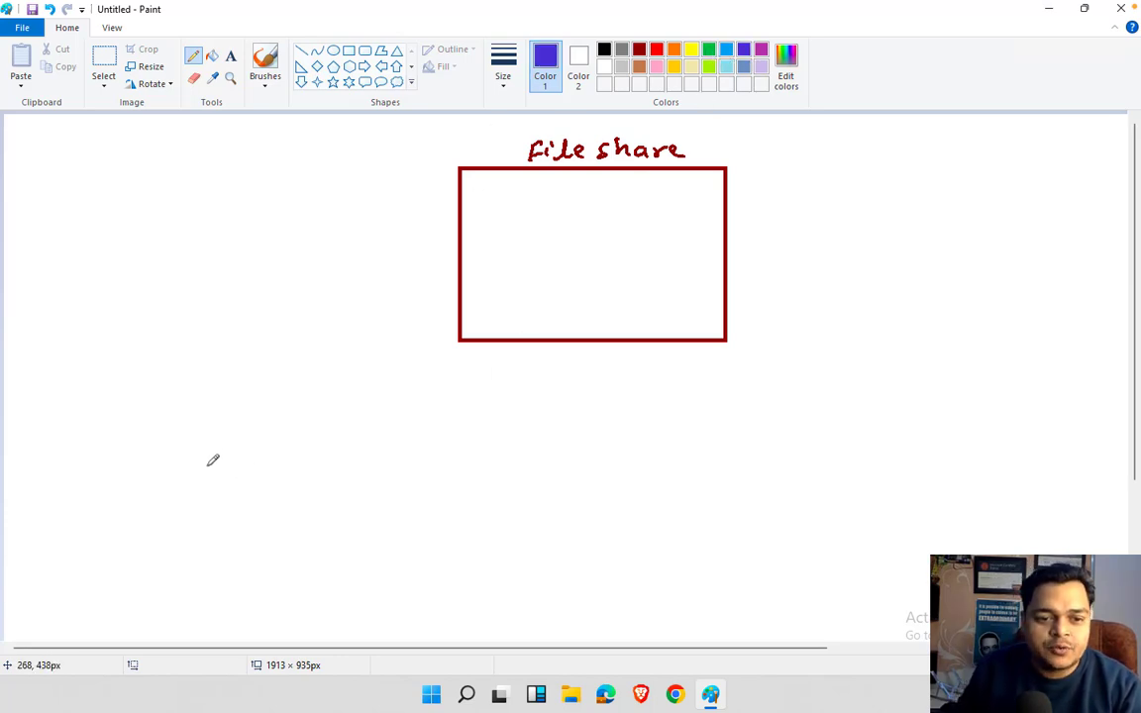
click(349, 50)
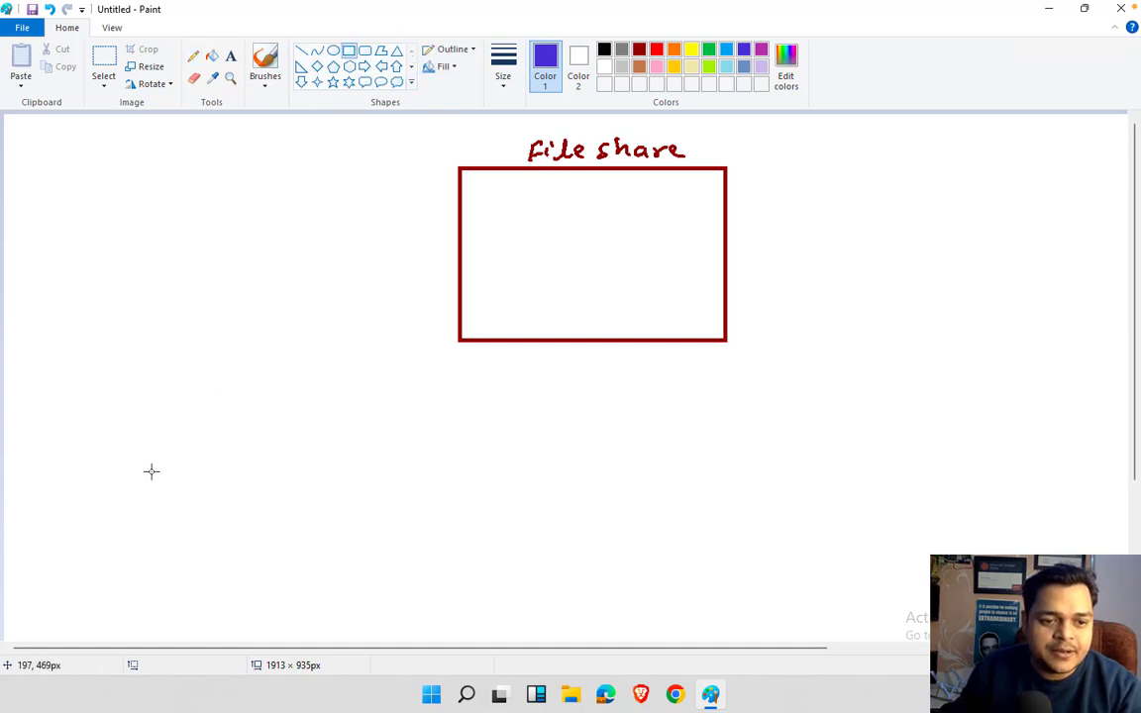
mouse_move(148, 462)
mouse_down()
mouse_move(227, 519)
mouse_move(174, 520)
mouse_up()
mouse_move(471, 463)
mouse_down()
mouse_move(483, 509)
mouse_move(545, 518)
mouse_move(496, 526)
mouse_up()
click(571, 504)
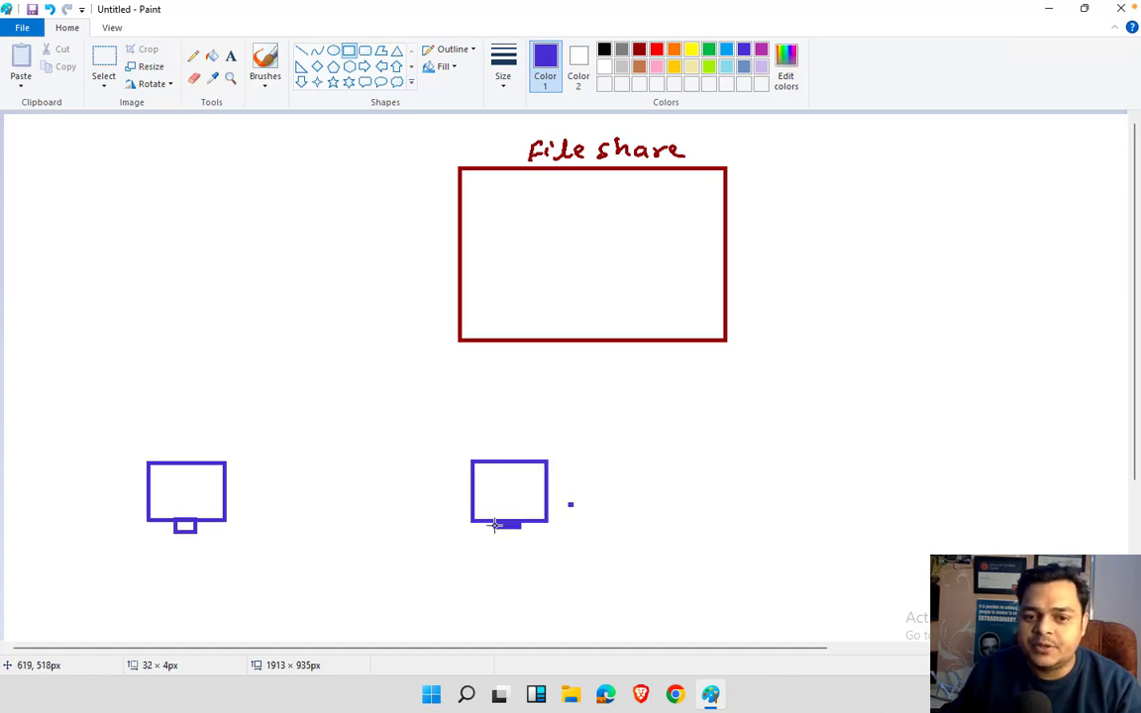
drag(874, 455, 902, 520)
click(912, 545)
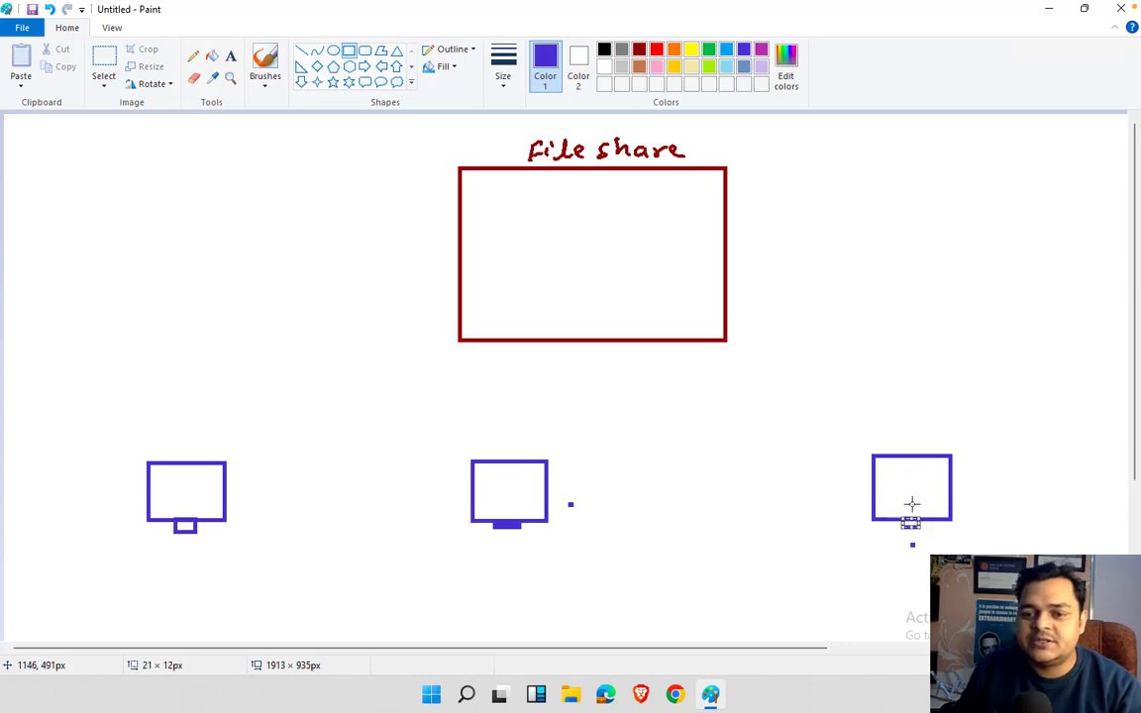
Handwrite the labels Windows, MAC and Linux under the three monitors with a light blue pencil of the second-thickest line size
click(197, 59)
click(502, 85)
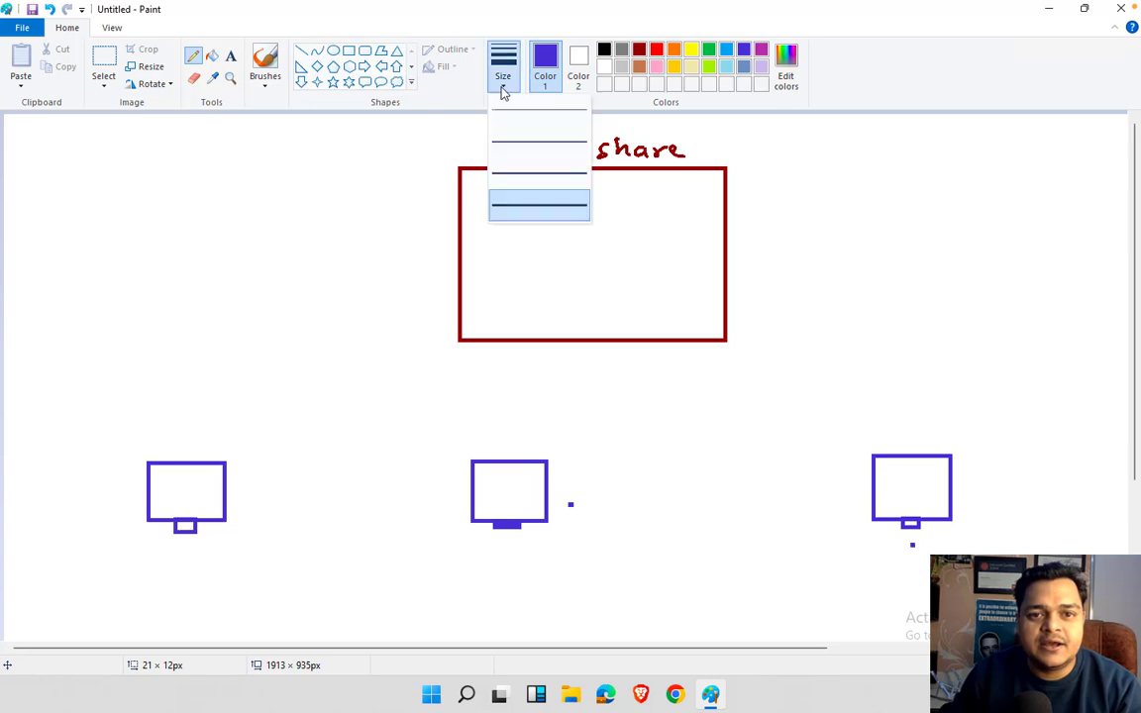
click(522, 186)
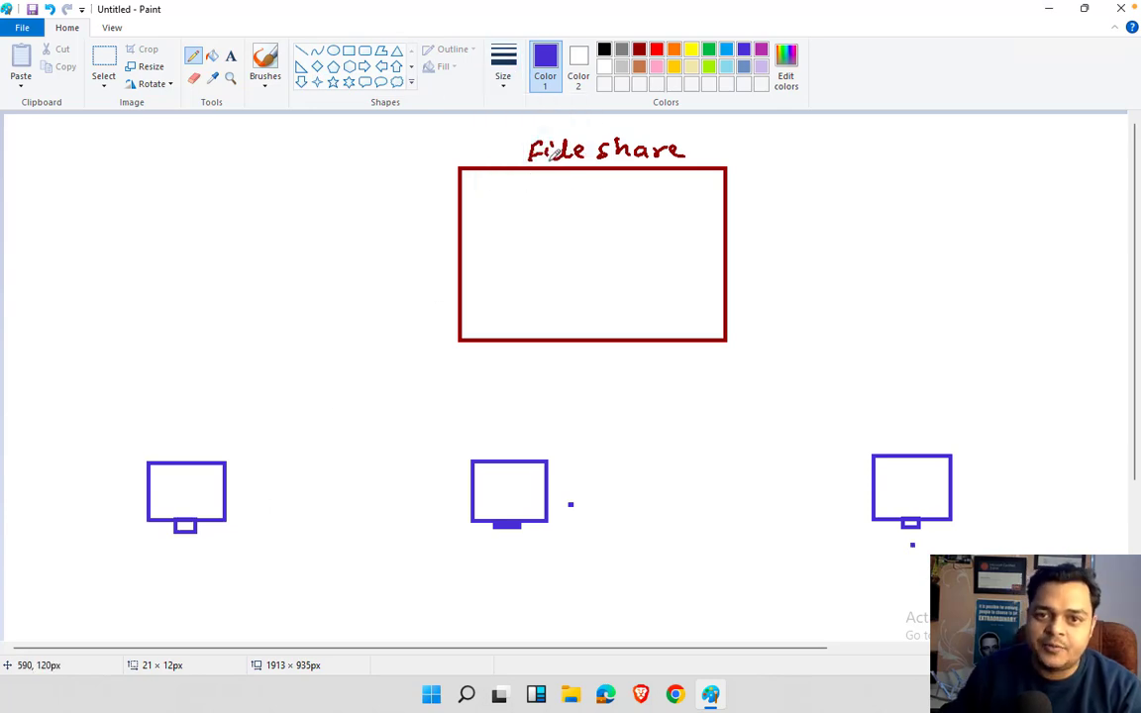
click(724, 54)
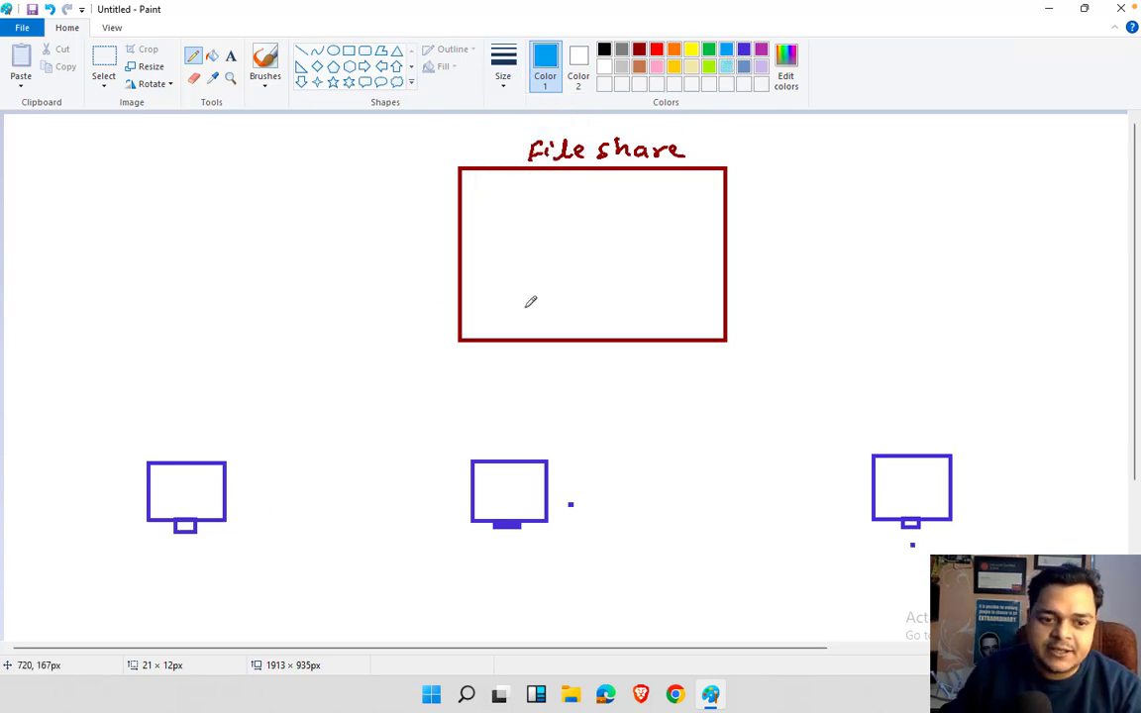
mouse_move(157, 563)
mouse_down()
mouse_move(174, 572)
mouse_move(262, 562)
mouse_move(270, 582)
mouse_up()
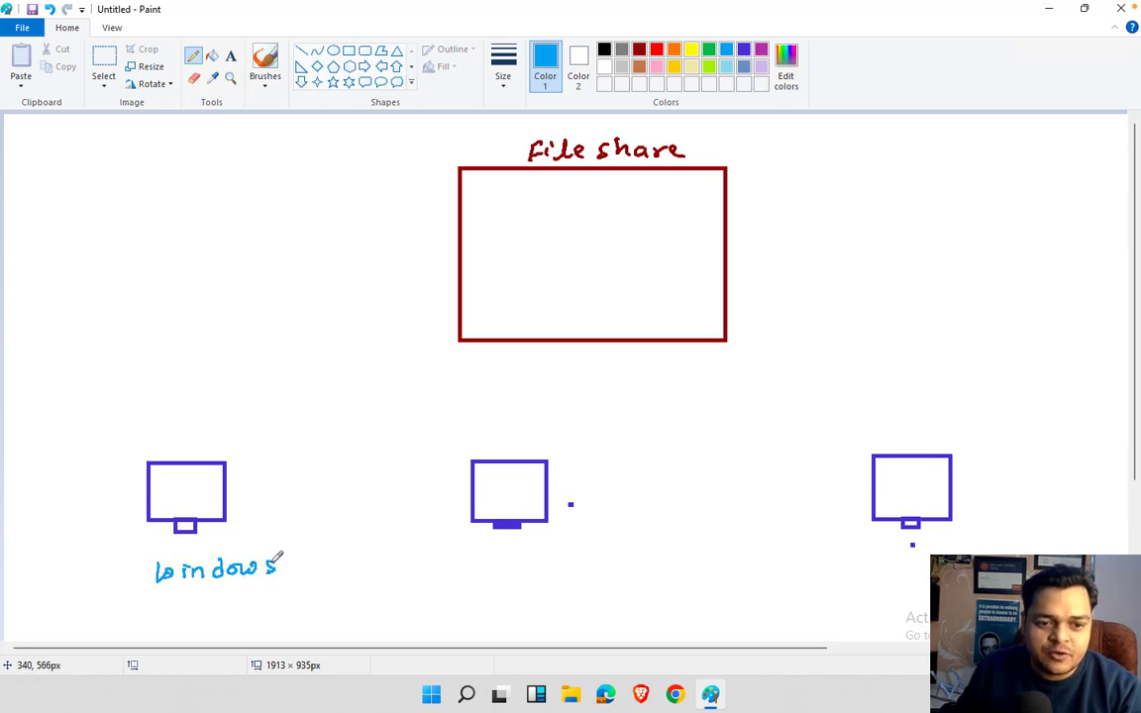
drag(484, 590, 548, 590)
mouse_move(880, 571)
mouse_down()
mouse_move(894, 586)
mouse_move(927, 584)
mouse_up()
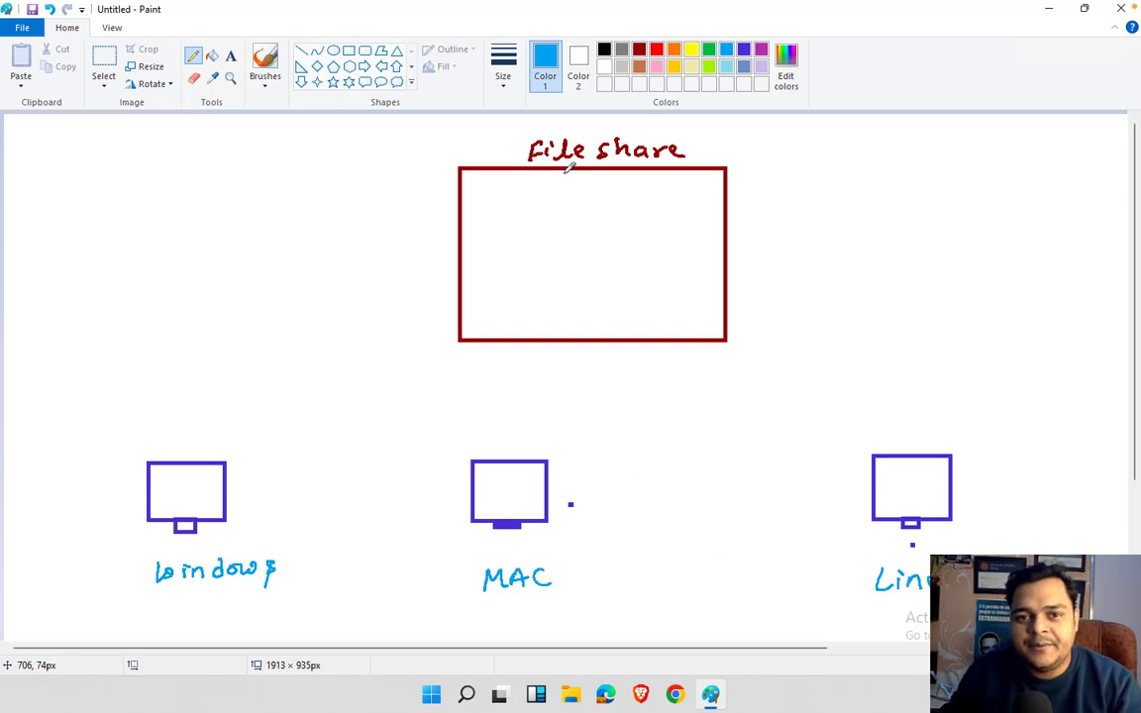
Handwrite "= 2TB" in light blue beside the file share rectangle
drag(751, 214, 768, 216)
mouse_move(752, 224)
mouse_down()
mouse_move(798, 223)
mouse_move(820, 206)
mouse_up()
drag(811, 206, 811, 224)
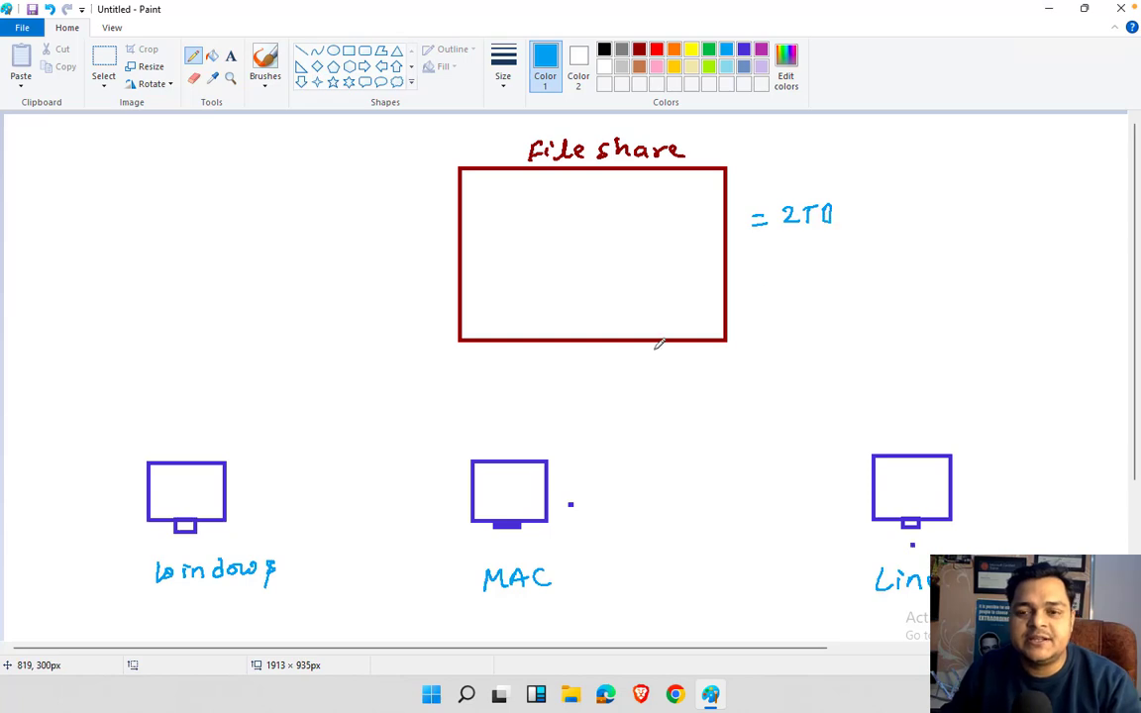
drag(837, 211, 830, 219)
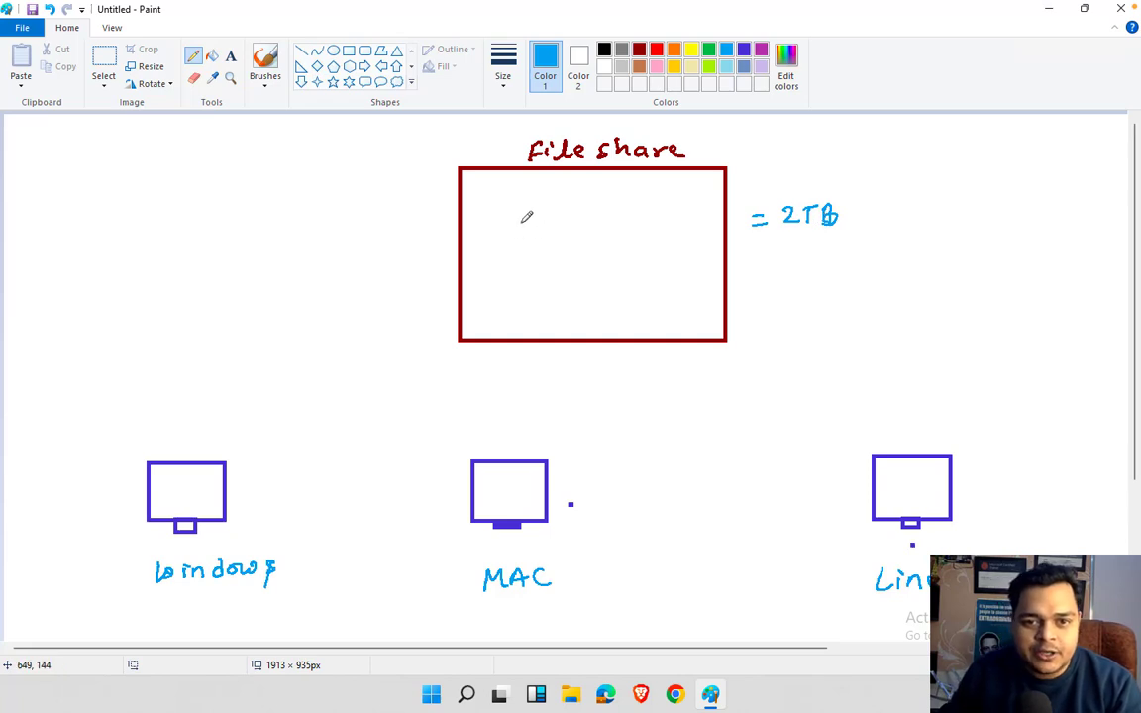
Sketch a dashed light blue box freehand inside the file share rectangle
mouse_move(522, 222)
mouse_down()
mouse_move(515, 271)
mouse_move(648, 256)
mouse_move(648, 201)
mouse_move(614, 194)
mouse_move(527, 211)
mouse_up()
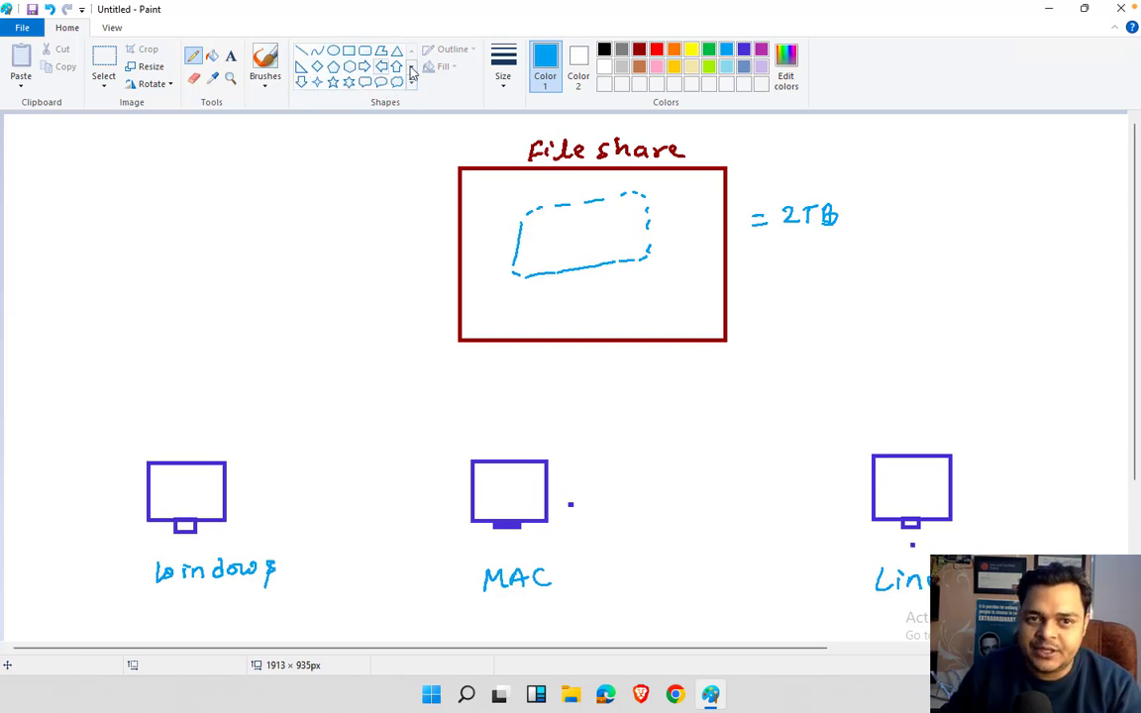
Draw a dark red arrow in the thickest line size from the Windows monitor into the file share rectangle
click(506, 88)
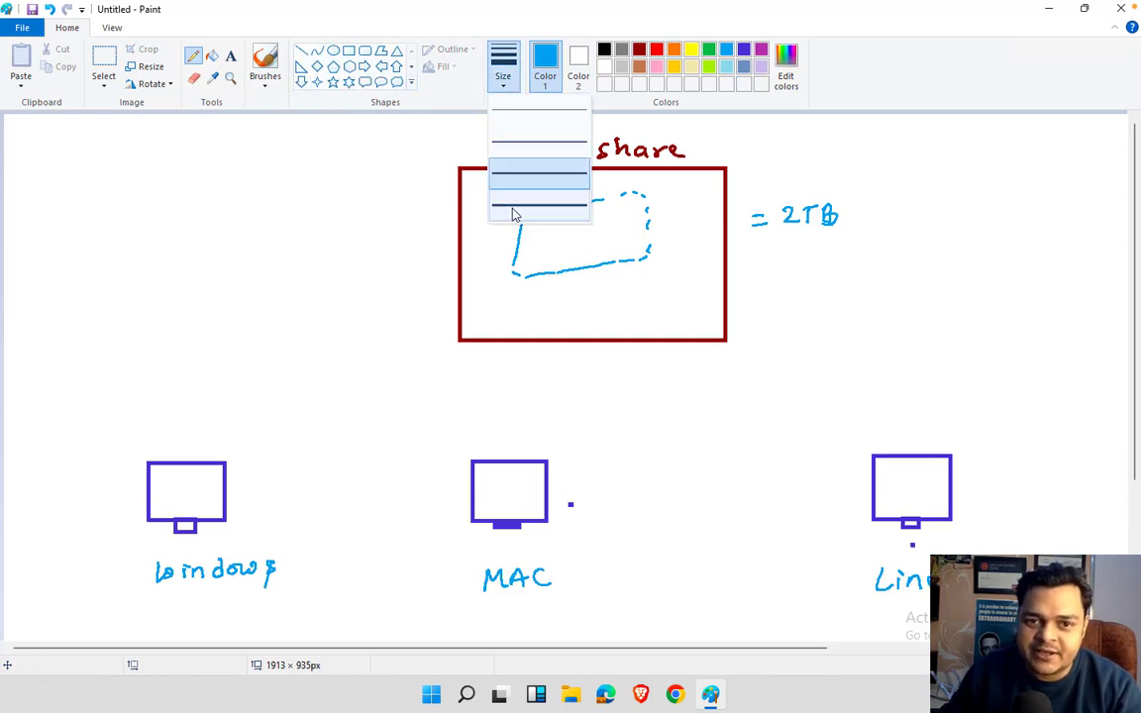
click(513, 208)
click(639, 49)
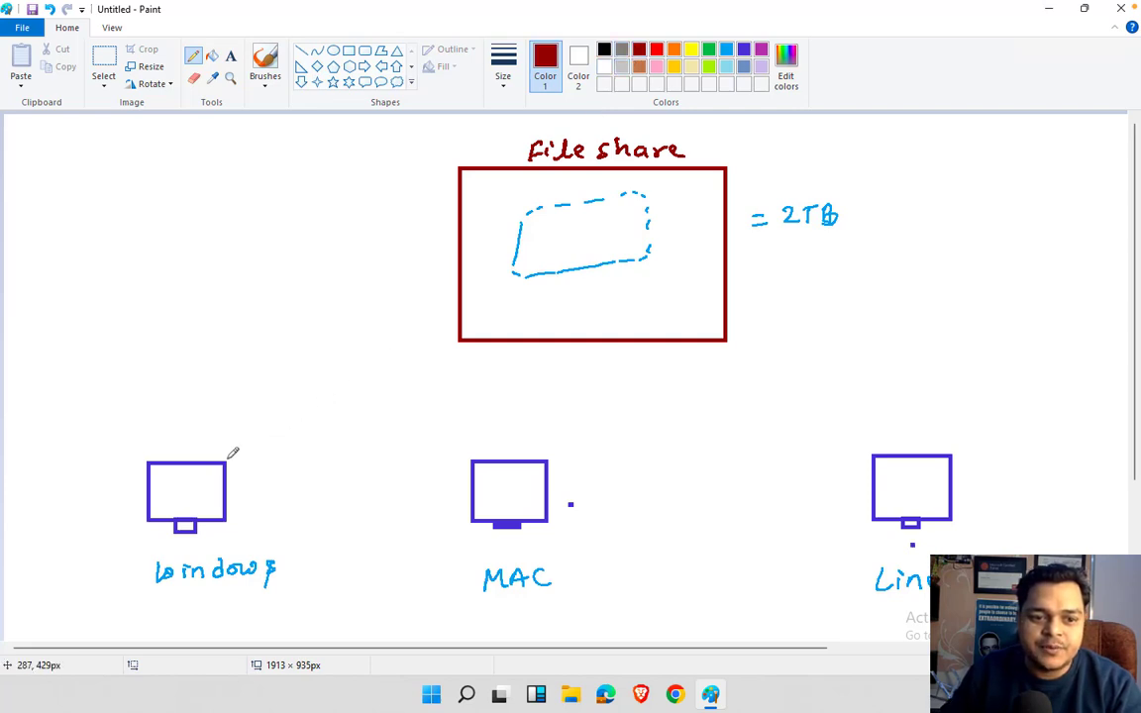
drag(229, 460, 492, 270)
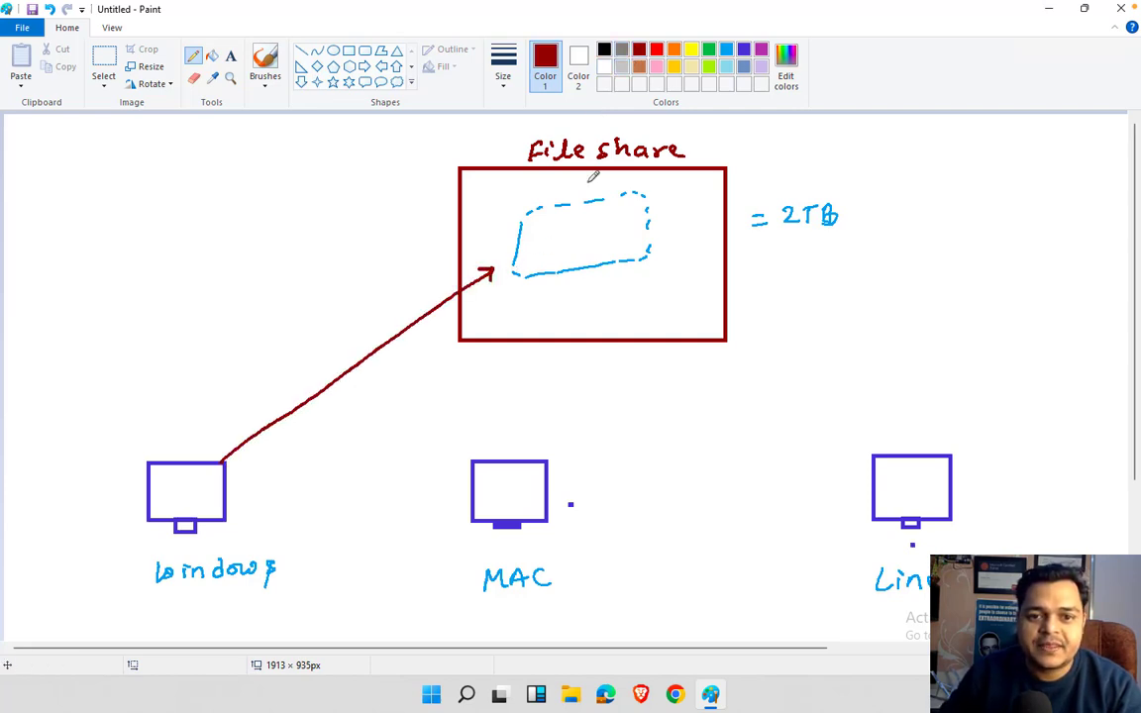
Draw black arrows from the MAC and Linux monitors up to the dashed box inside the file share rectangle
click(604, 48)
drag(535, 459, 524, 285)
drag(516, 299, 536, 300)
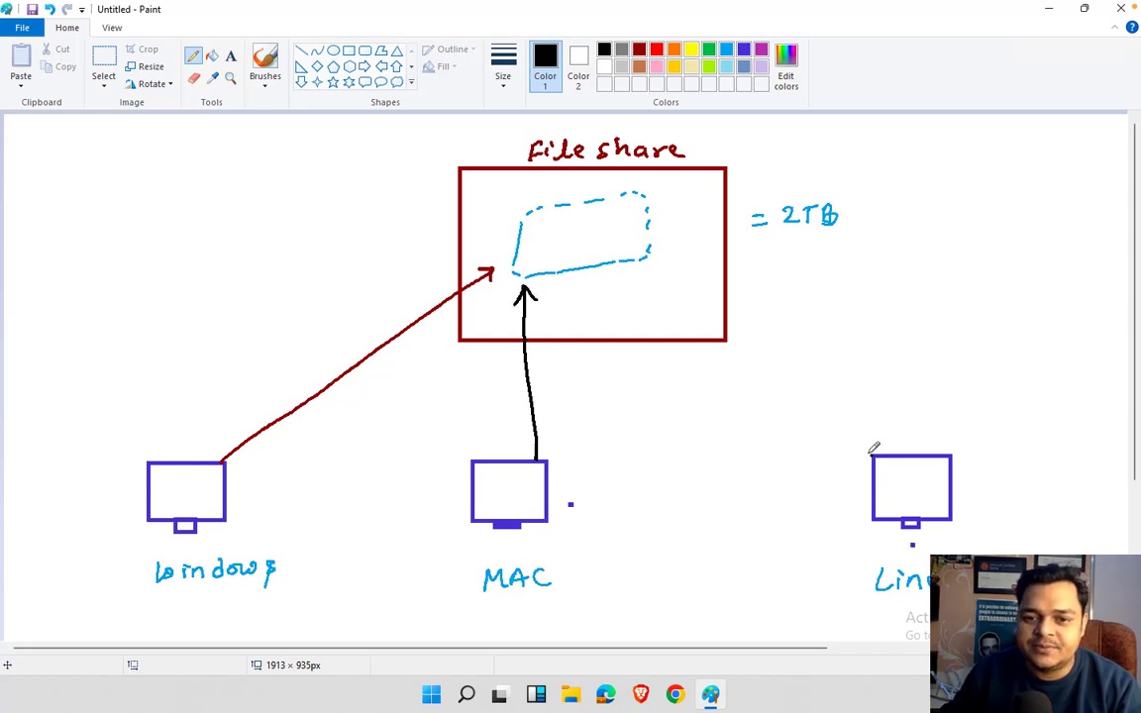
mouse_move(871, 456)
mouse_down()
mouse_move(598, 285)
mouse_move(614, 297)
mouse_up()
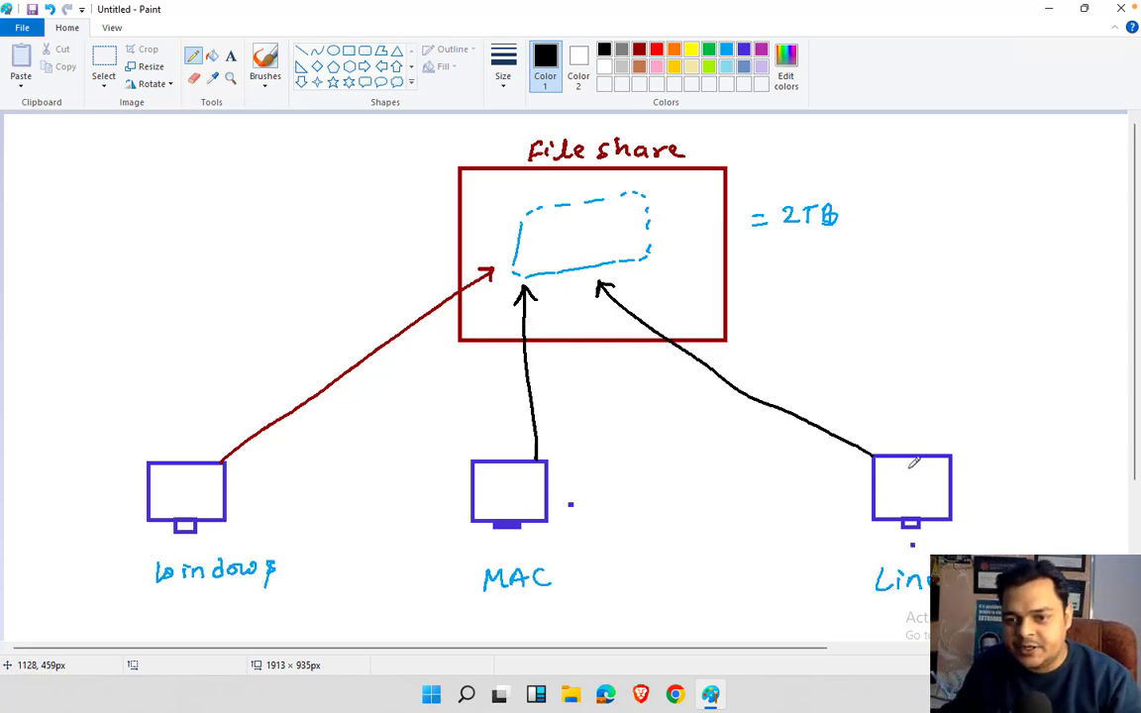
Add two short black dashes inside each of the three monitors and handwrite "on-prem -PC" beside the Windows monitor
drag(897, 482, 907, 481)
drag(897, 491, 908, 490)
drag(505, 487, 514, 486)
drag(501, 502, 513, 498)
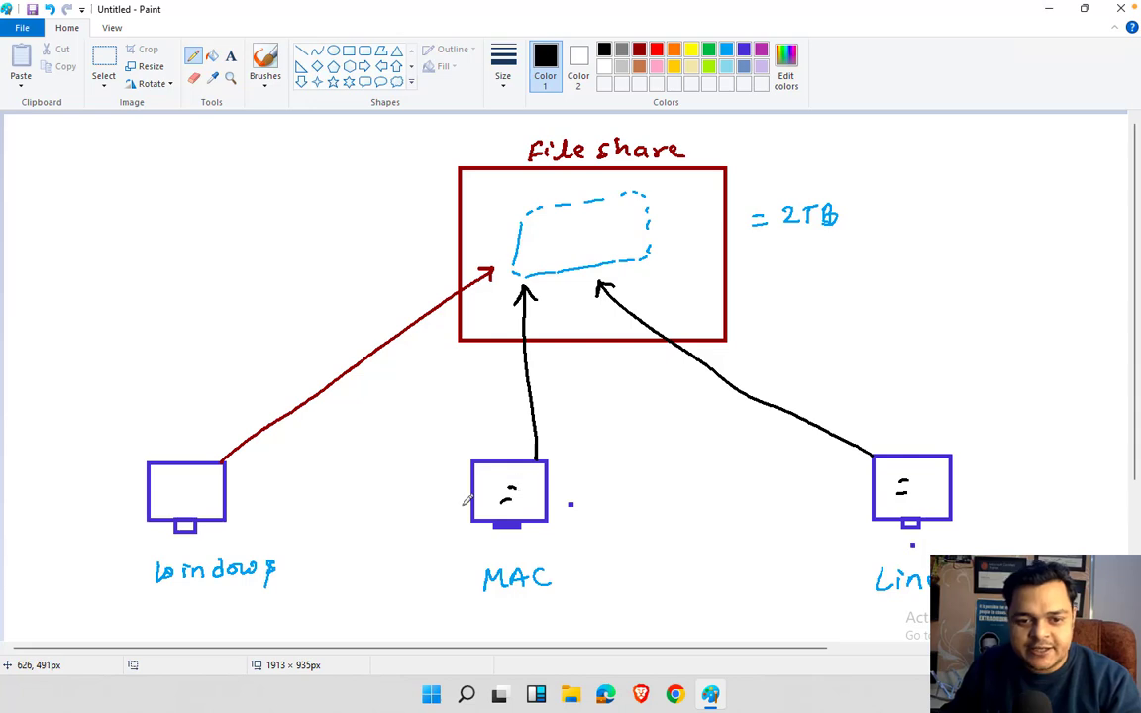
drag(185, 495, 201, 494)
drag(192, 510, 206, 506)
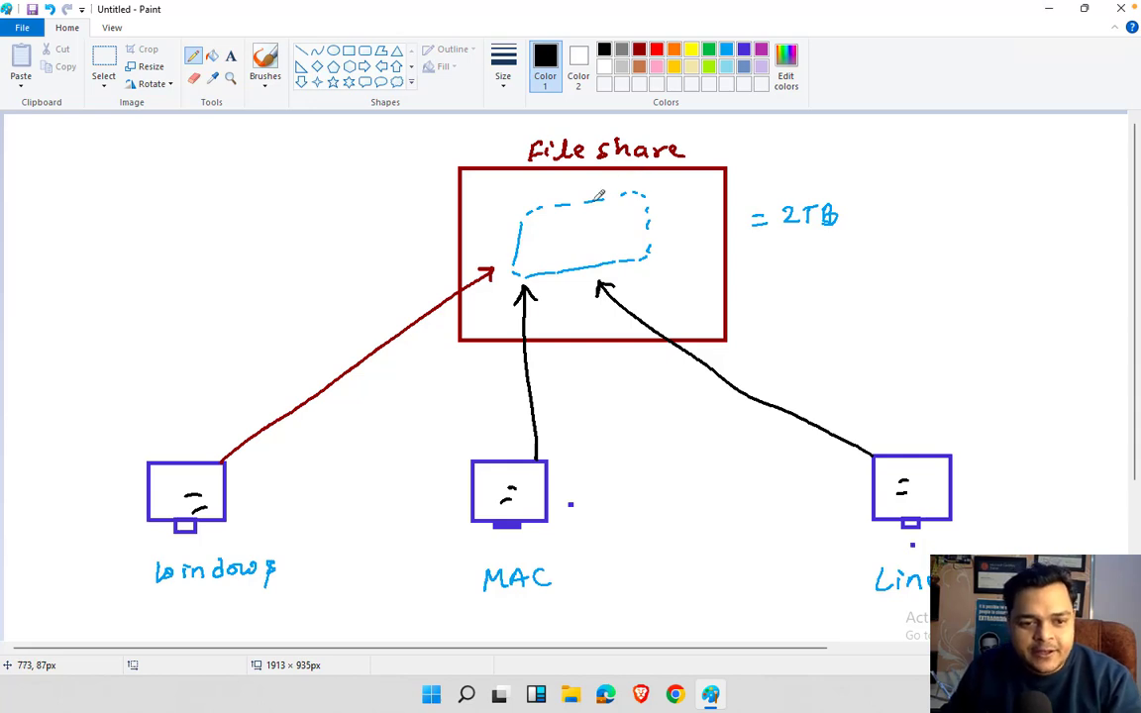
mouse_move(20, 489)
mouse_down()
mouse_move(35, 492)
mouse_move(46, 464)
mouse_move(84, 433)
mouse_move(156, 398)
mouse_move(164, 429)
mouse_up()
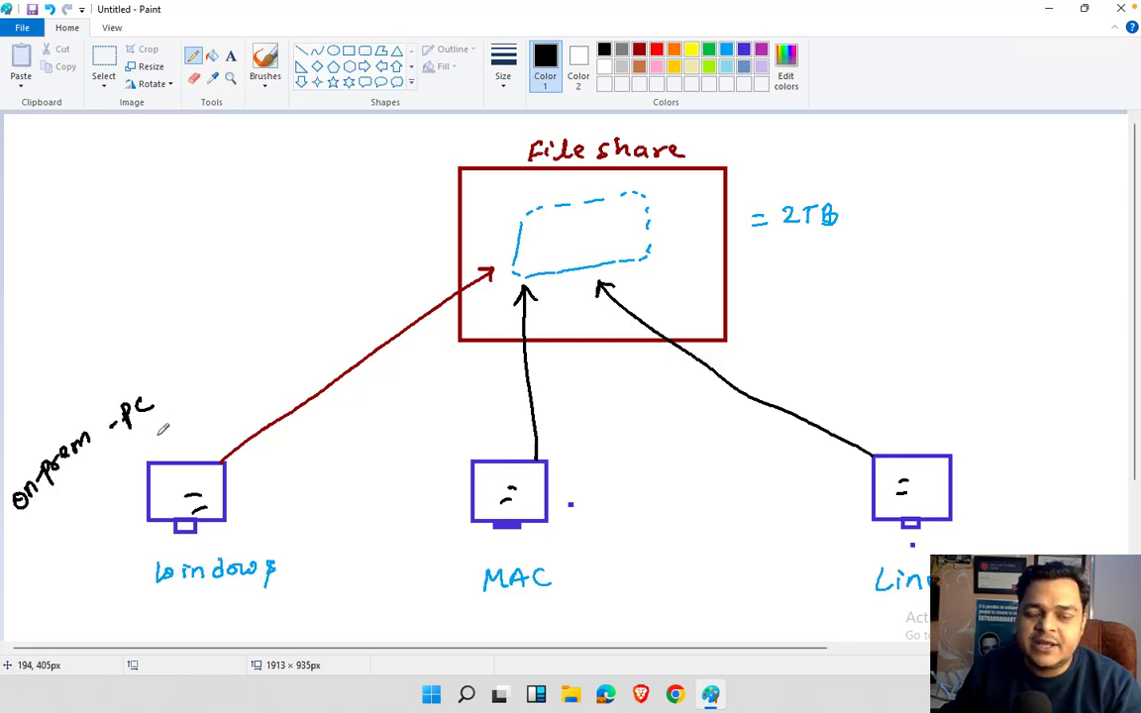
Sketch a small black monitor labelled "V.M." on each side of the file share, with an arrow from each into the share
mouse_move(977, 284)
mouse_down()
mouse_move(1031, 240)
mouse_move(977, 284)
mouse_move(1012, 285)
mouse_up()
drag(982, 205, 1030, 206)
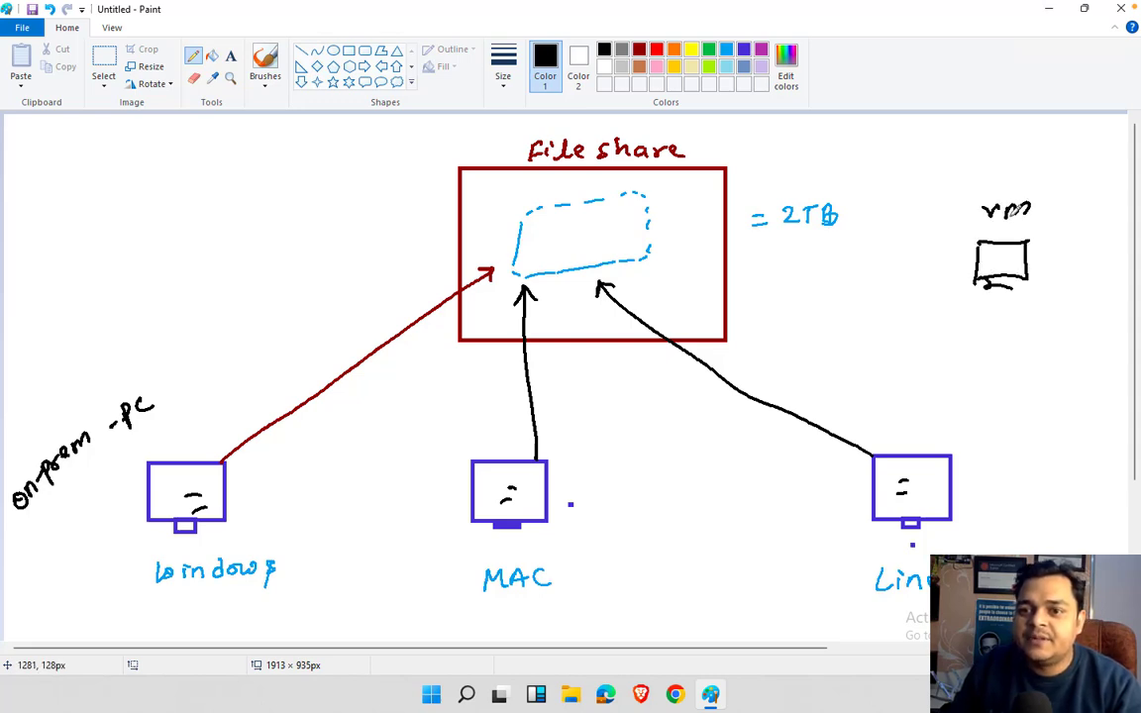
click(1040, 217)
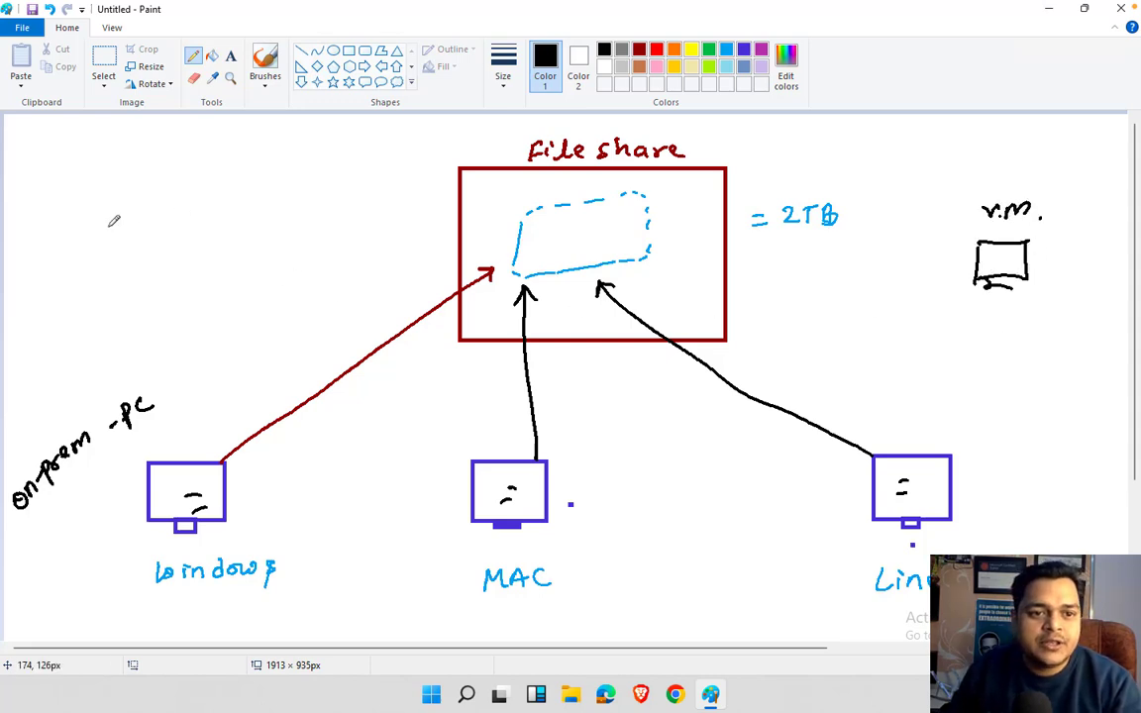
mouse_move(104, 201)
mouse_down()
mouse_move(105, 244)
mouse_move(138, 251)
mouse_up()
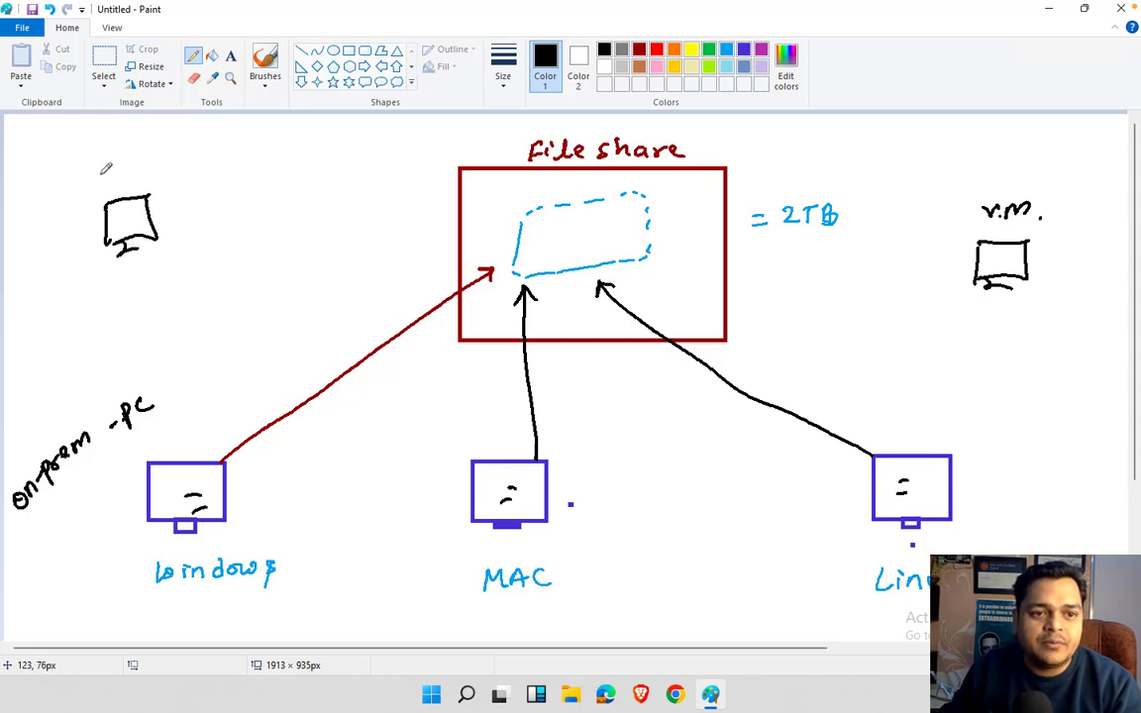
drag(100, 168, 114, 165)
drag(117, 178, 144, 174)
click(155, 162)
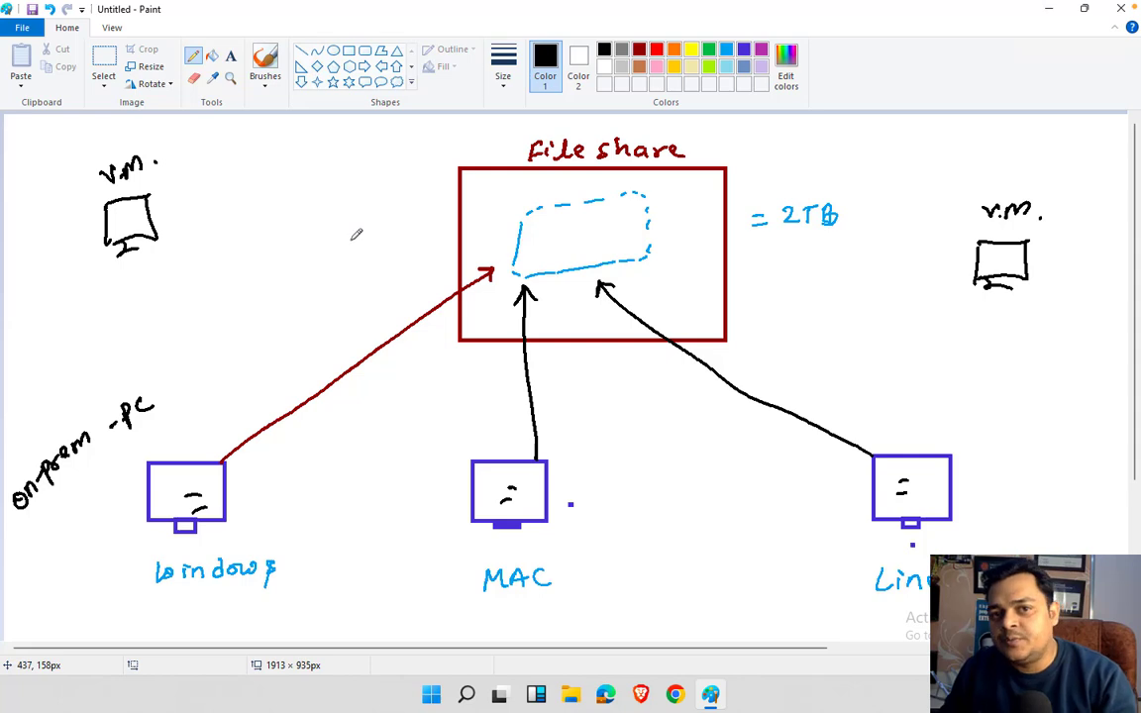
mouse_move(176, 229)
mouse_down()
mouse_move(501, 211)
mouse_move(495, 223)
mouse_up()
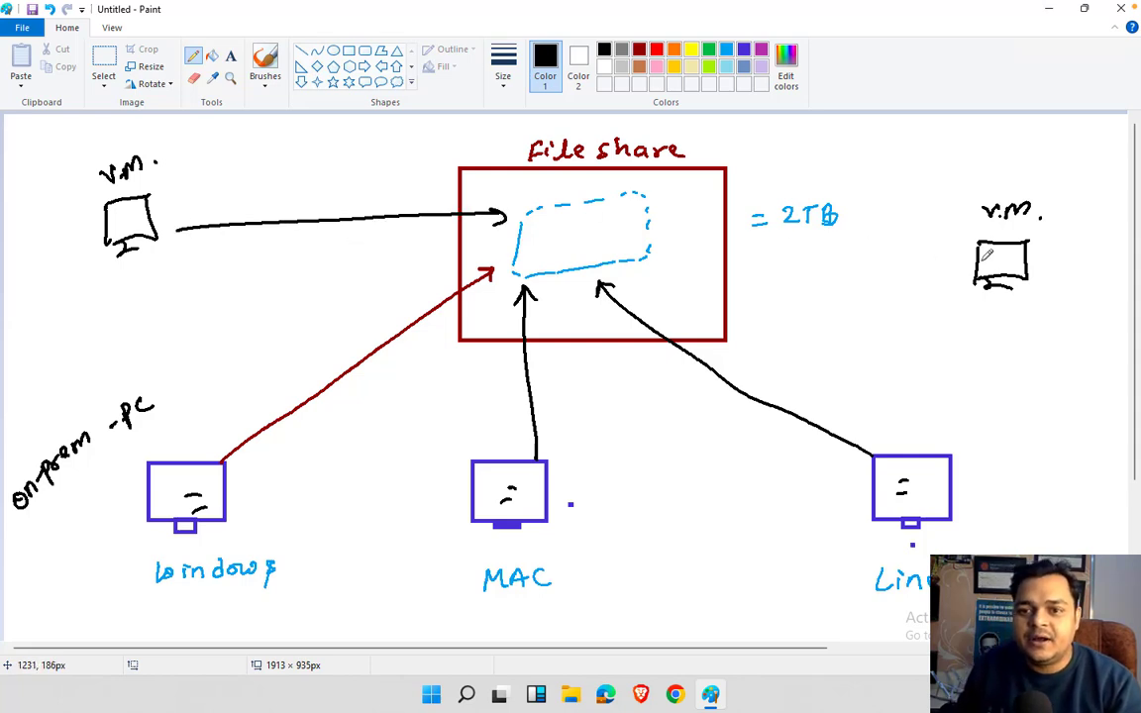
mouse_move(978, 256)
mouse_down()
mouse_move(646, 218)
mouse_move(662, 219)
mouse_up()
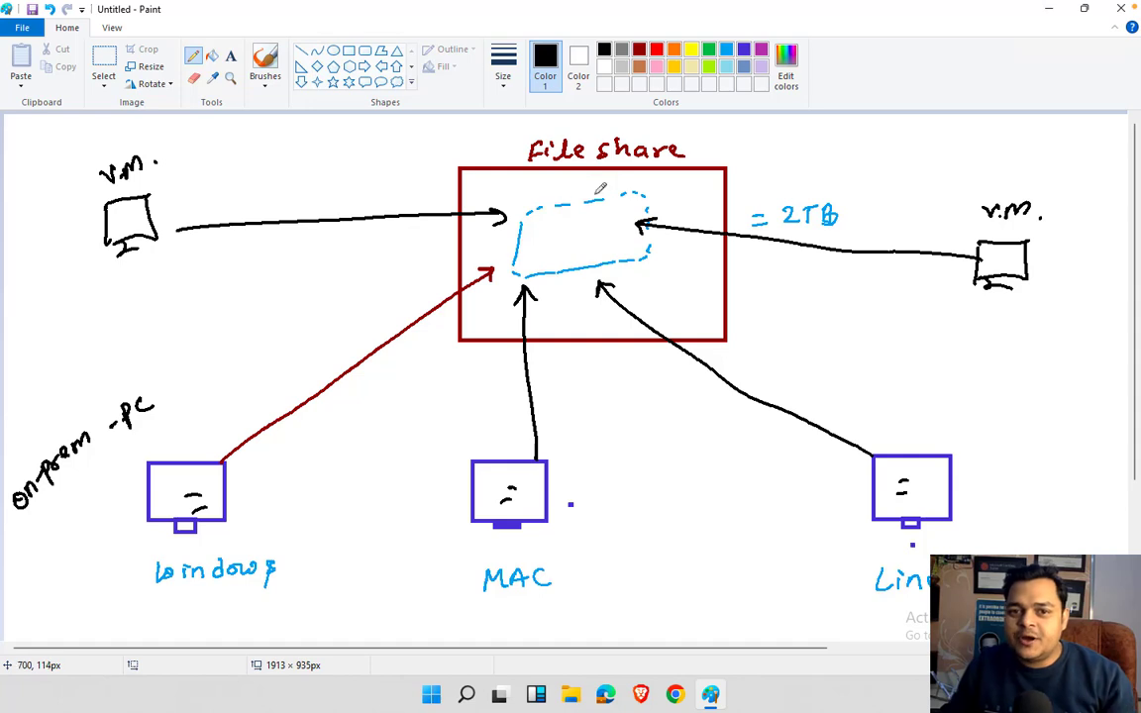
Handwrite "/ MAP Drive" in black after the File share title
mouse_move(701, 165)
mouse_down()
mouse_move(704, 139)
mouse_move(749, 151)
mouse_up()
drag(755, 138, 763, 146)
mouse_move(771, 138)
mouse_down()
mouse_move(773, 155)
mouse_move(800, 154)
mouse_up()
mouse_move(800, 138)
mouse_down()
mouse_move(800, 153)
mouse_move(833, 145)
mouse_up()
mouse_move(838, 144)
mouse_down()
mouse_move(839, 155)
mouse_move(864, 142)
mouse_move(878, 155)
mouse_up()
click(837, 146)
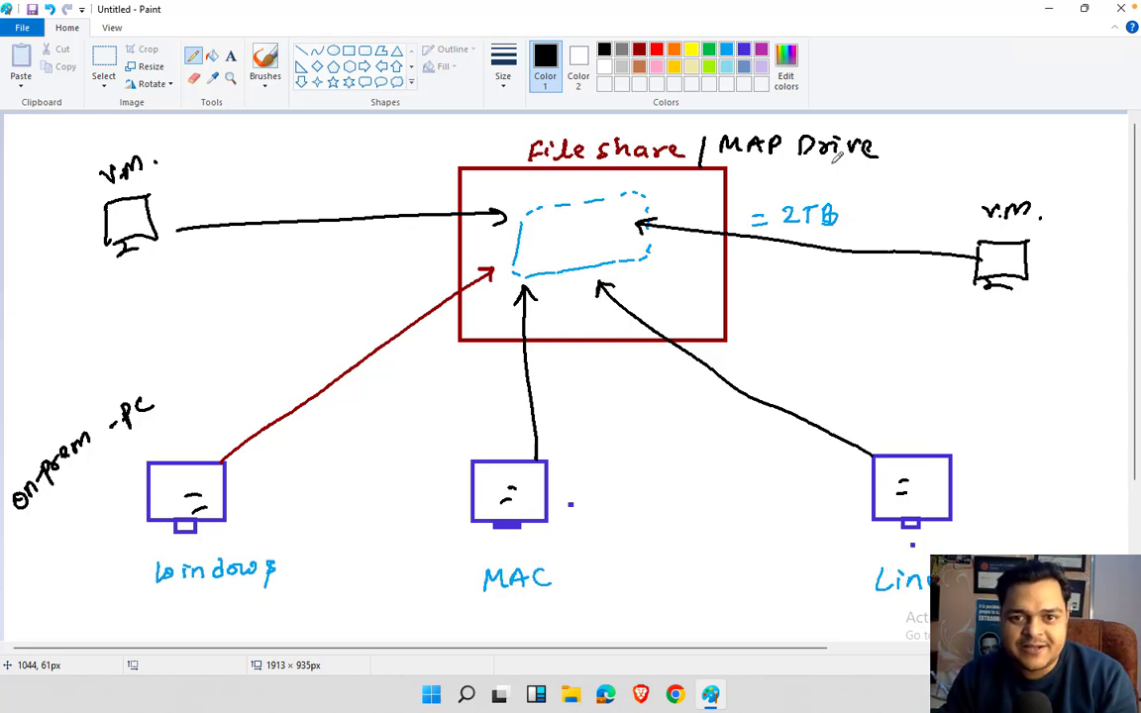
Switch to Chrome and go to the Azure portal home page at portal.azure.com
click(688, 697)
click(388, 451)
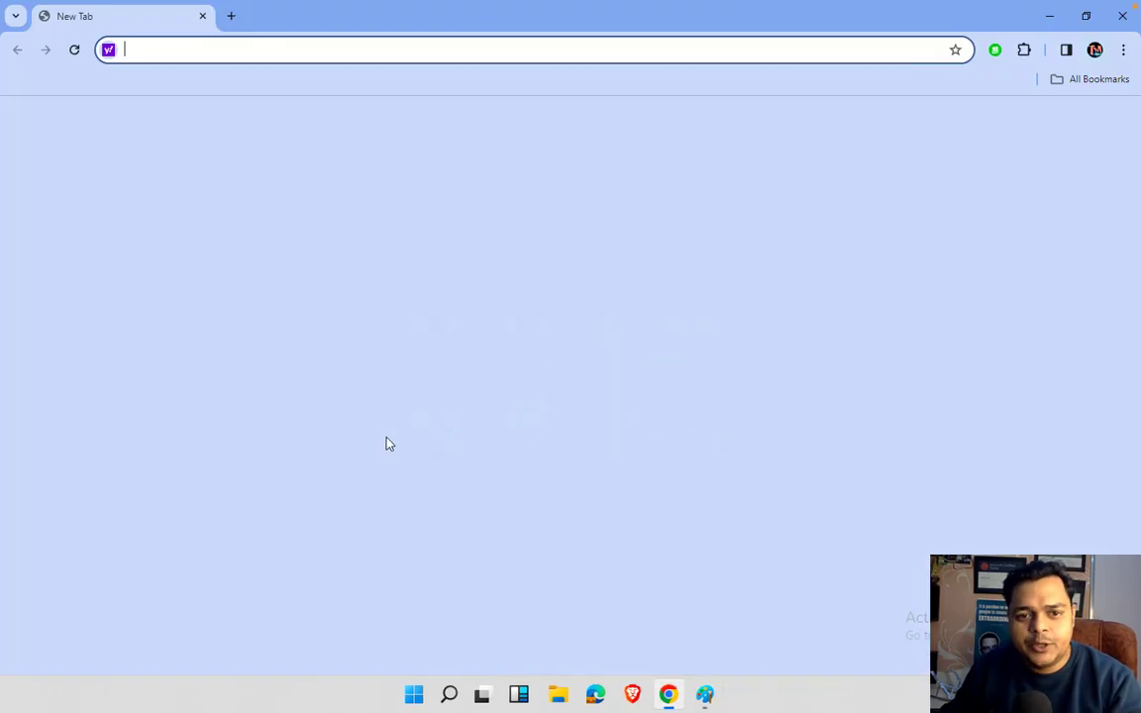
text(o)
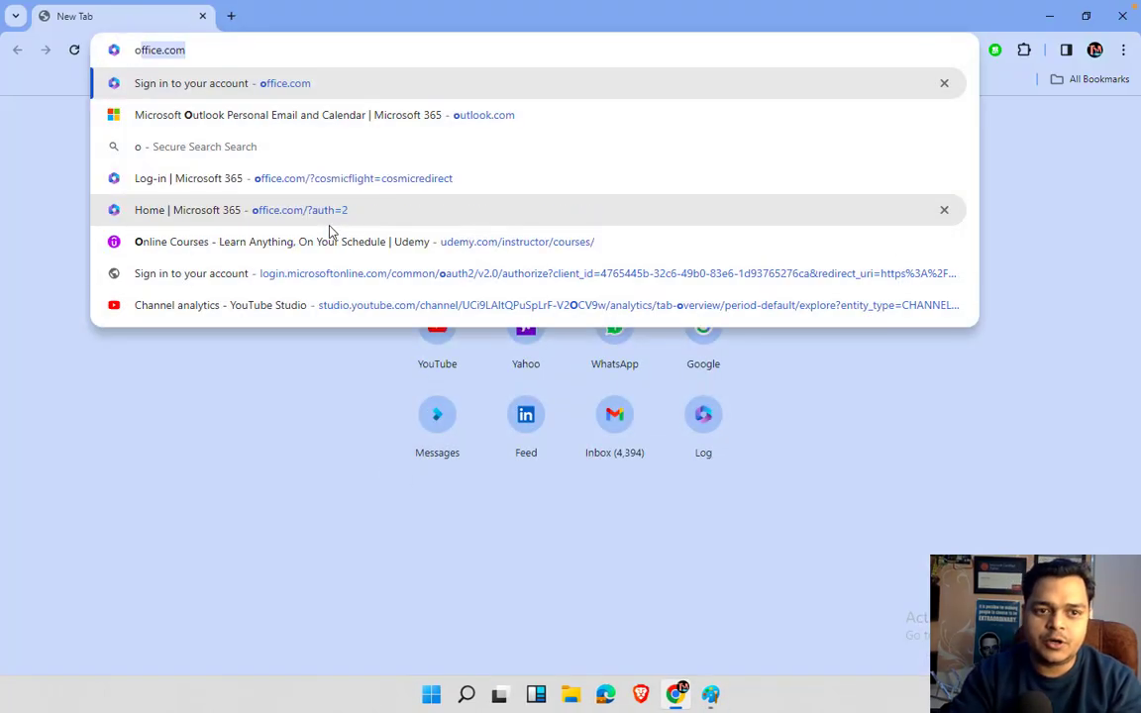
key(BackSpace)
text(portal.azur)
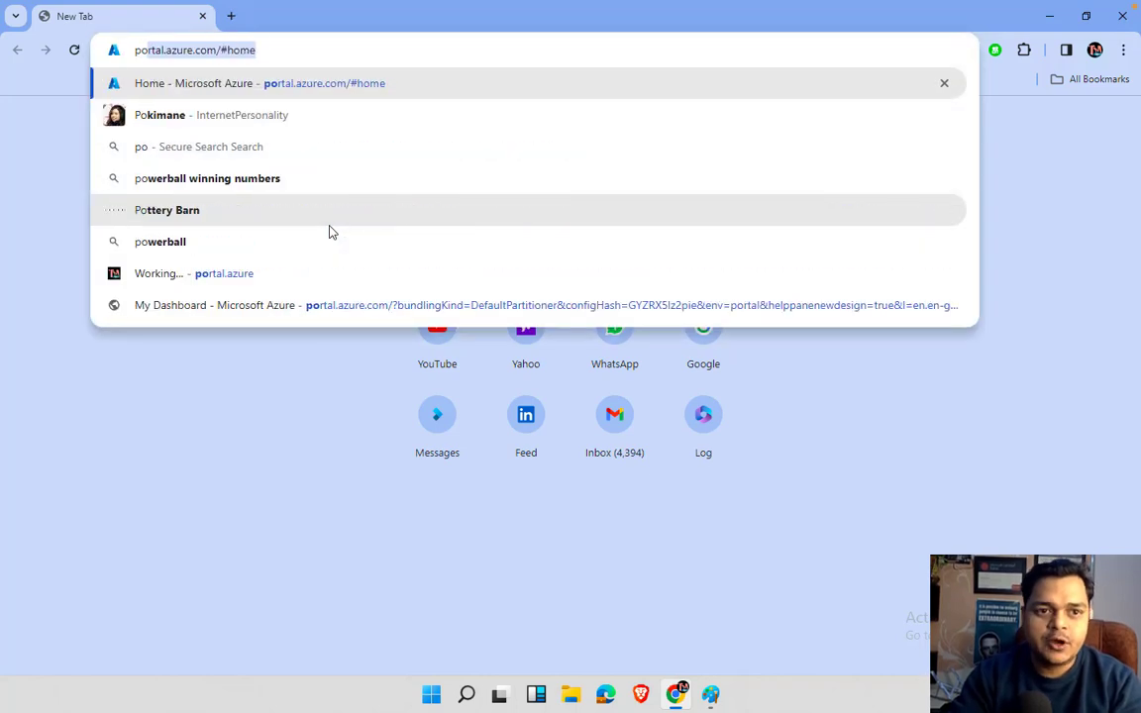
key(Return)
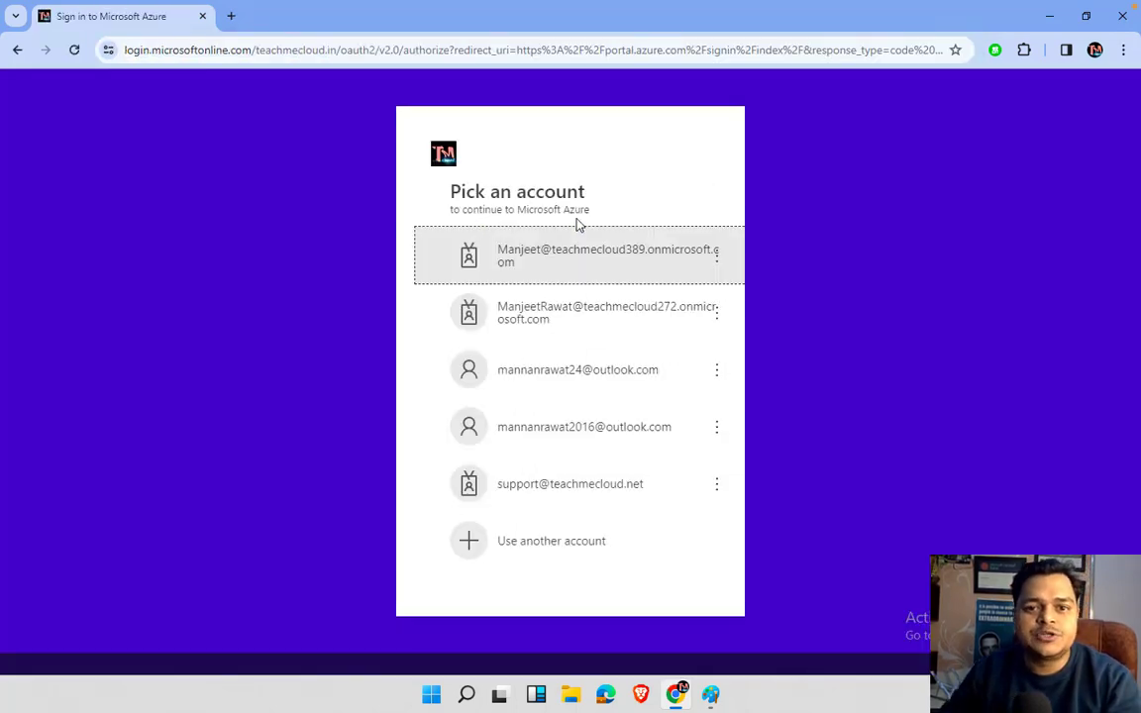
Try to sign in to Microsoft Azure with the third listed account, submitting its prefilled account password
click(579, 382)
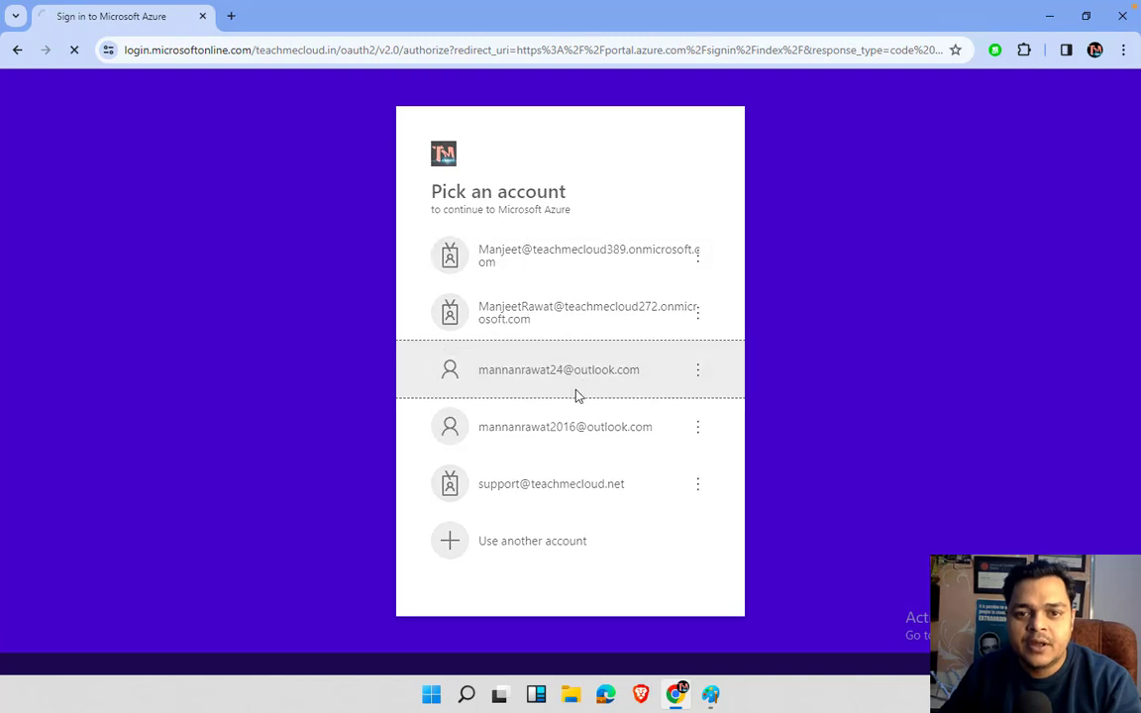
click(667, 483)
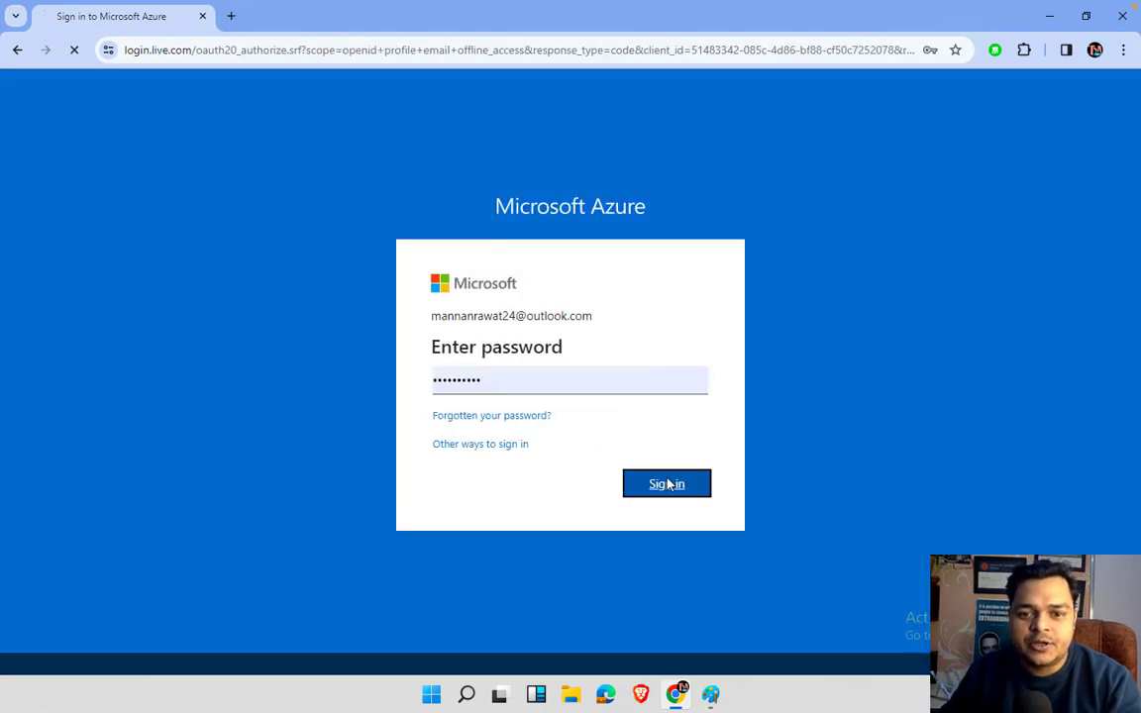
click(591, 481)
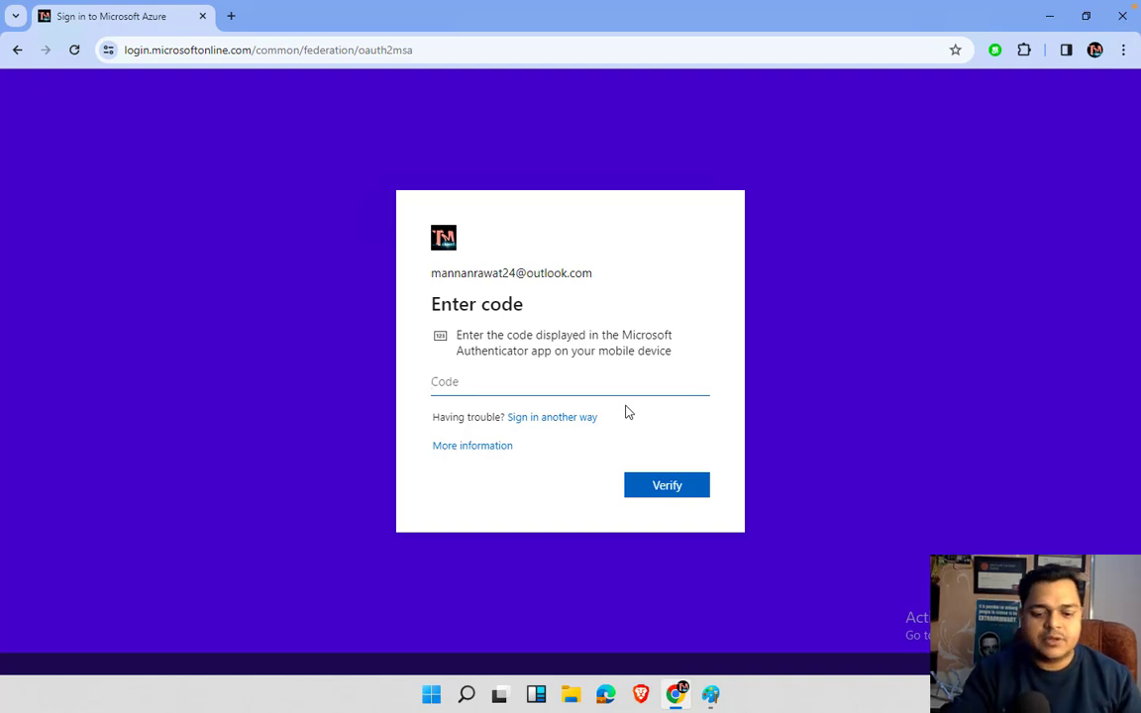
Try to verify the sign-in by text message instead of the authenticator code, requesting a new code again
click(561, 425)
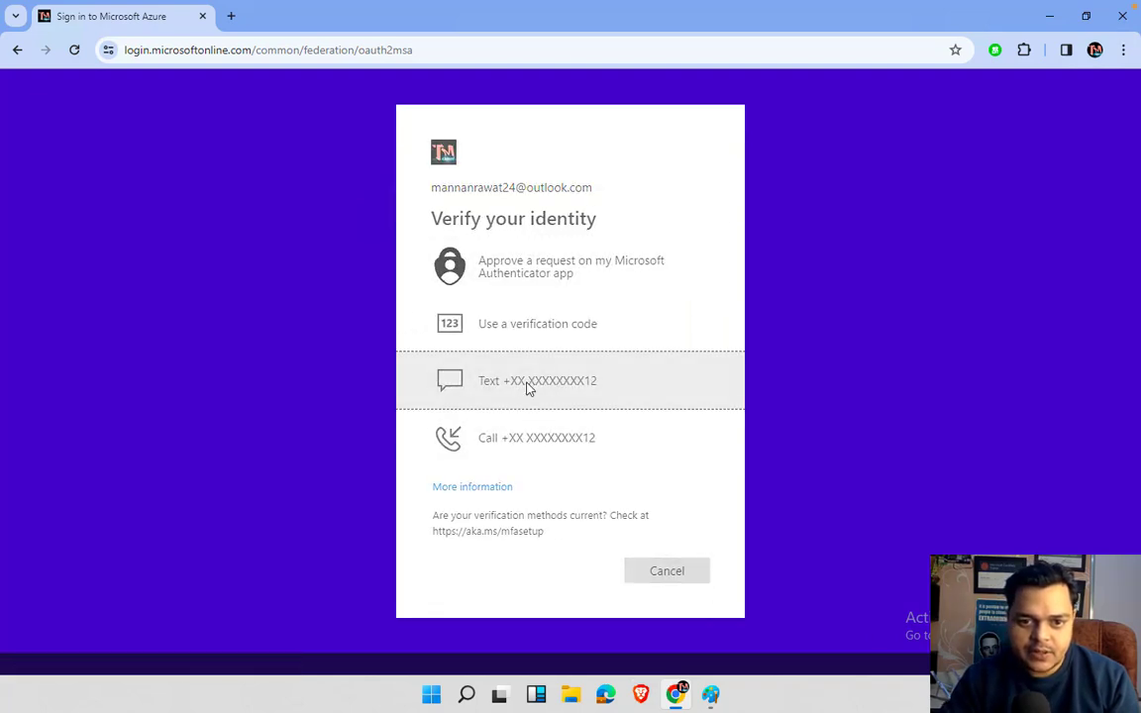
click(528, 386)
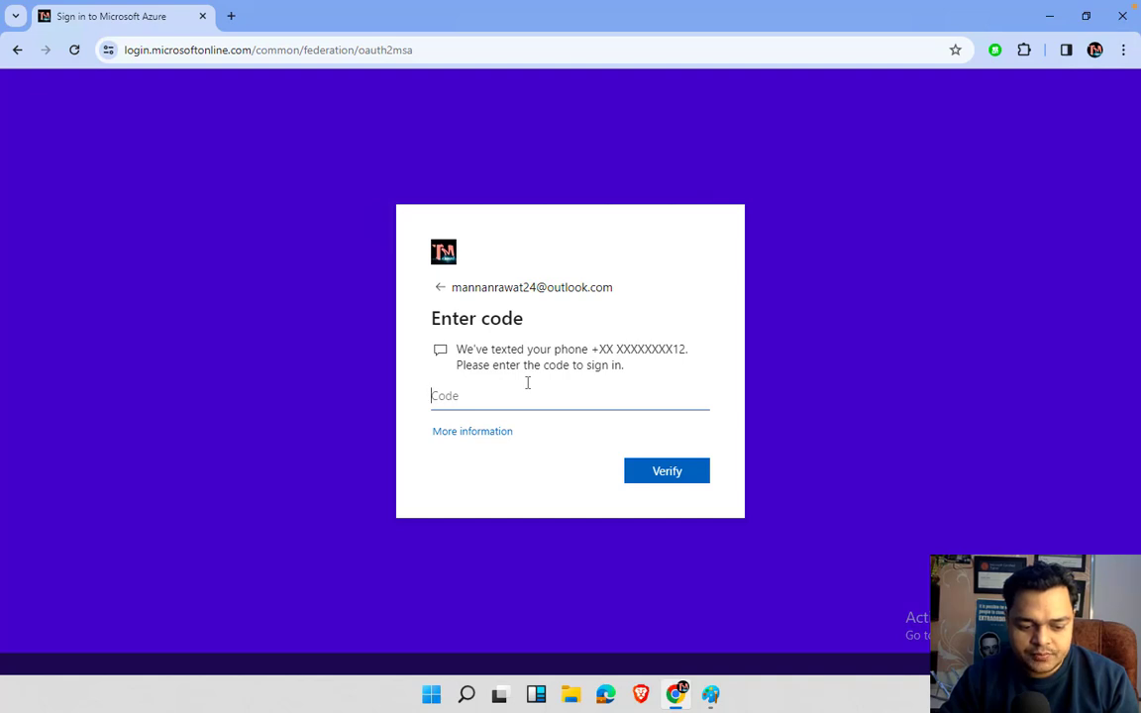
click(528, 384)
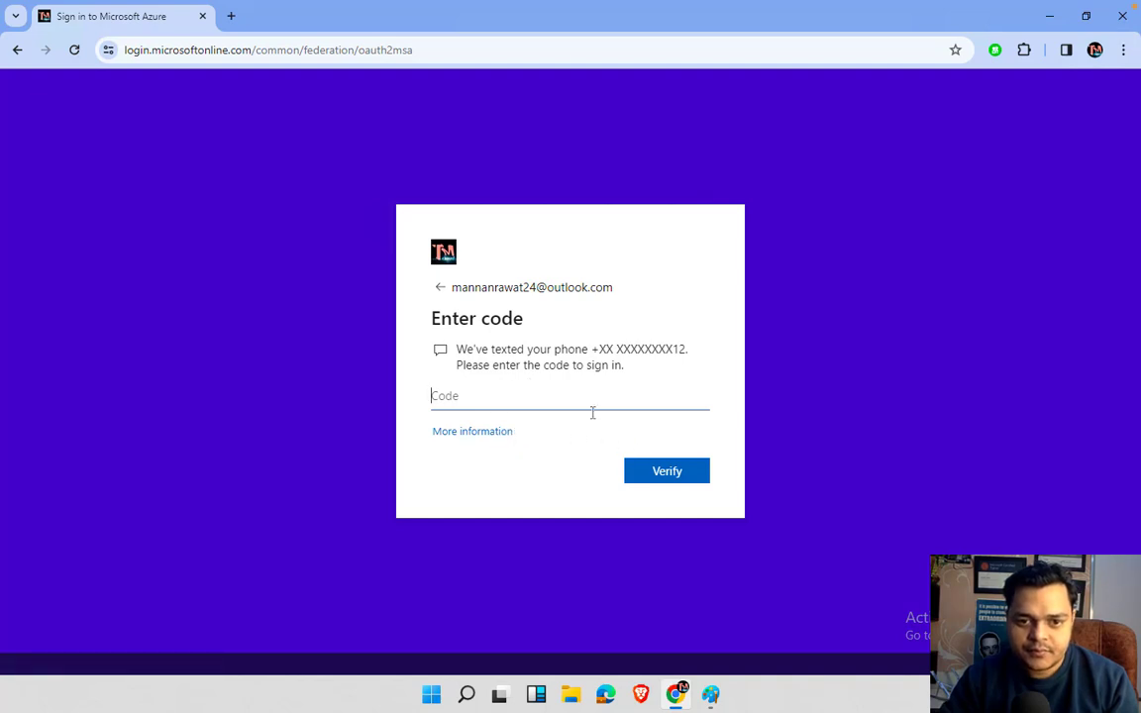
click(439, 287)
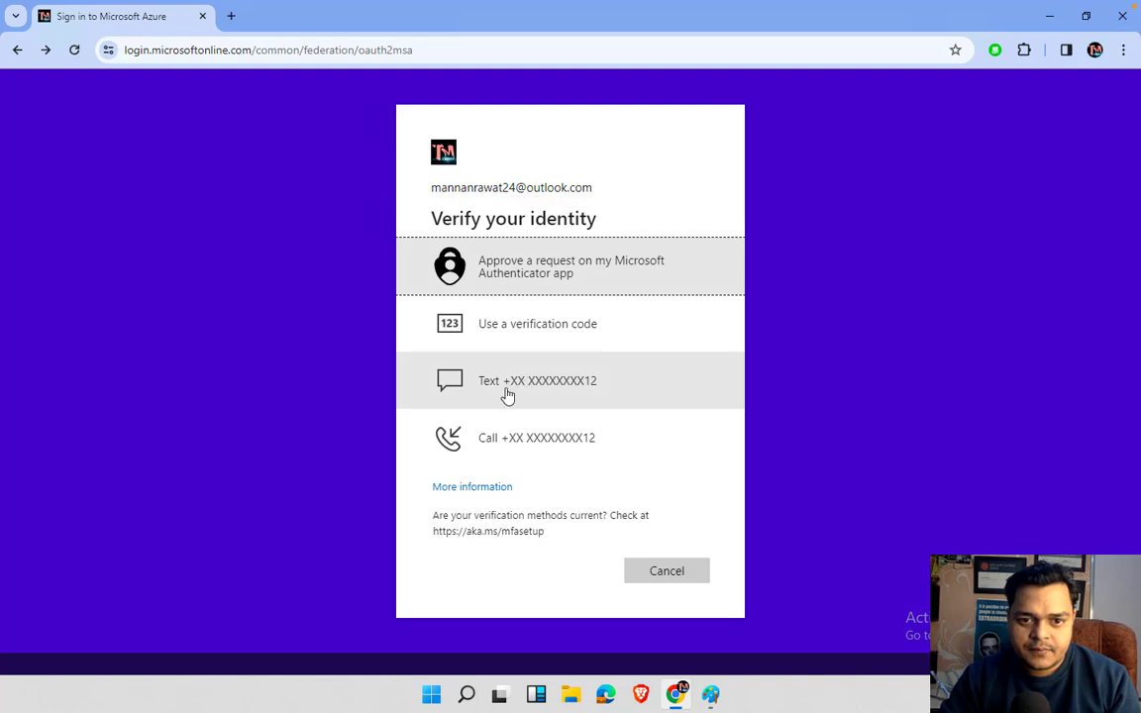
click(508, 393)
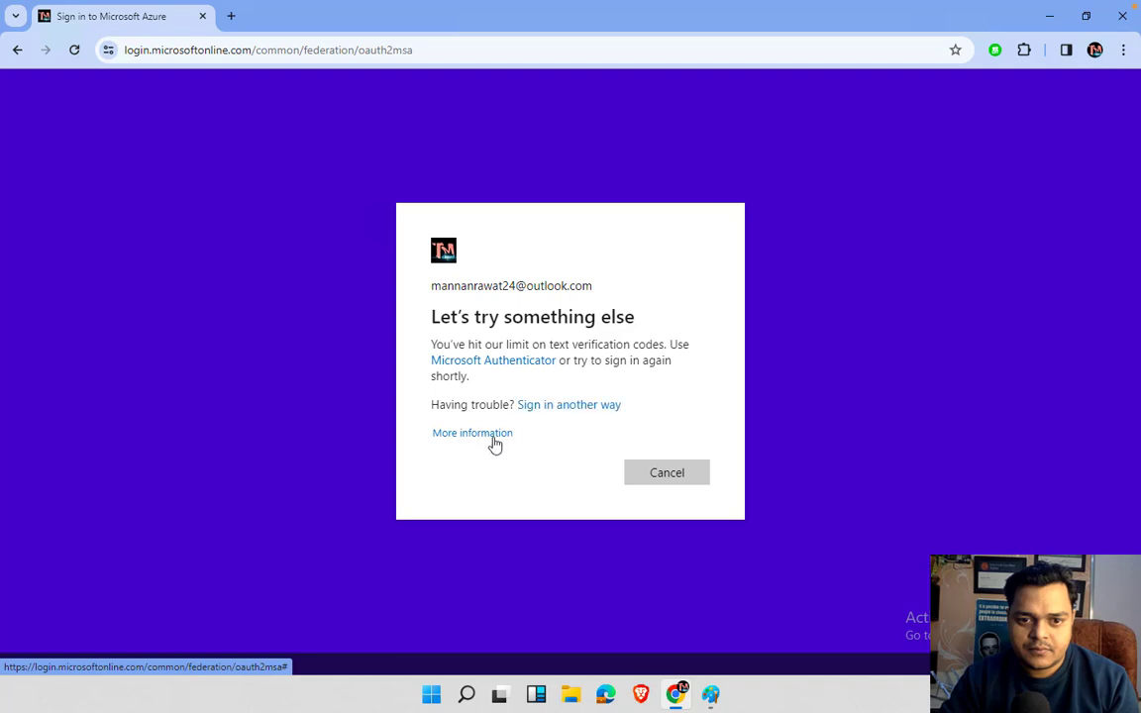
click(570, 405)
click(555, 382)
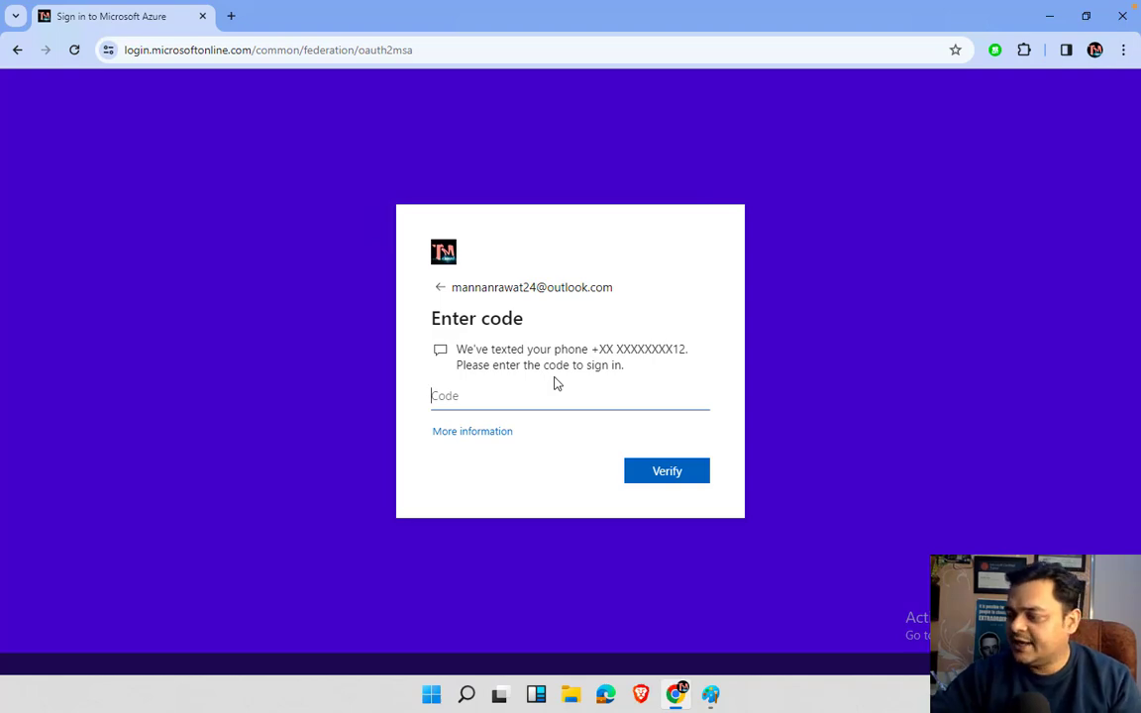
Switch to the Mac desktop, minimize Microsoft Remote Desktop, and open the file shares of testingstorage1988 in the Chrome Azure portal
key(ctrl+Left)
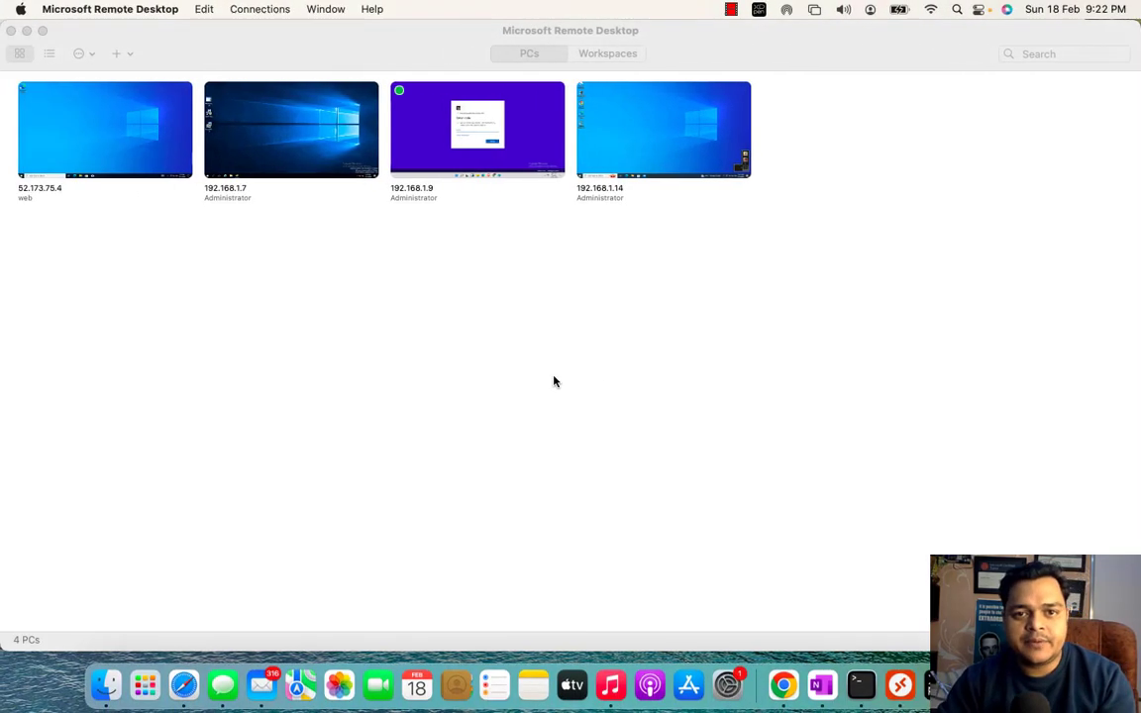
click(27, 31)
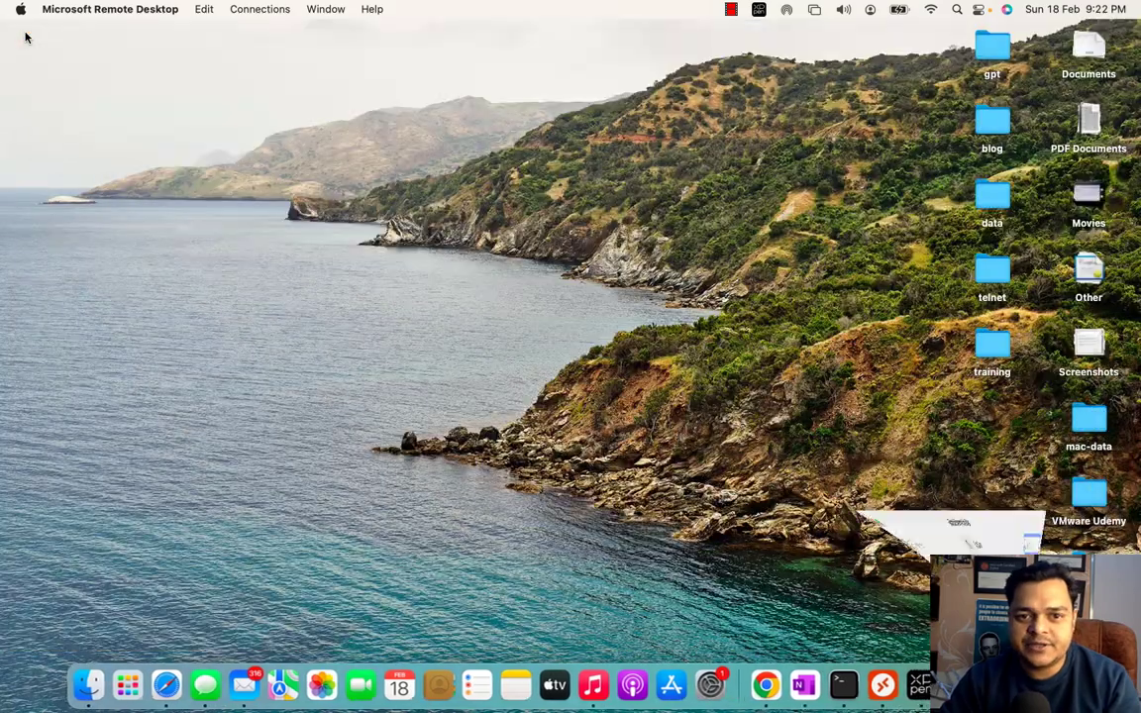
click(765, 684)
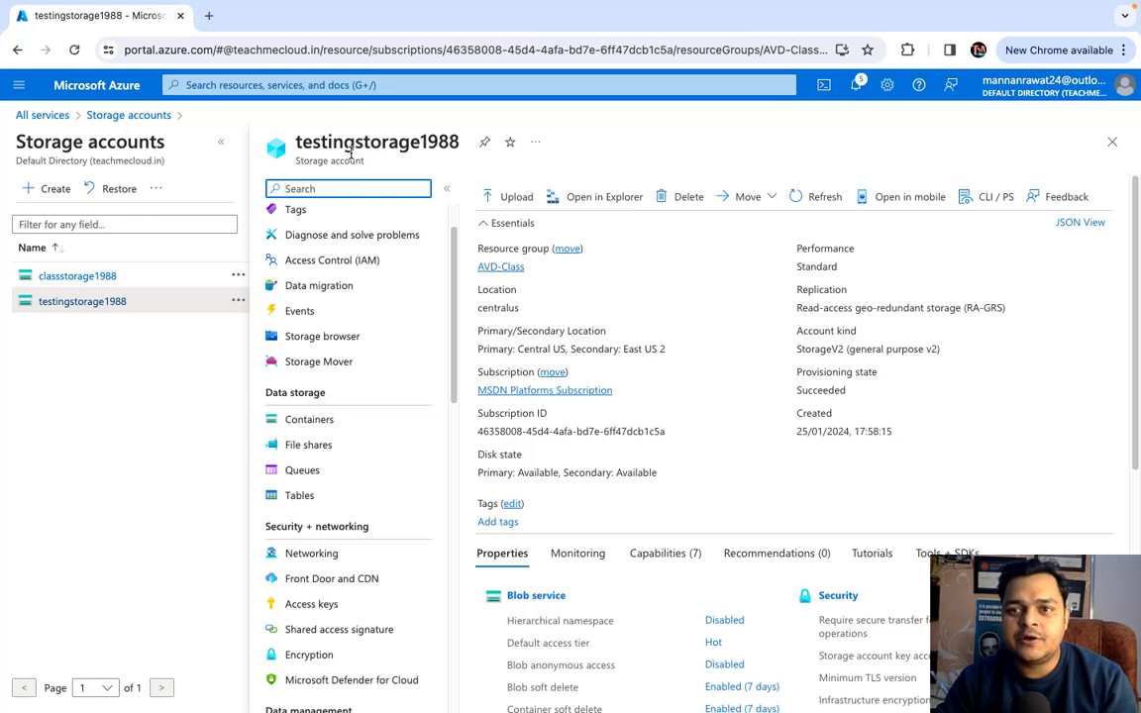
click(309, 447)
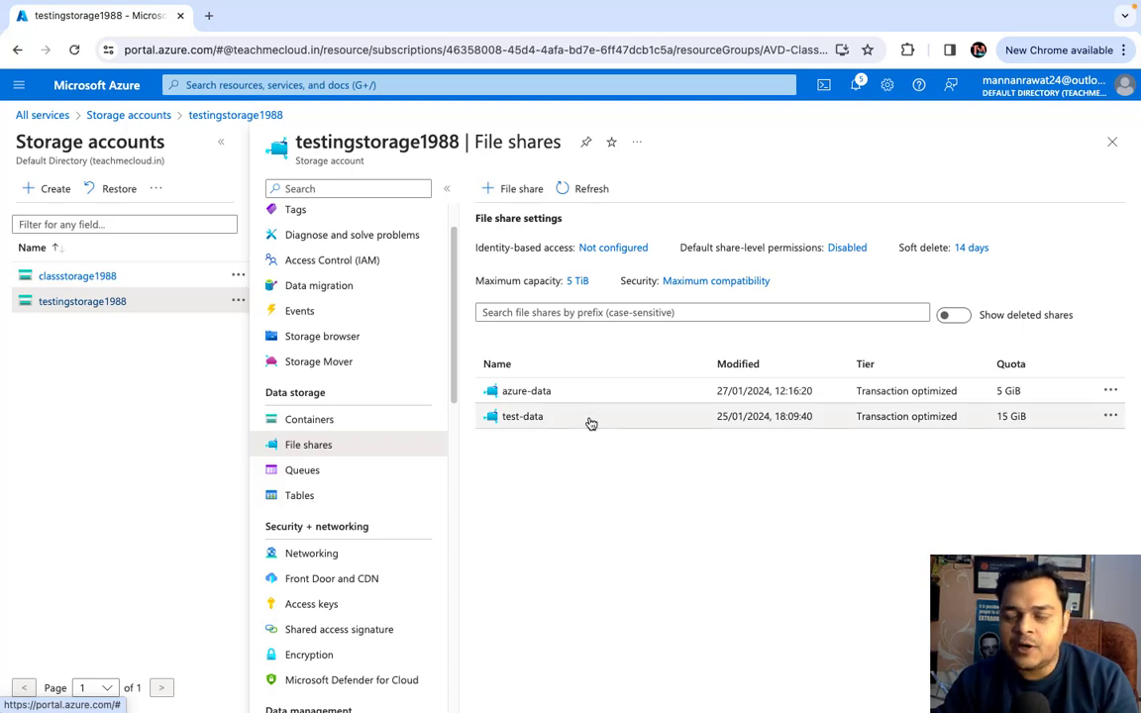
Start a new file share named azure-storage in testingstorage1988 and set its tier to Hot
click(507, 188)
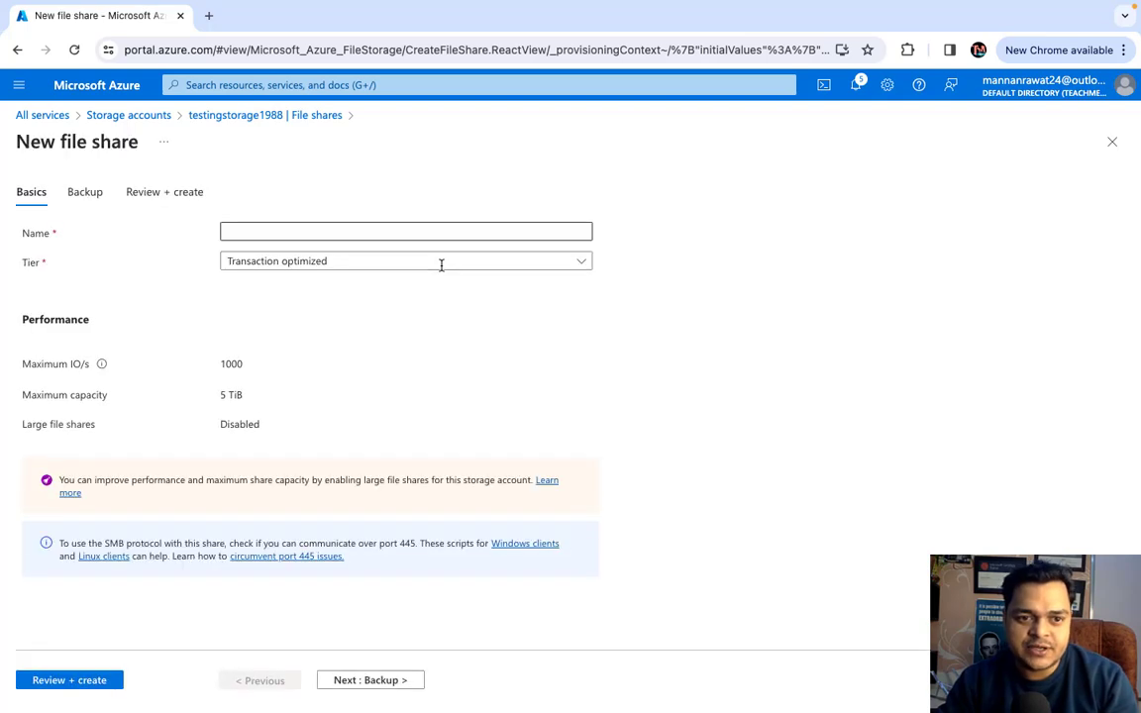
click(289, 231)
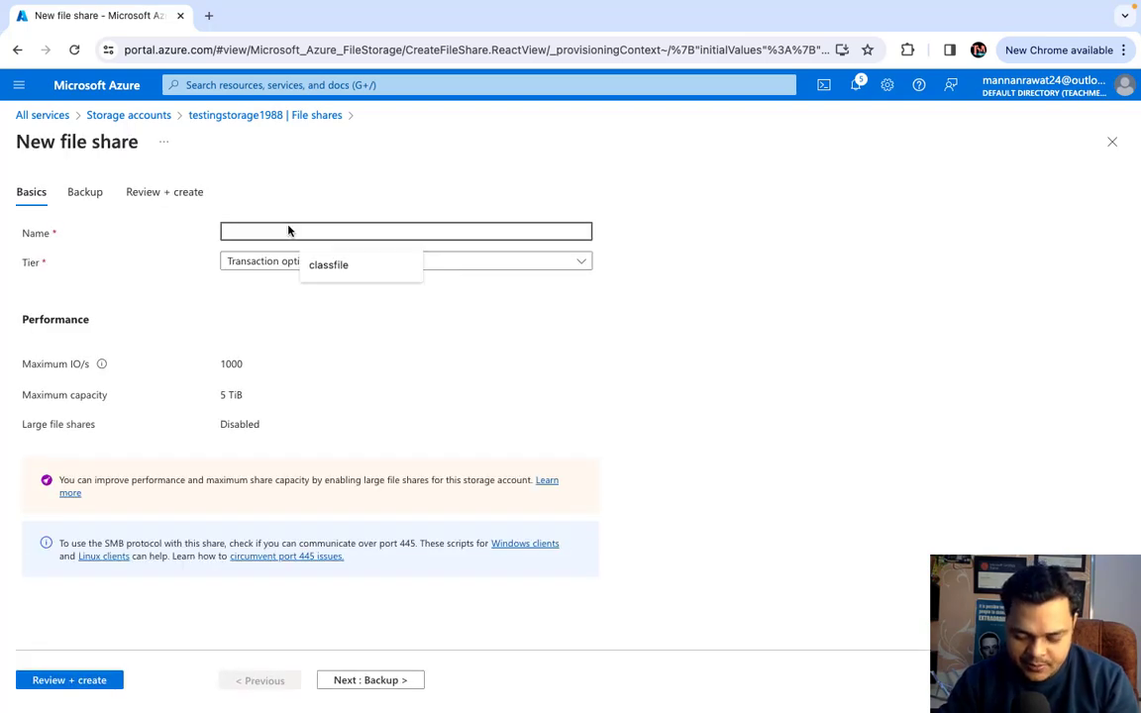
text(azure)
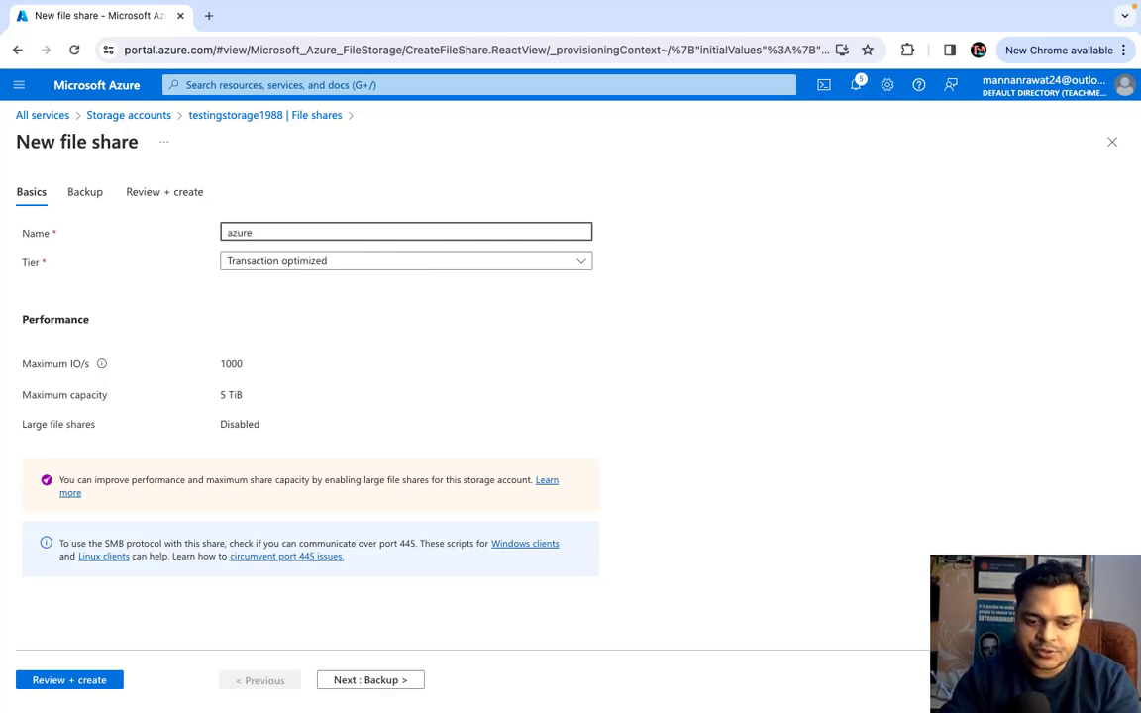
text(-storage)
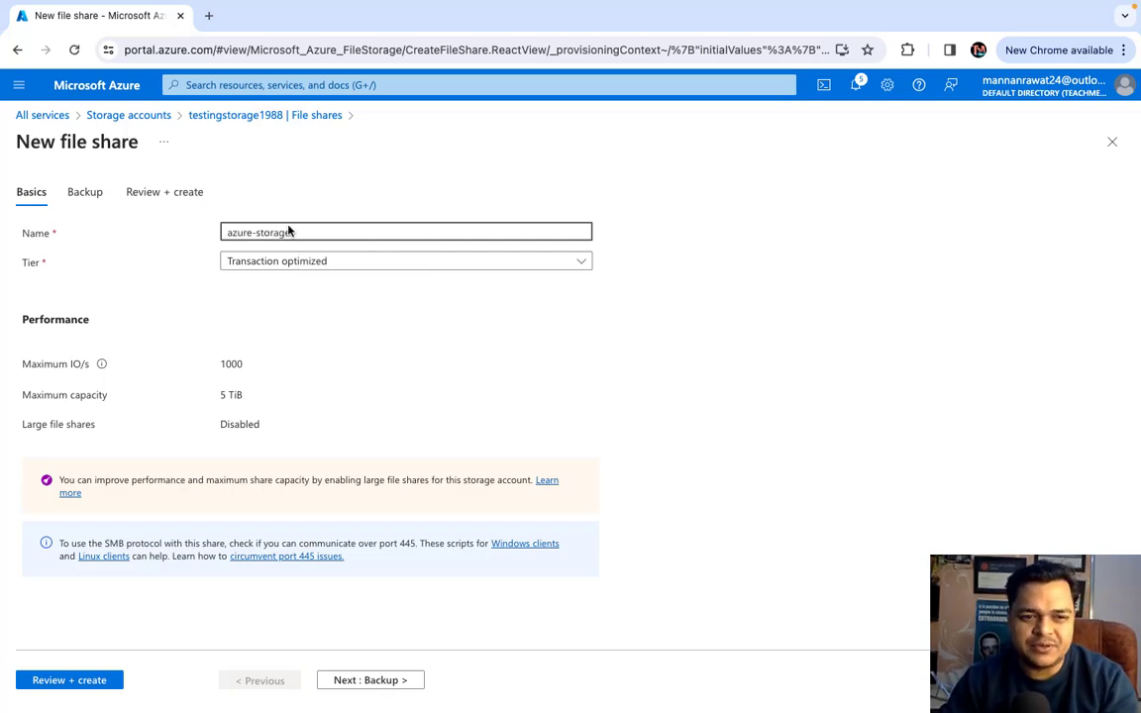
click(376, 258)
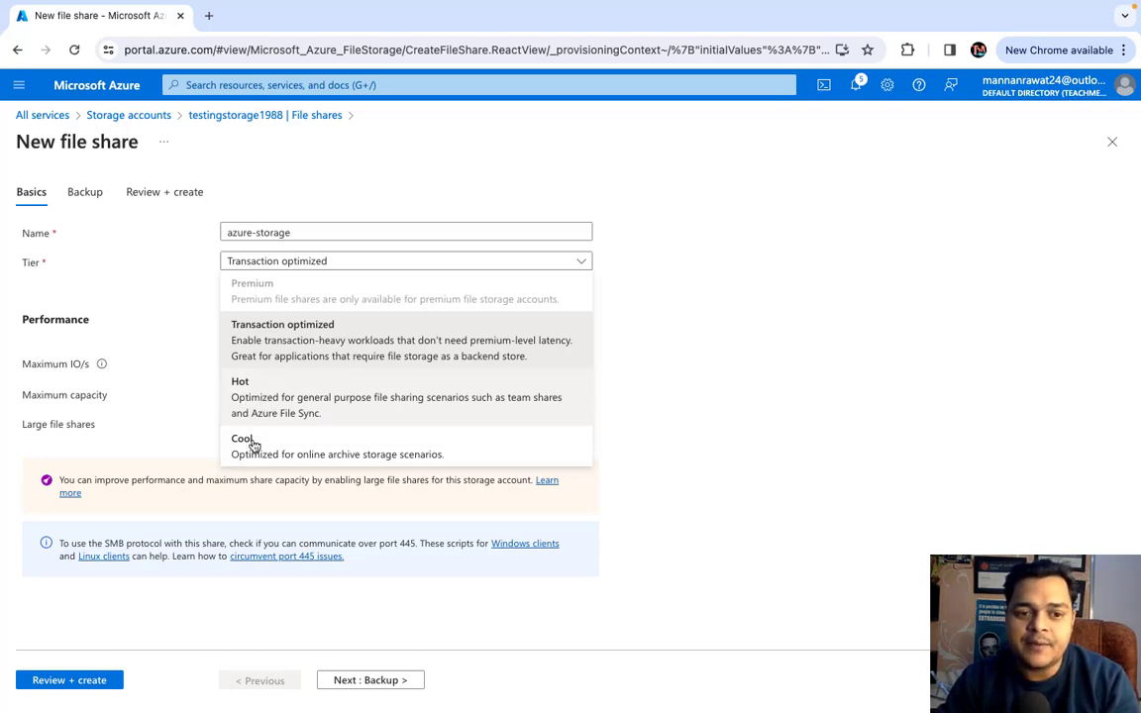
click(276, 410)
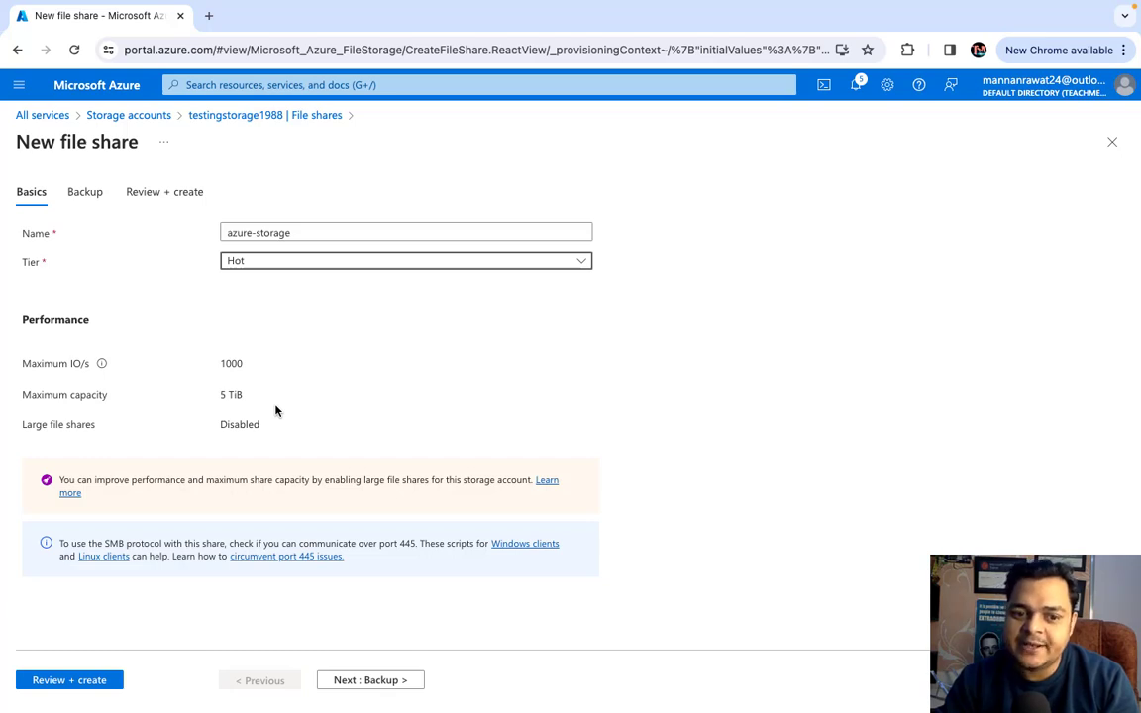
Keep the default backup settings for azure-storage and create the file share
click(353, 682)
click(352, 680)
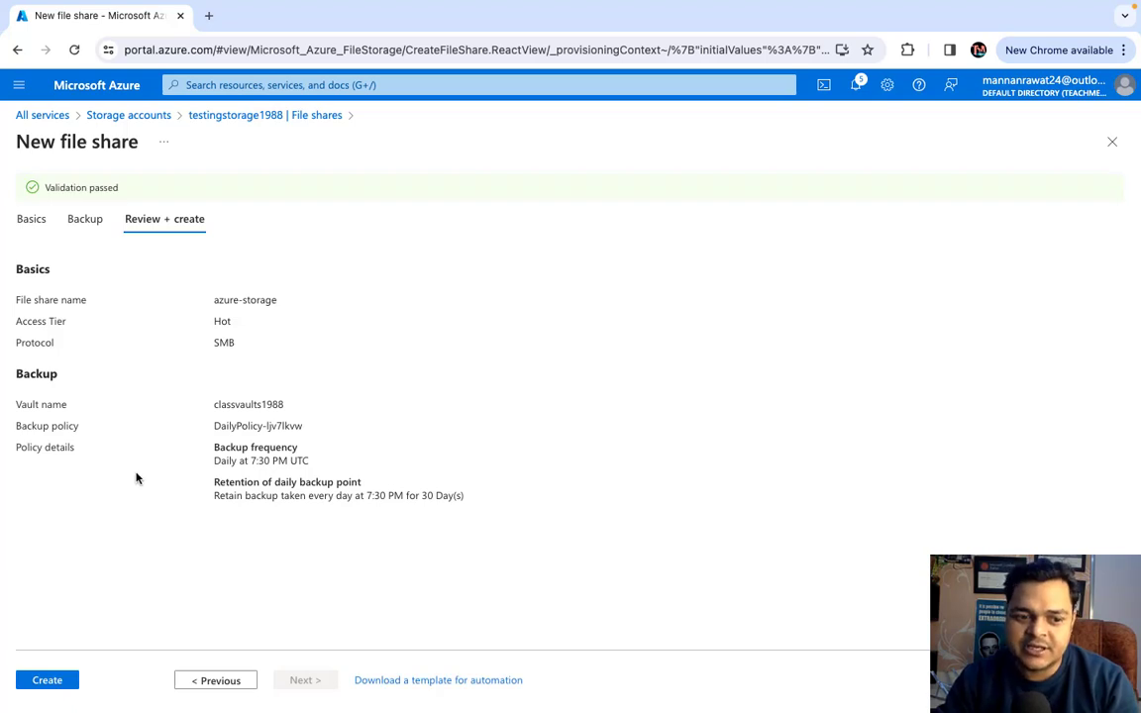
click(41, 681)
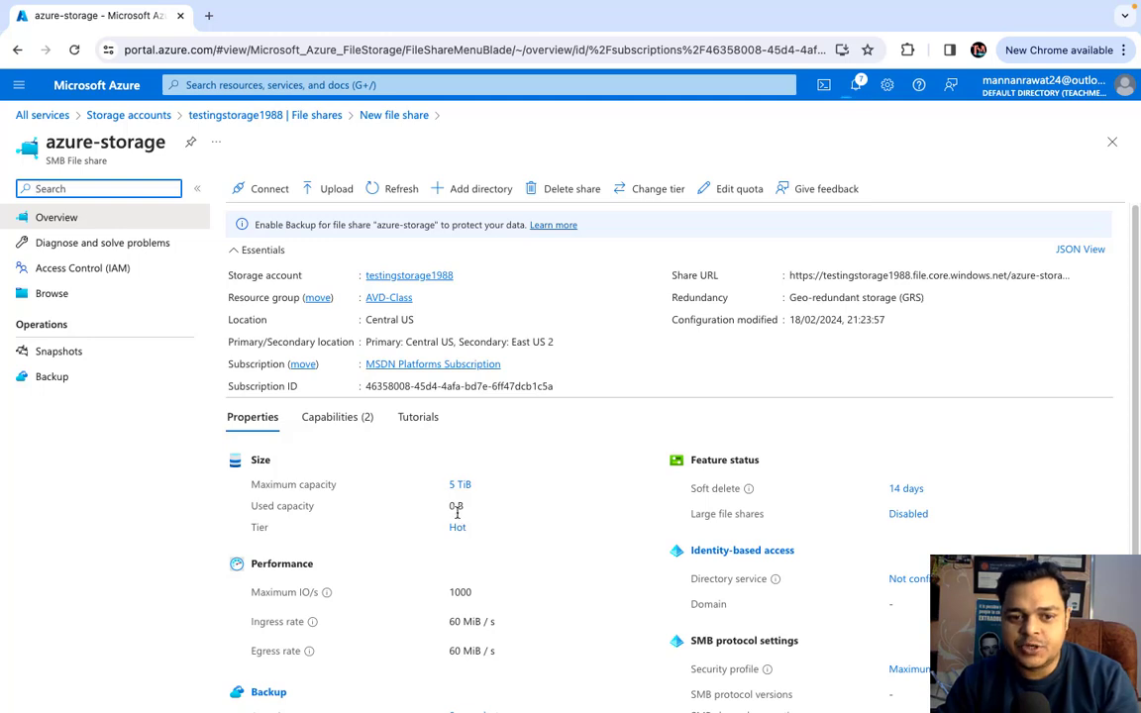
Set the quota of the azure-storage file share to 100 GiB
scroll(486, 495, down, 1)
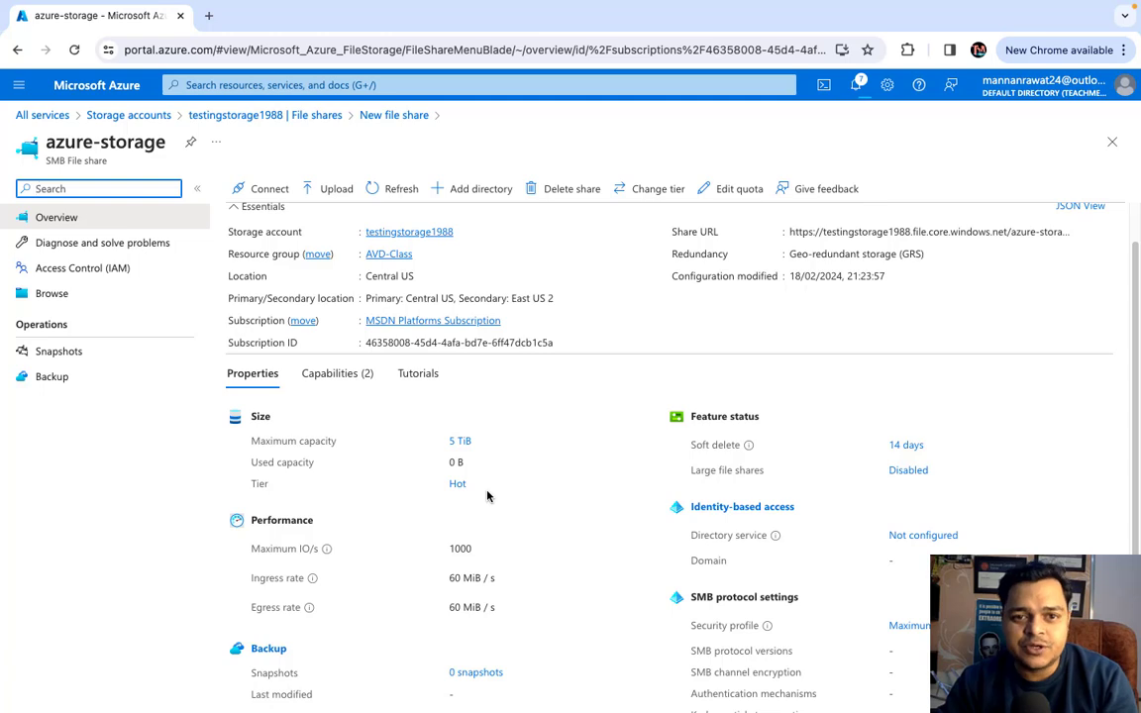
scroll(486, 495, up, 1)
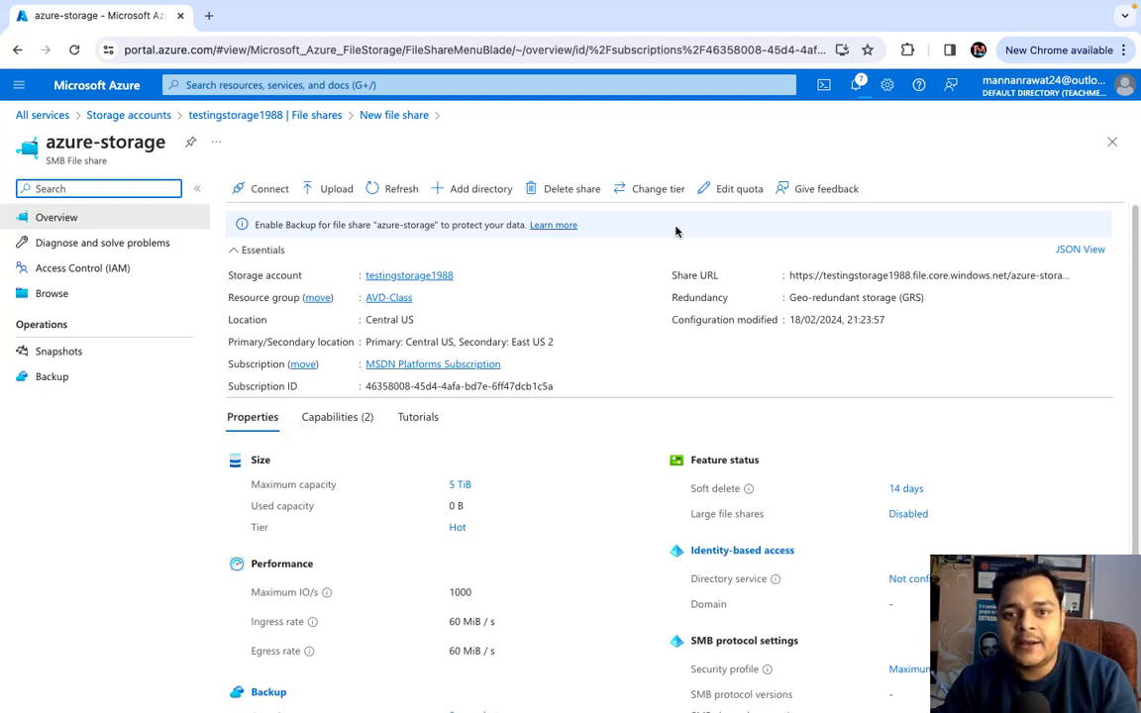
click(728, 189)
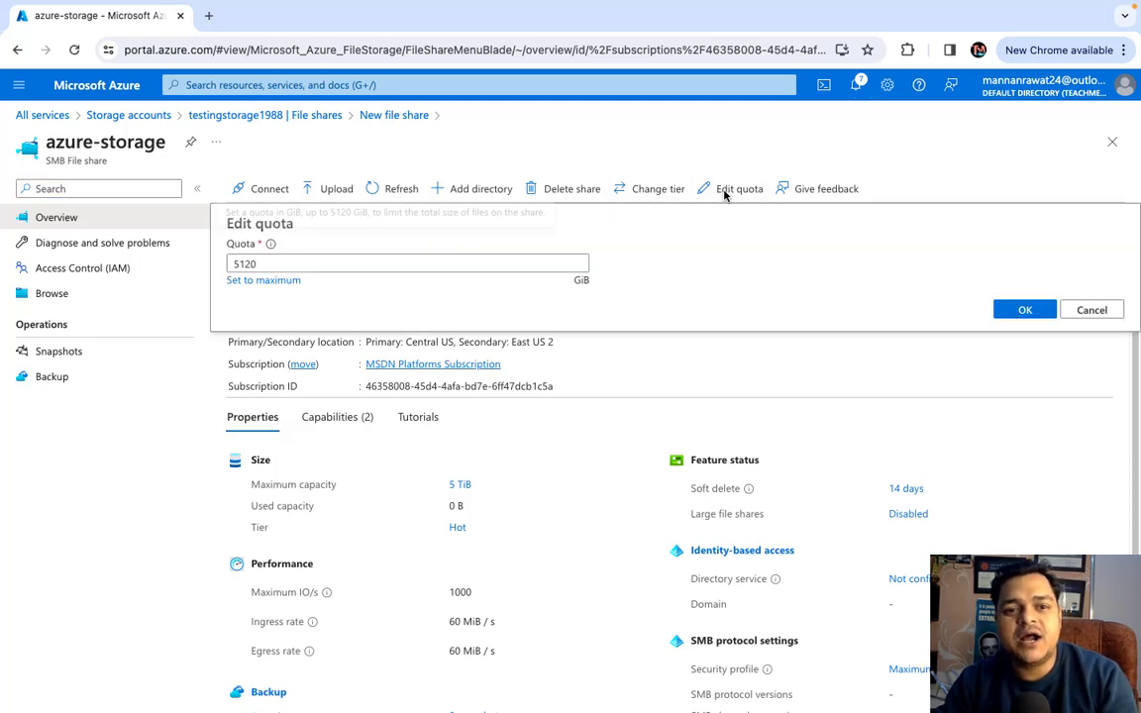
drag(309, 264, 194, 275)
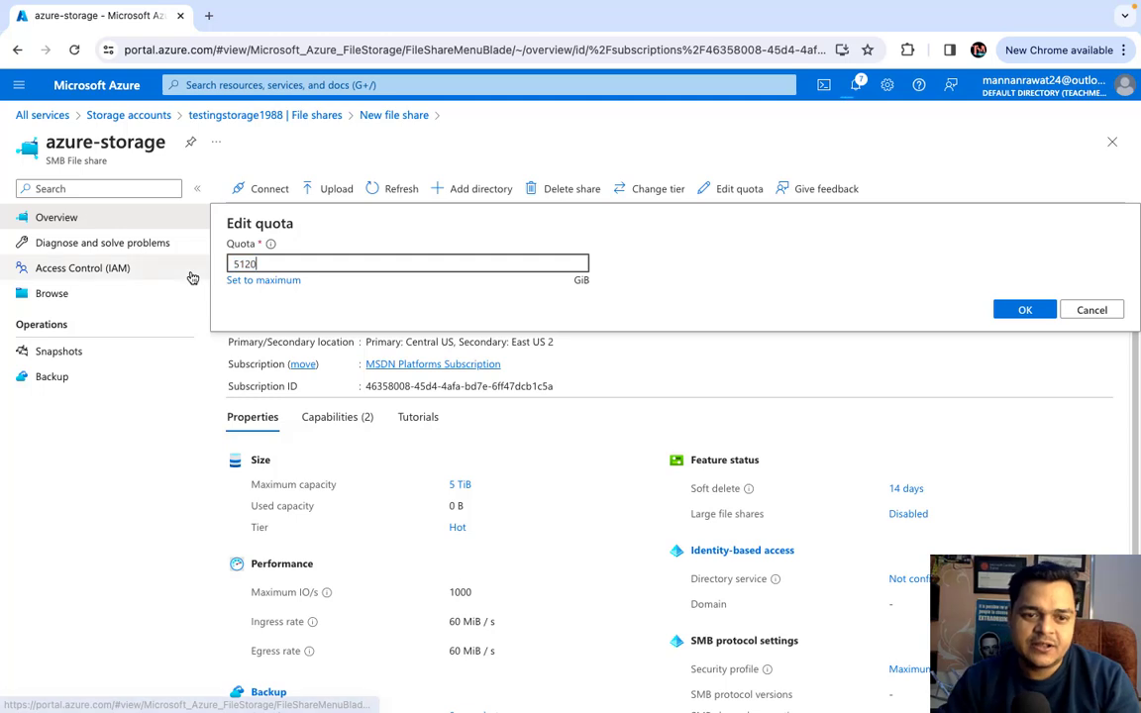
key(BackSpace)
key(BackSpace)
key(BackSpace)
key(BackSpace)
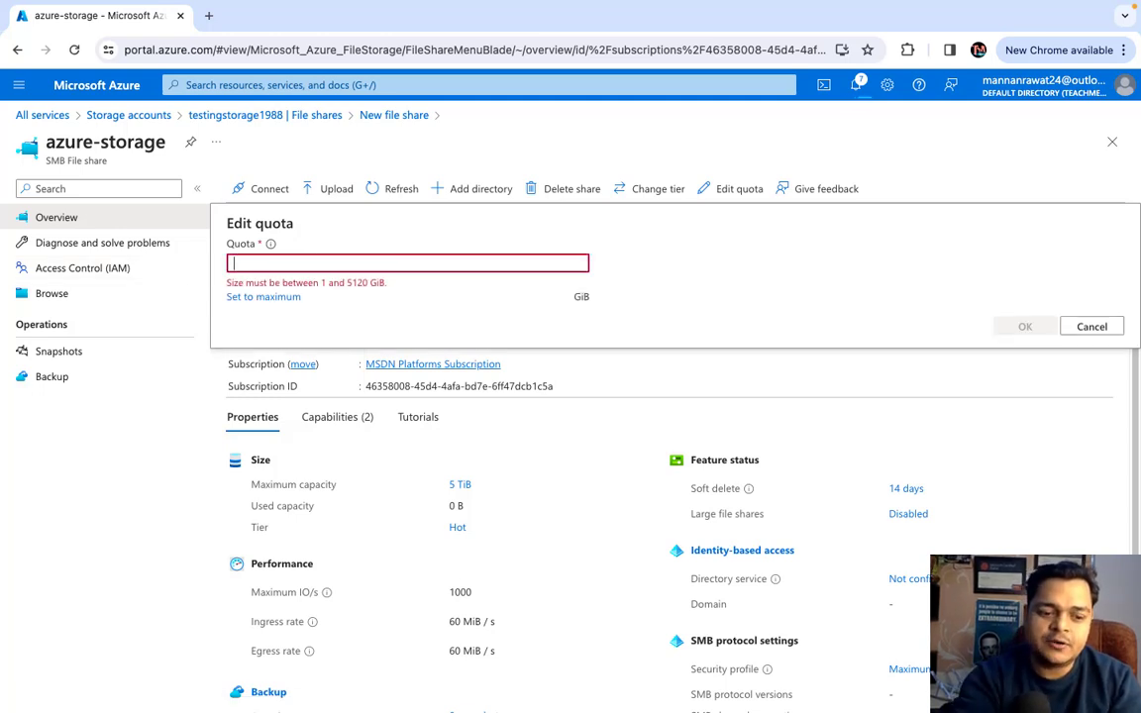
text(100)
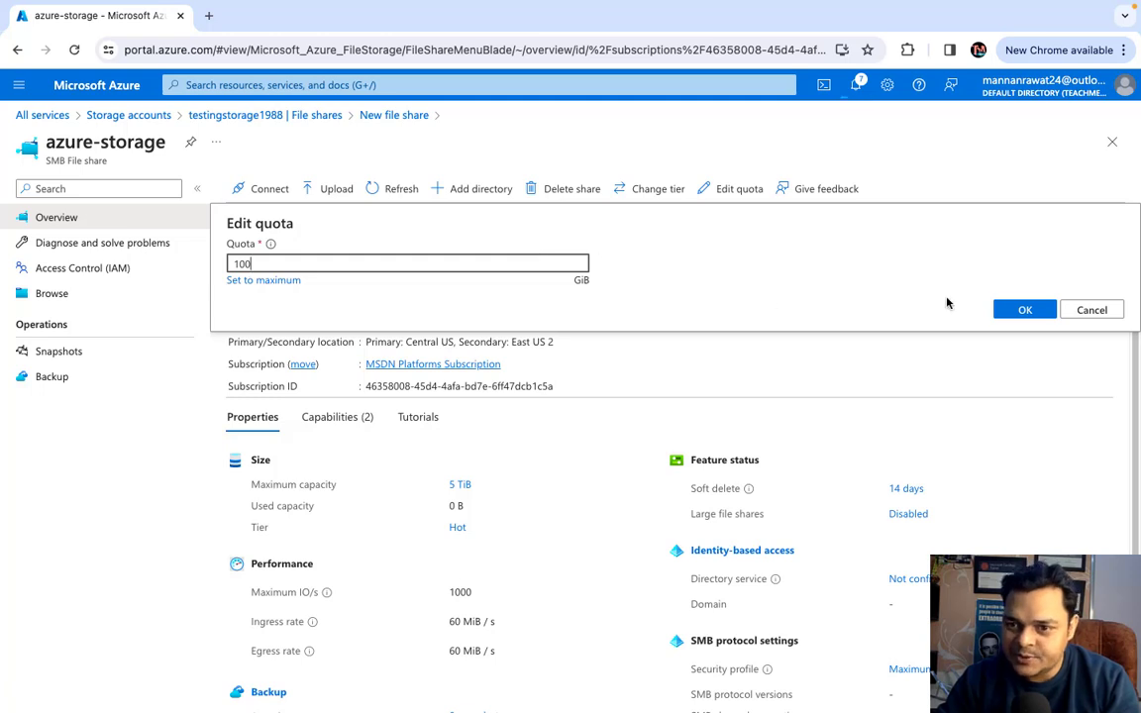
click(1020, 308)
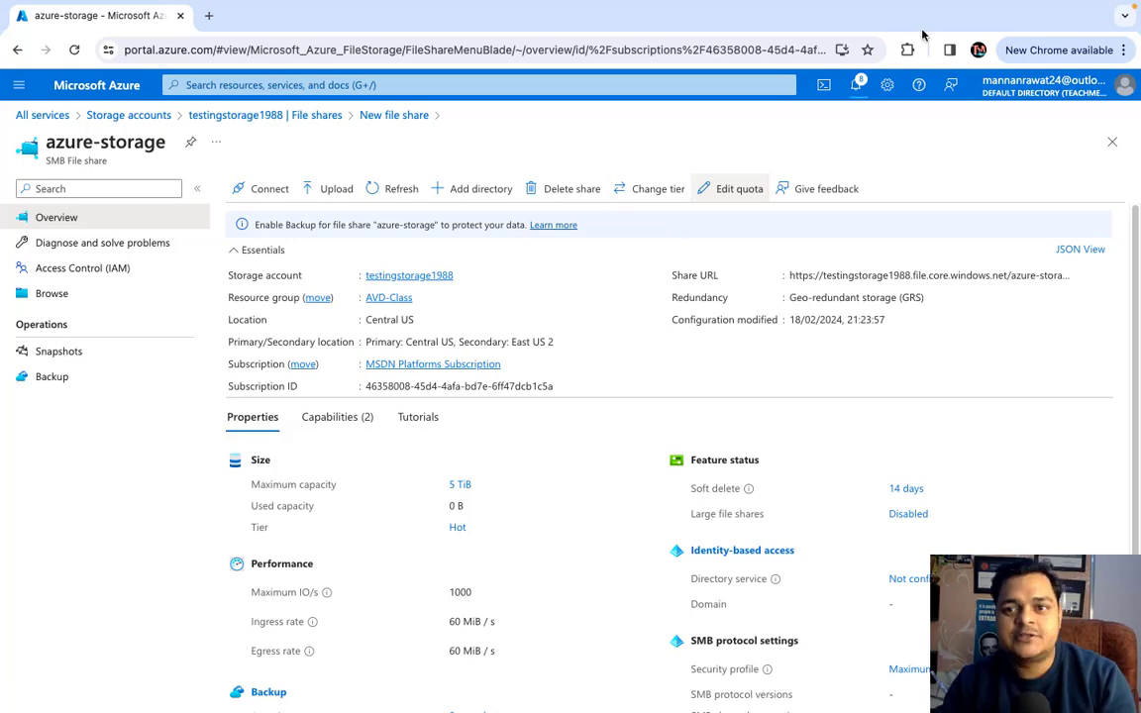
Check the portal notifications for the quota update, then reload the azure-storage overview and dismiss the credit notices
click(855, 85)
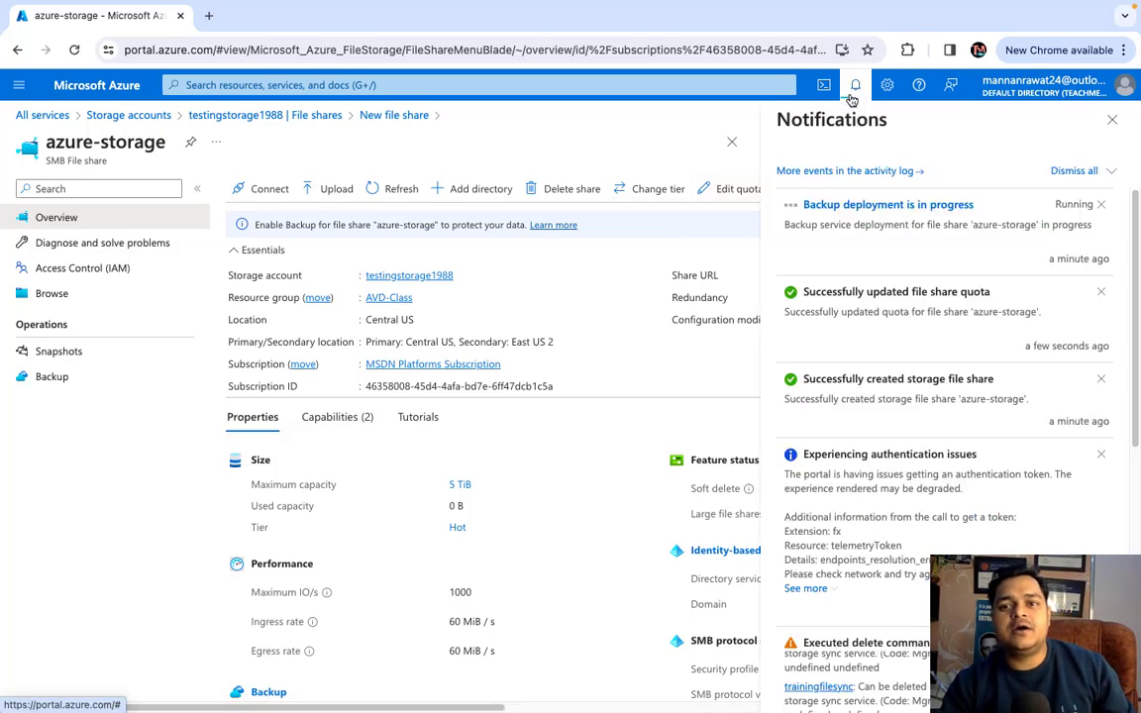
click(1112, 120)
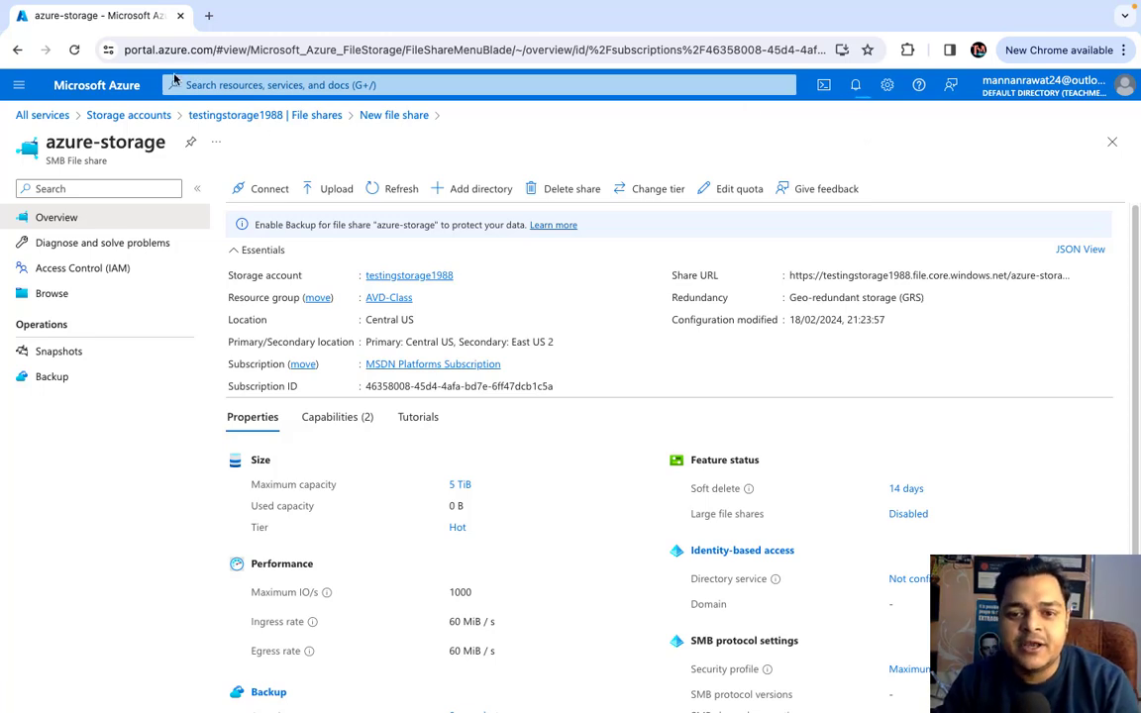
click(74, 50)
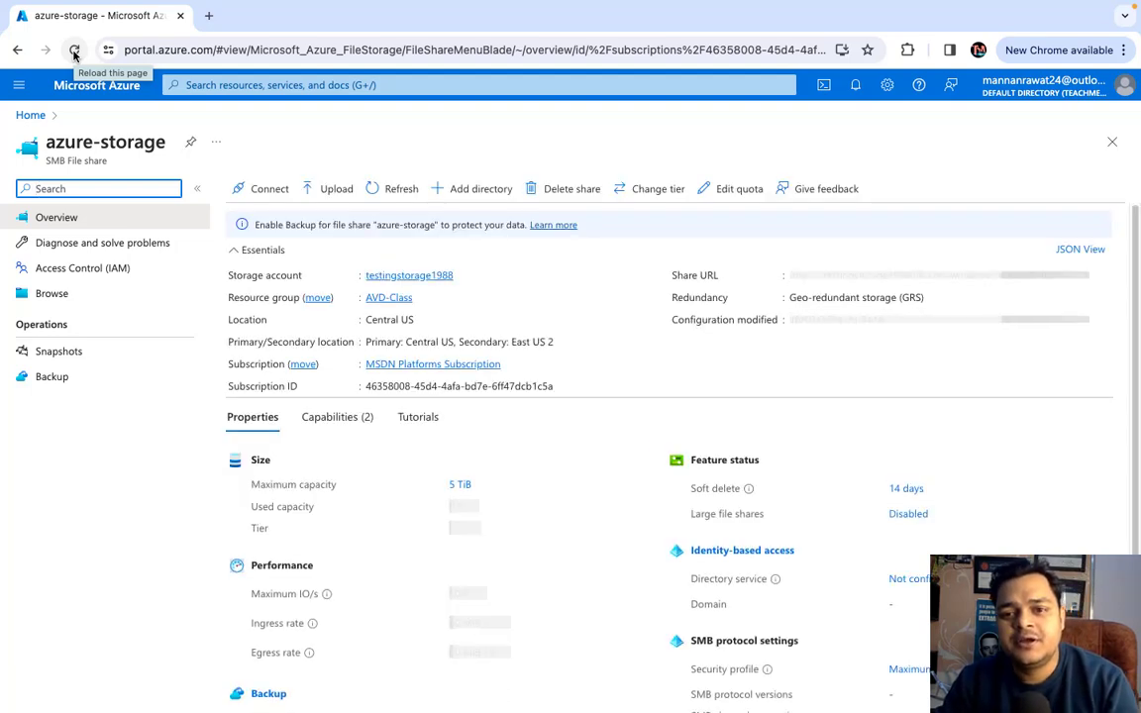
click(74, 50)
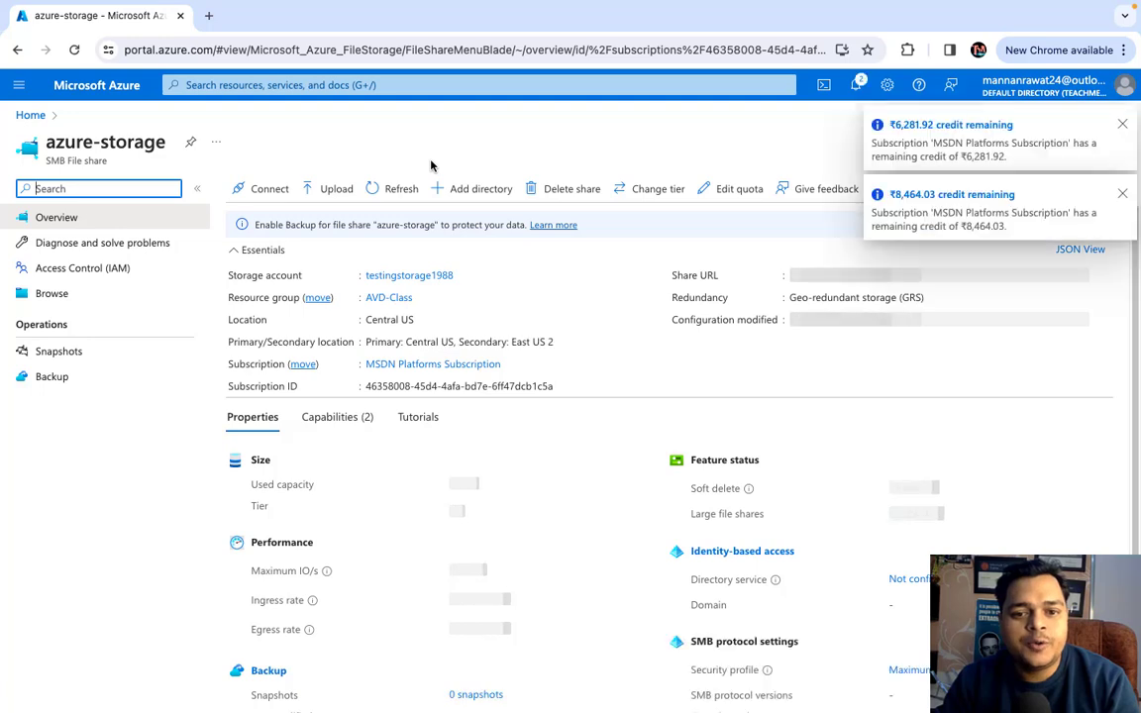
click(1122, 193)
click(1122, 129)
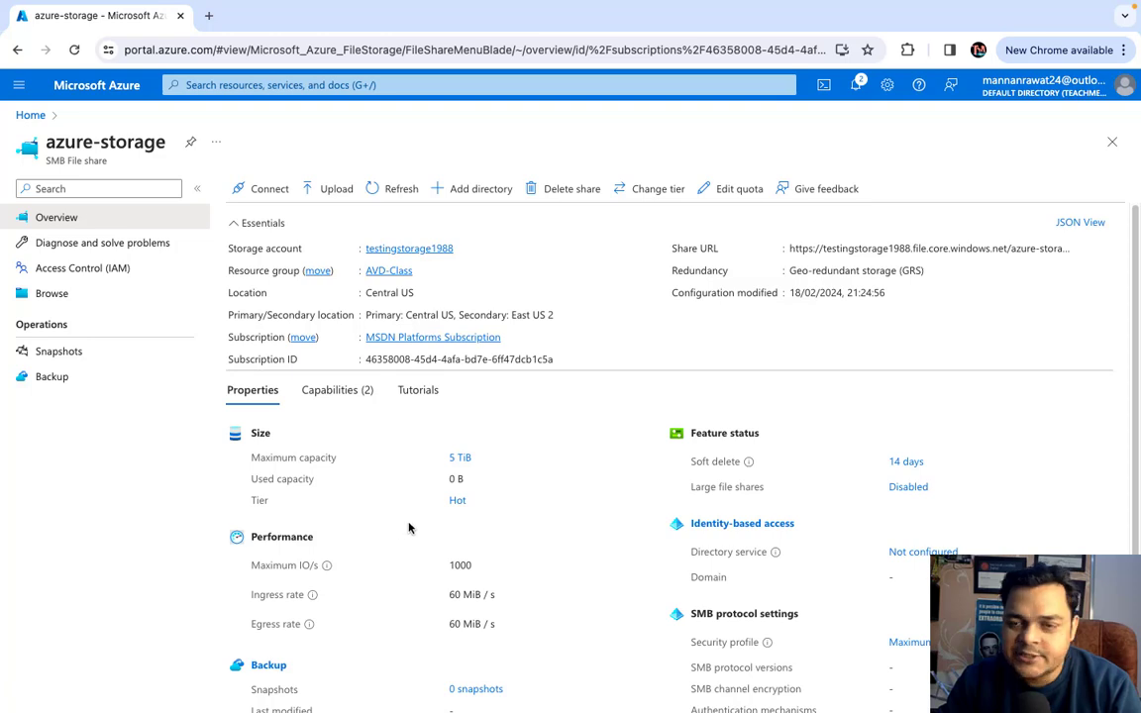
Review the azure-storage properties, then show and copy its macOS connection script with the azure-storage mount point
scroll(416, 526, down, 1)
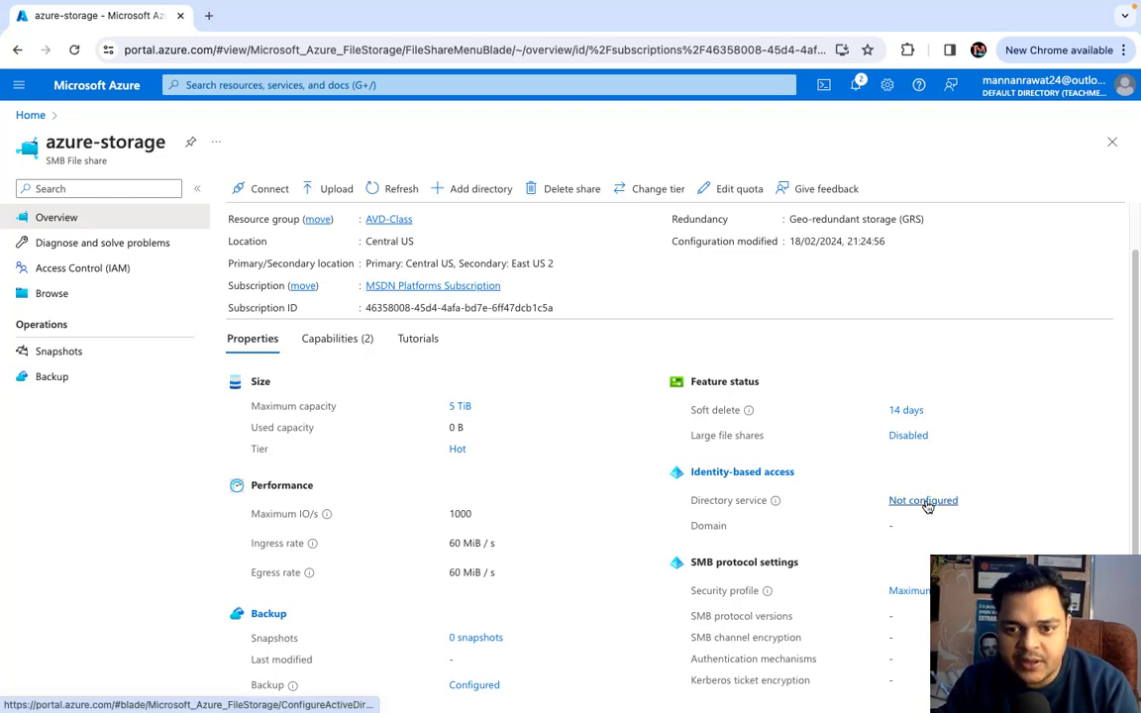
scroll(768, 592, down, 1)
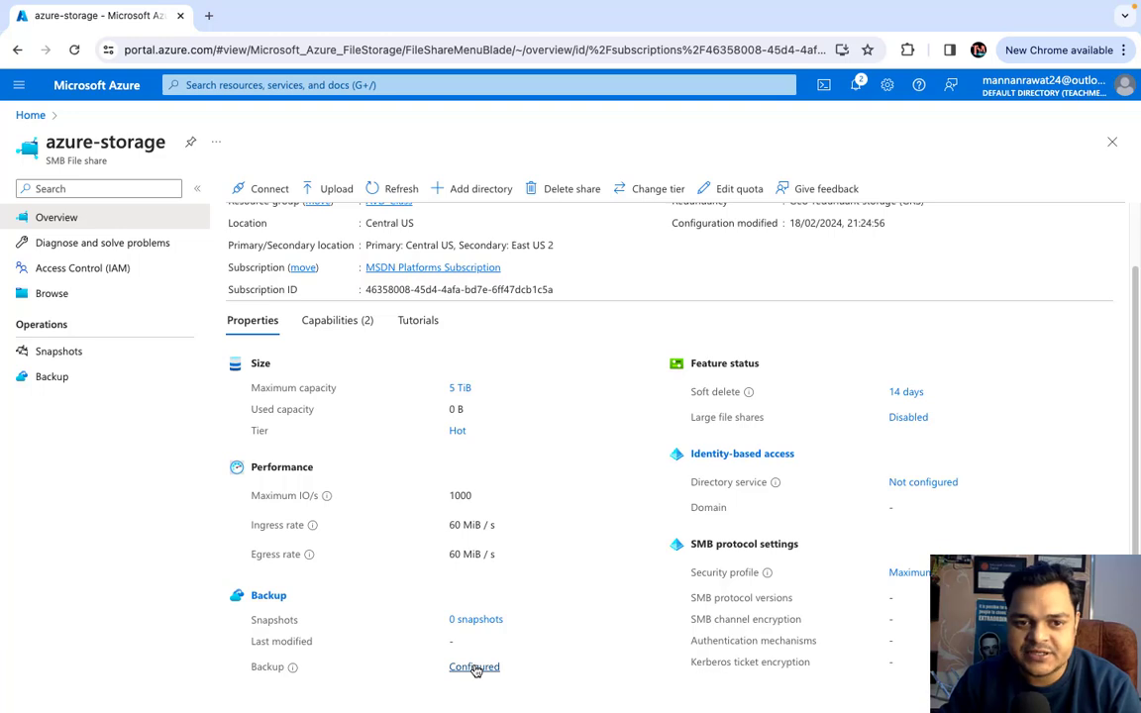
scroll(477, 669, up, 2)
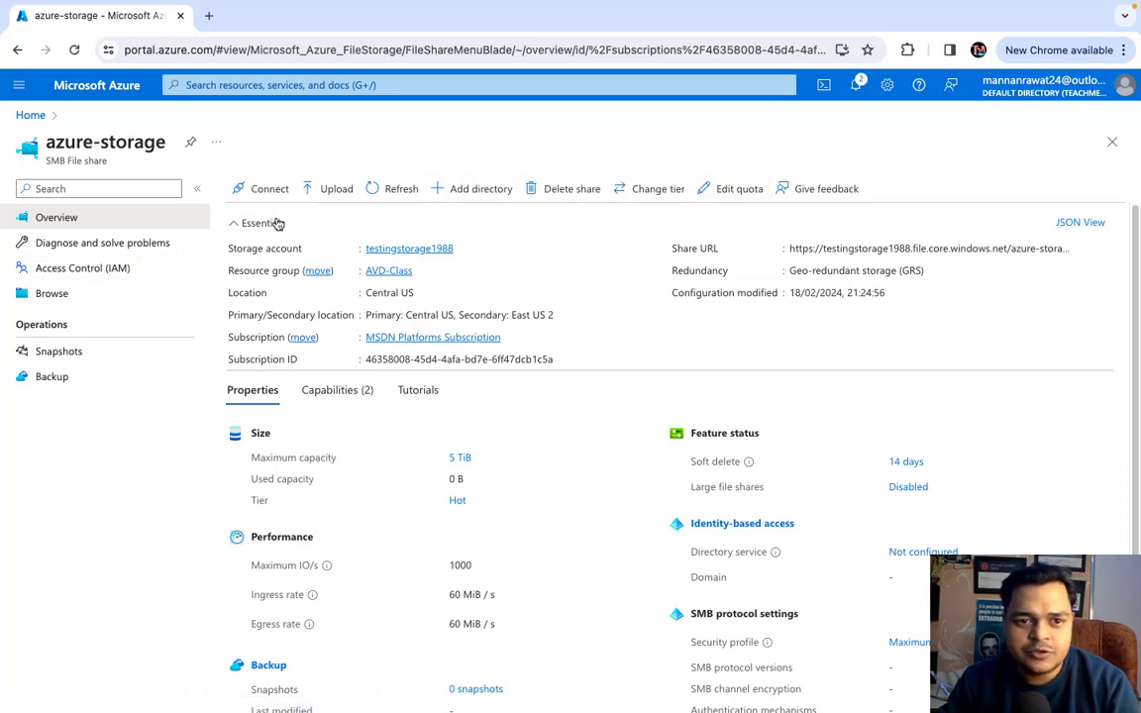
click(265, 189)
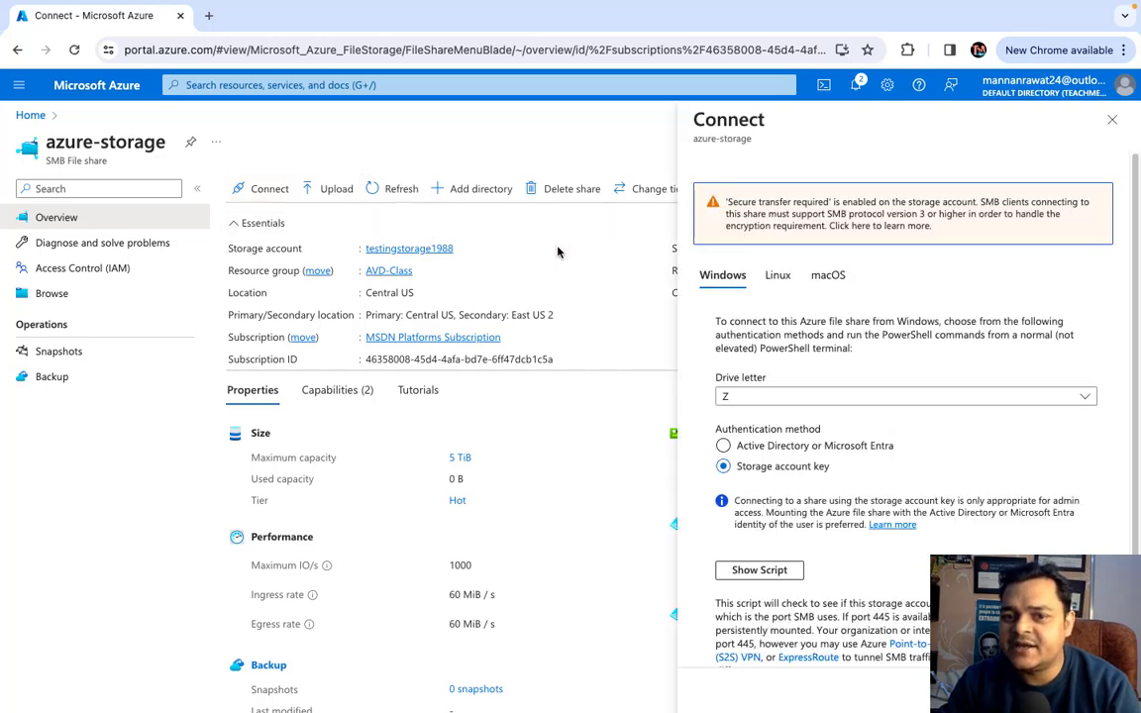
click(787, 278)
click(834, 282)
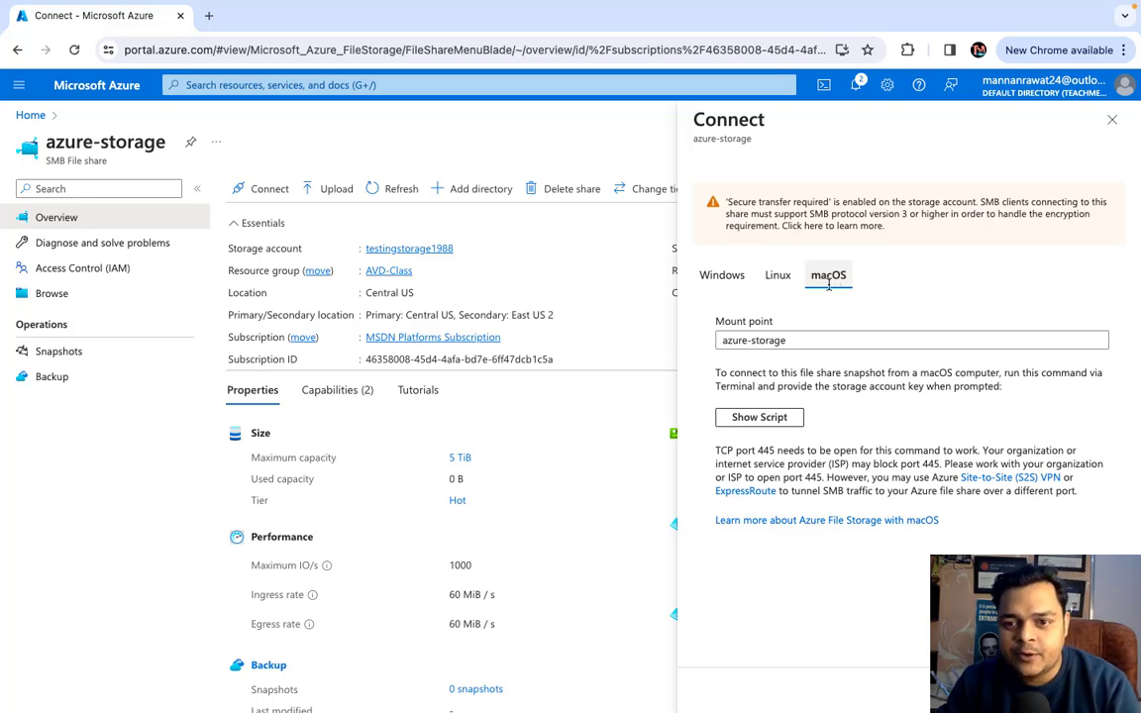
click(752, 425)
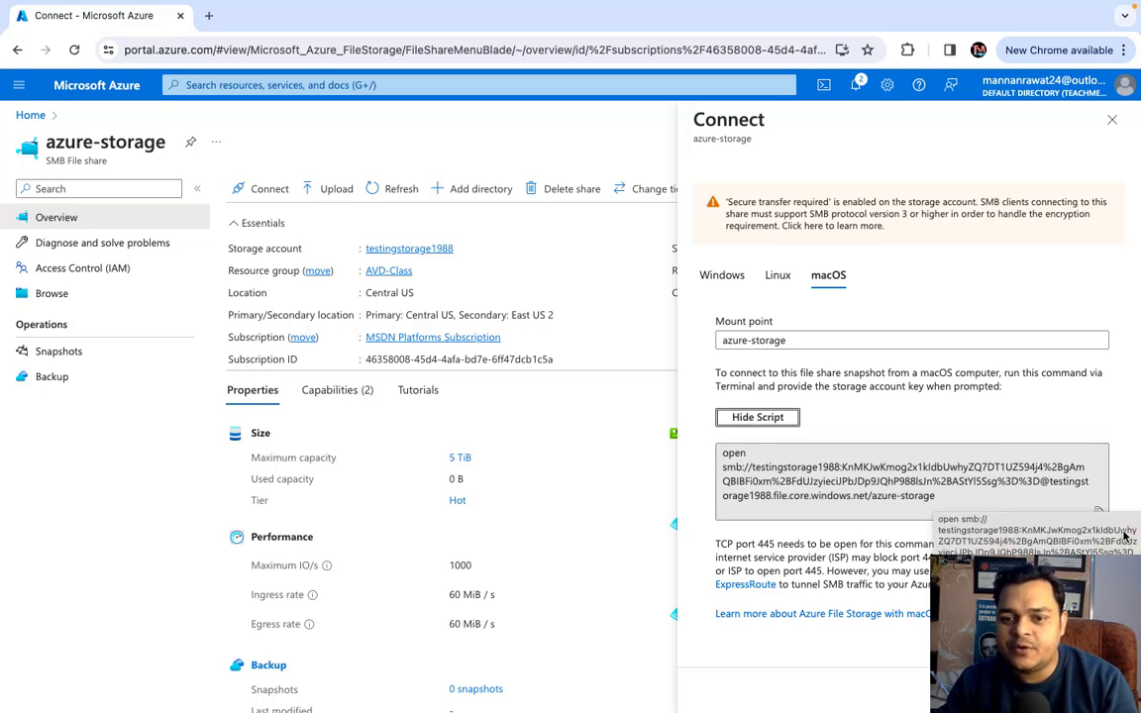
click(1100, 512)
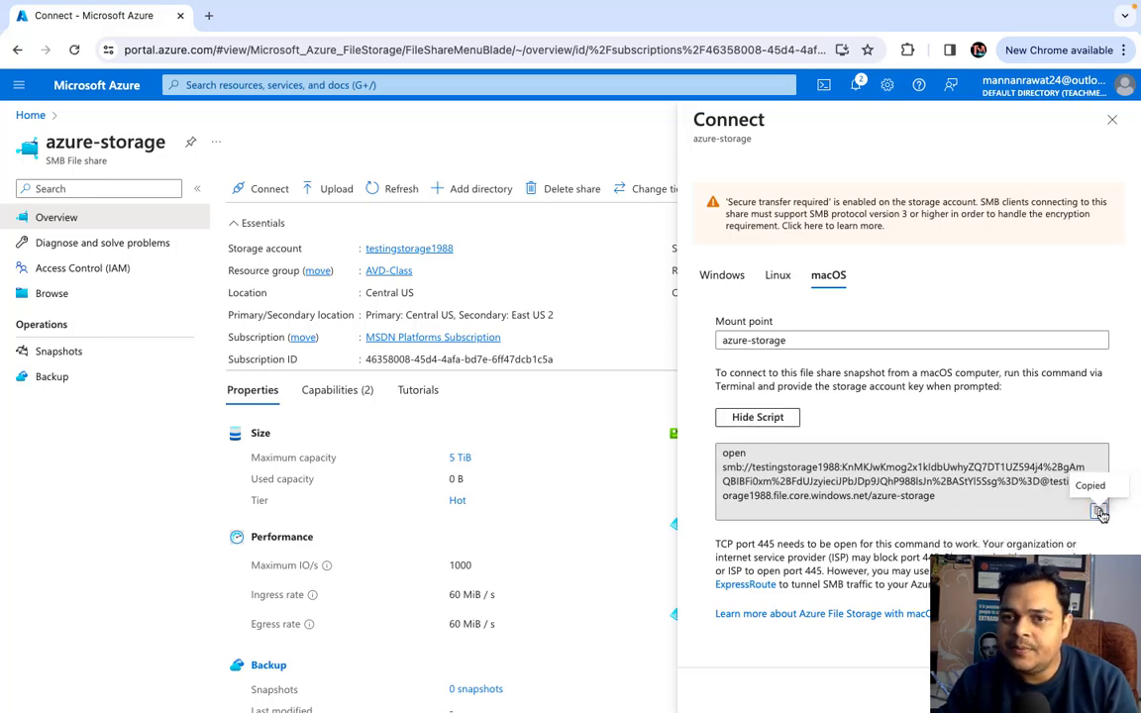
Switch to Terminal on the Mac, paste and run the copied mount command containing the storage account key, and connect to the server
key(ctrl+Left)
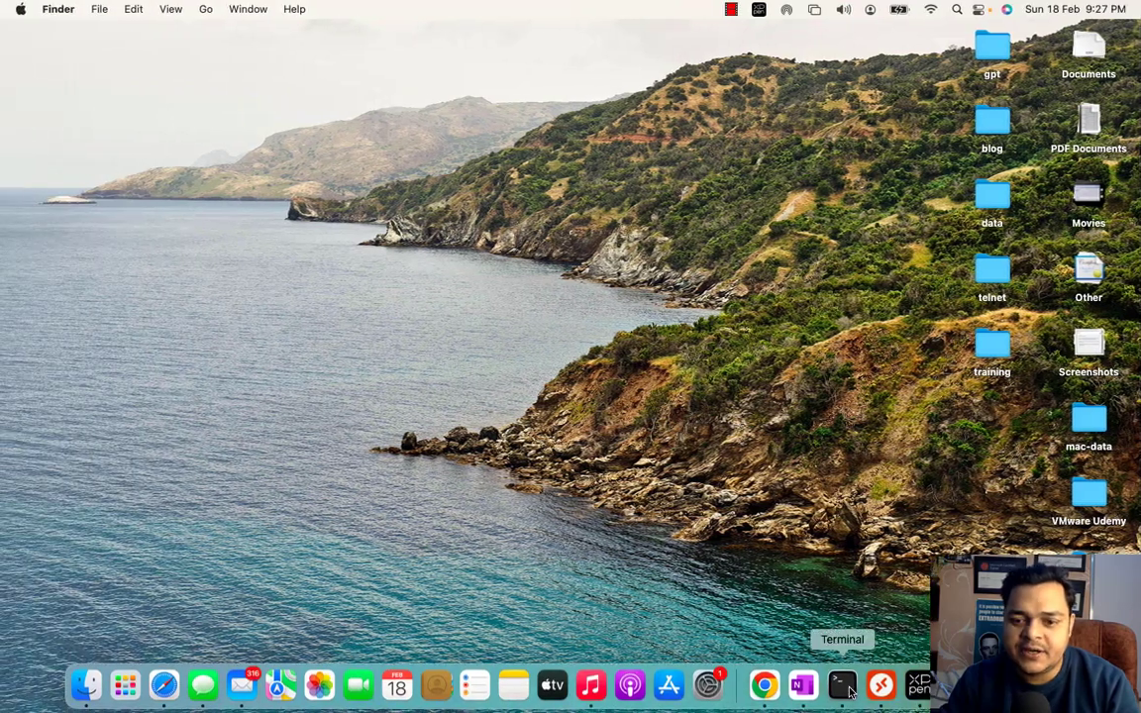
click(843, 685)
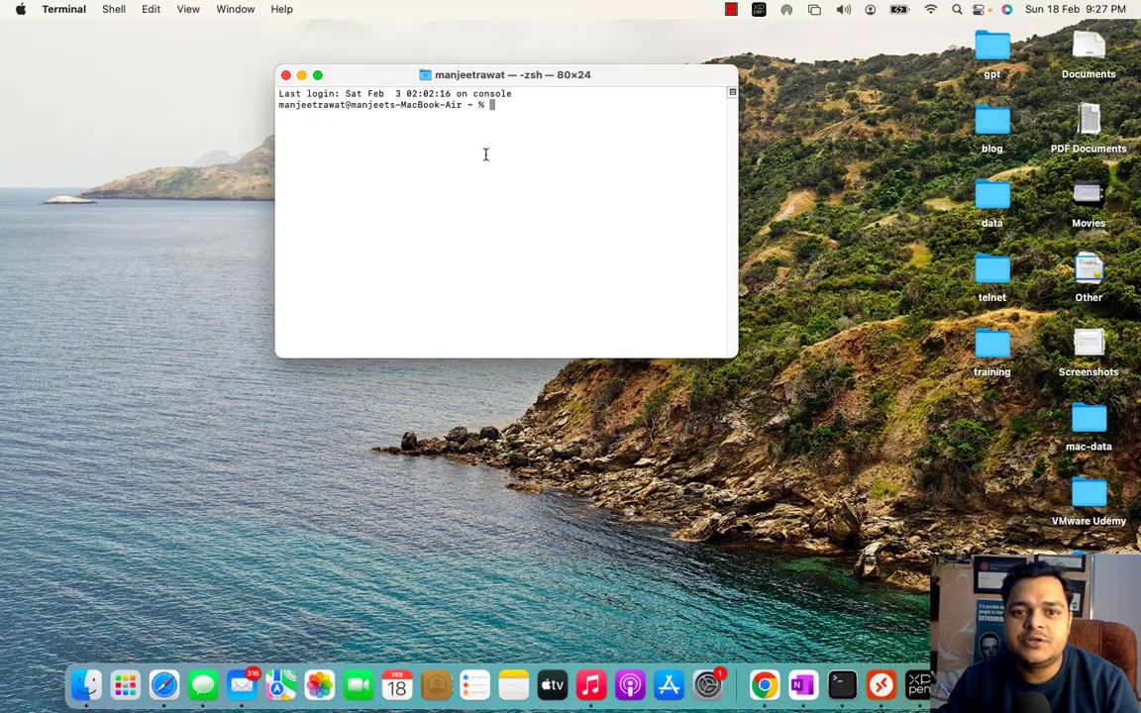
right_click(485, 156)
click(512, 179)
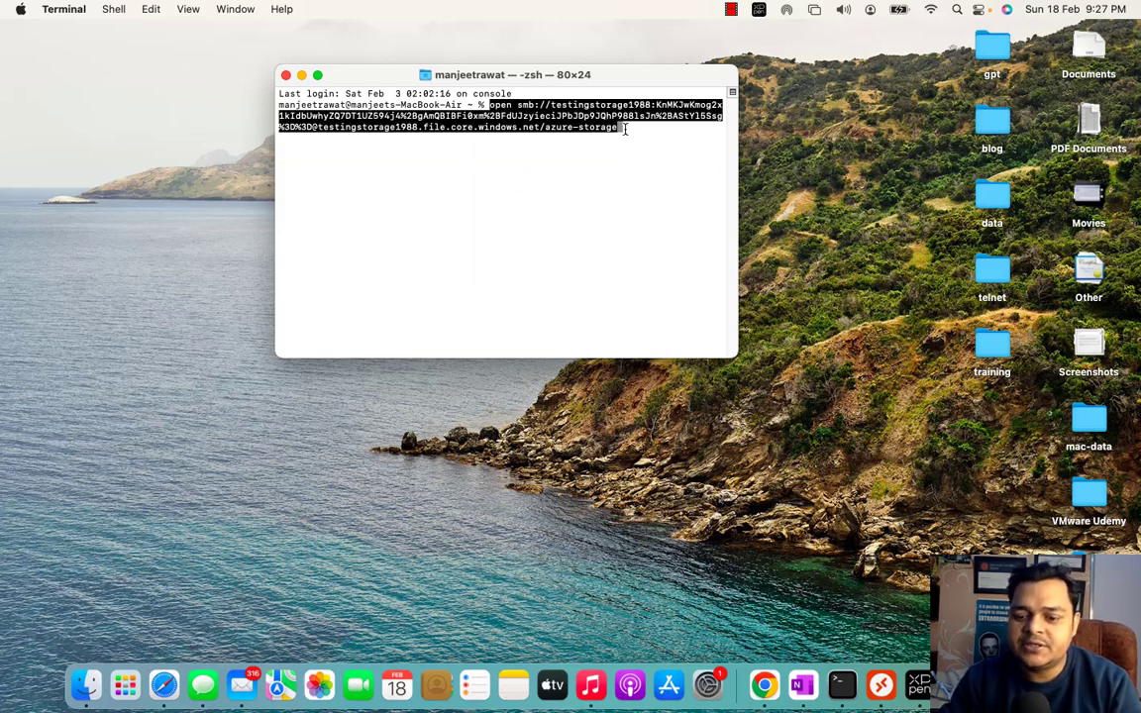
key(Return)
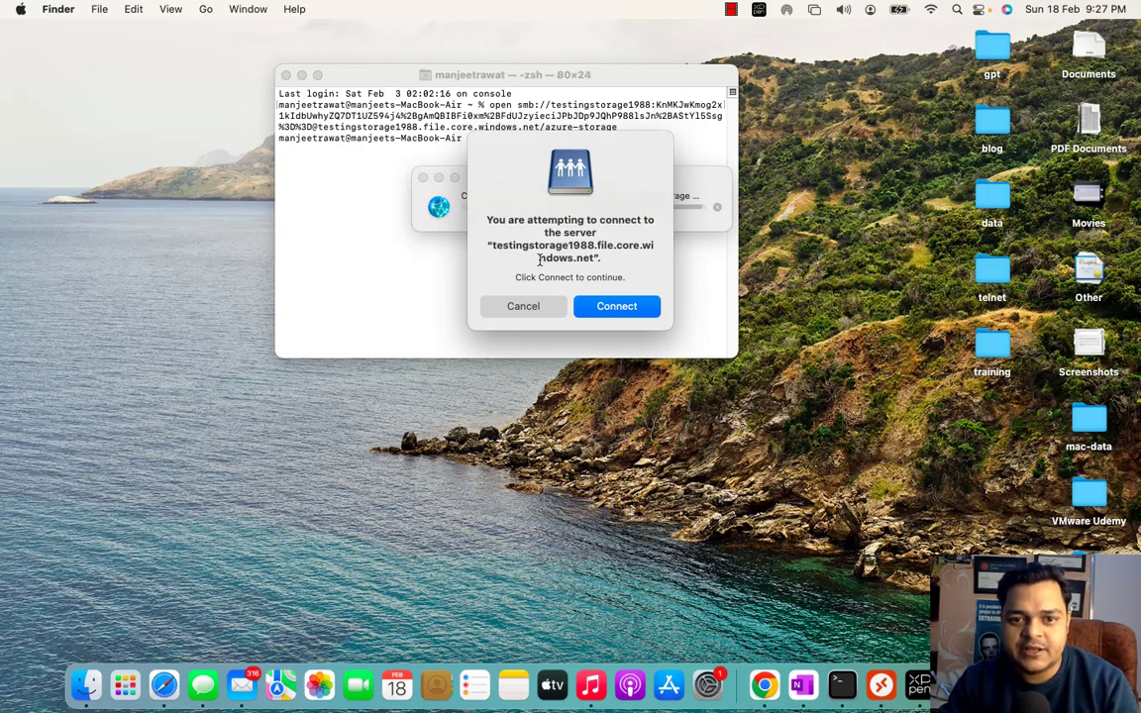
click(607, 306)
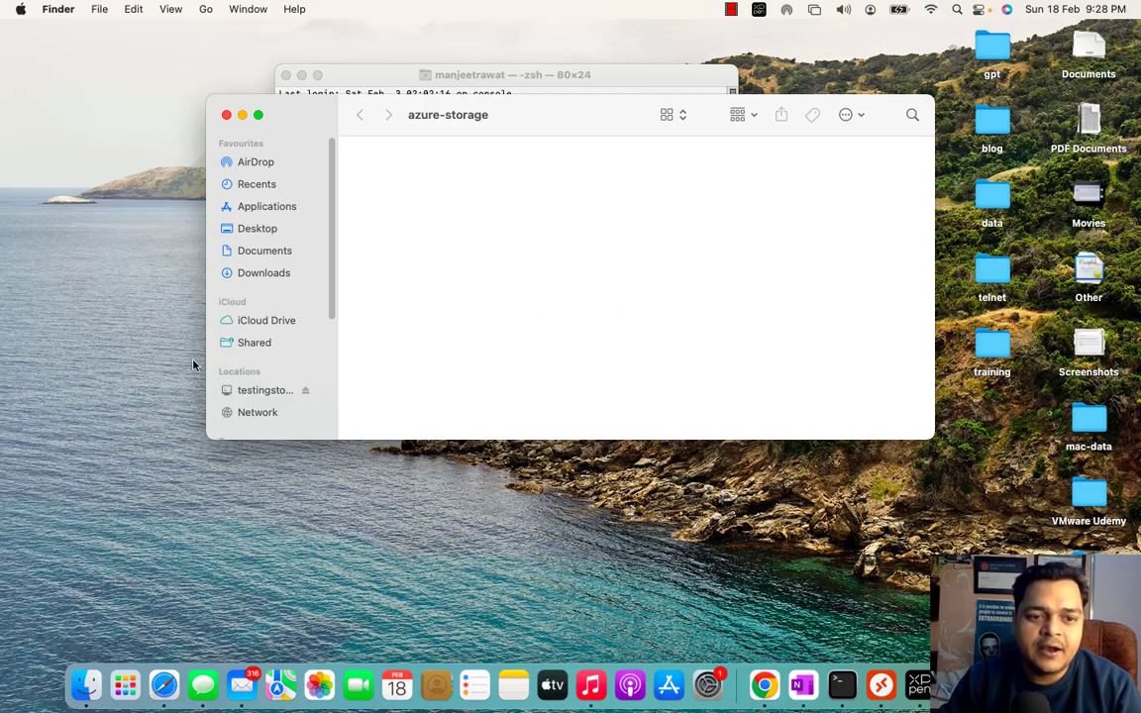
scroll(285, 349, down, 3)
click(256, 289)
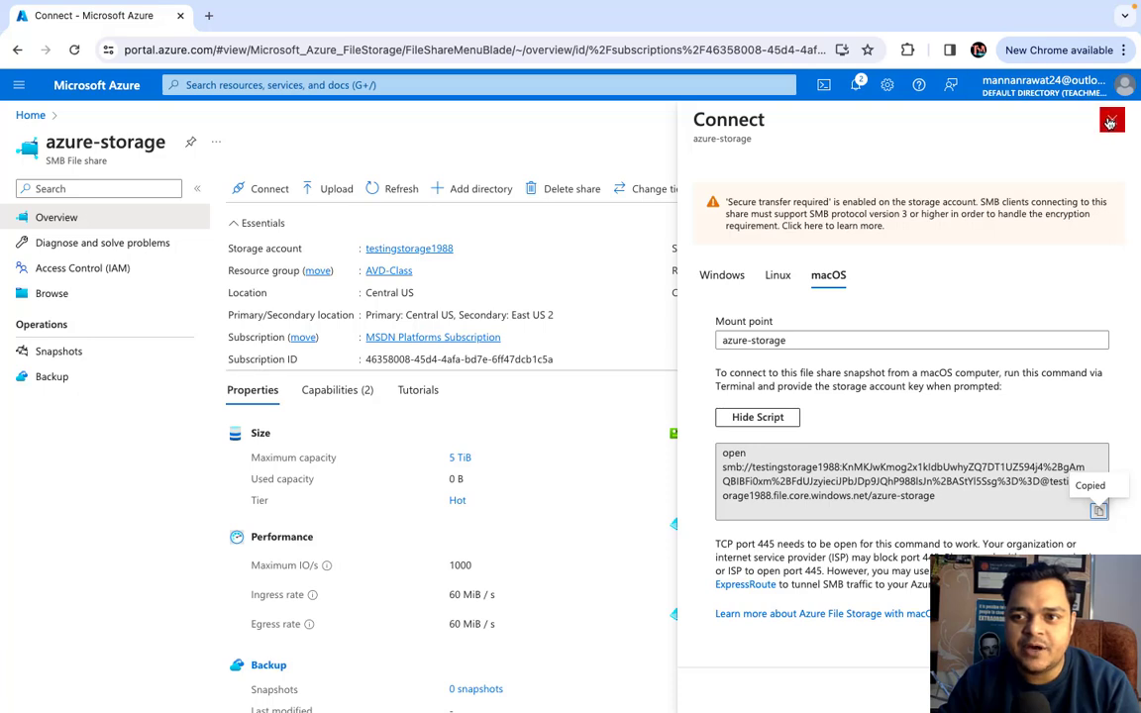
click(1110, 120)
click(30, 297)
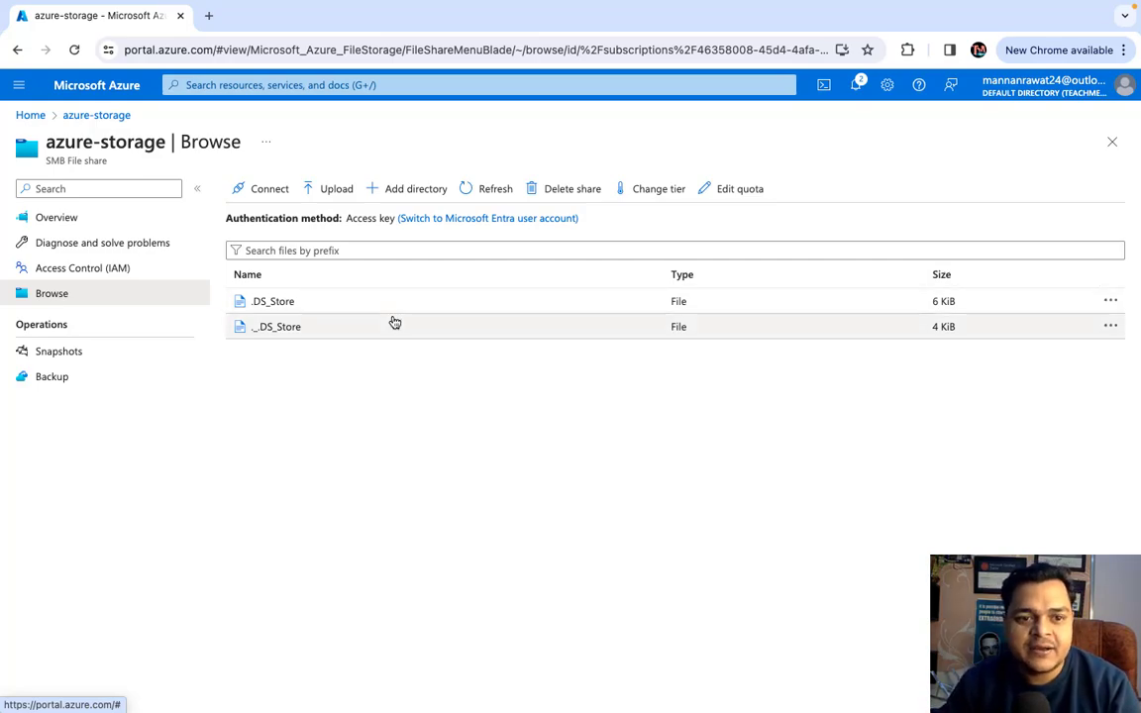
key(ctrl+Left)
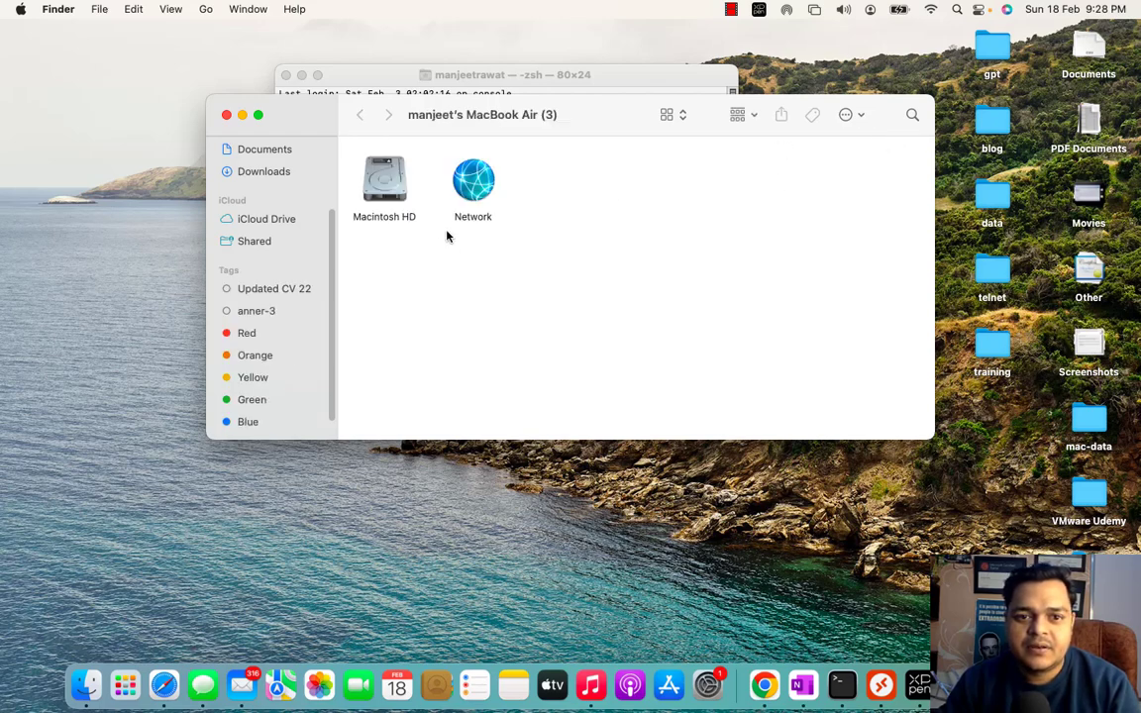
Check the Mac's Network location and the Finder sidebar for the mounted share, and close the window
double_click(467, 190)
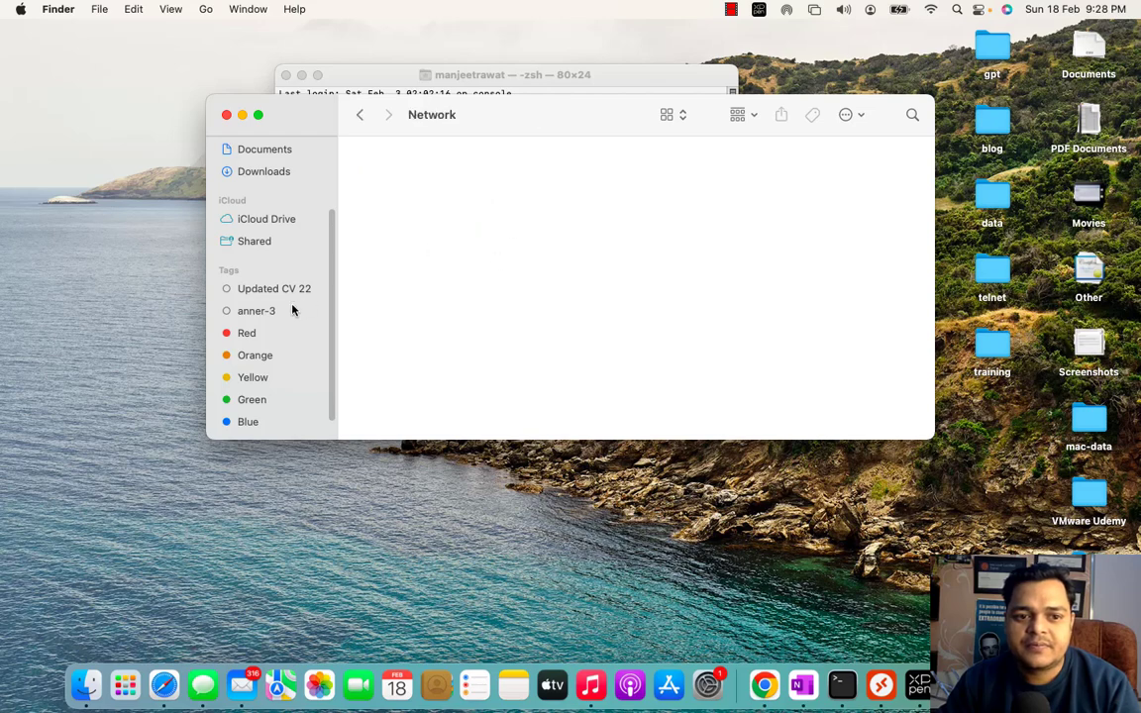
scroll(268, 354, down, 2)
scroll(265, 353, up, 5)
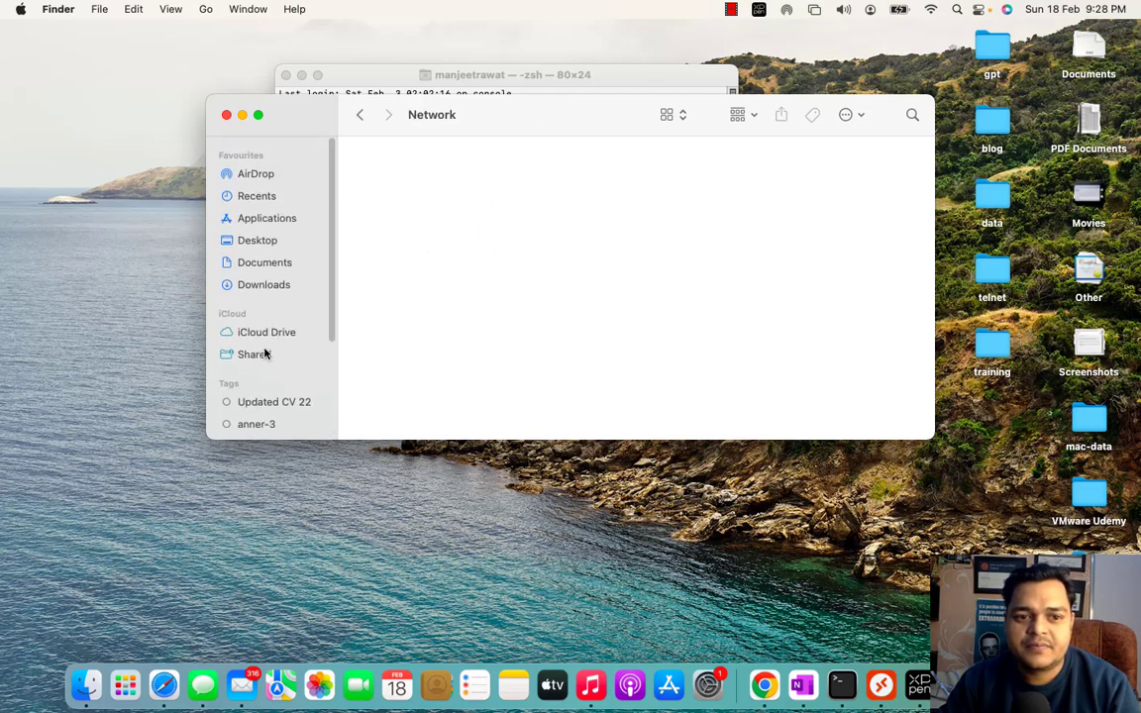
click(226, 114)
Rerun the previous mount command containing the storage account key in Terminal to open azure-storage in Finder
click(540, 174)
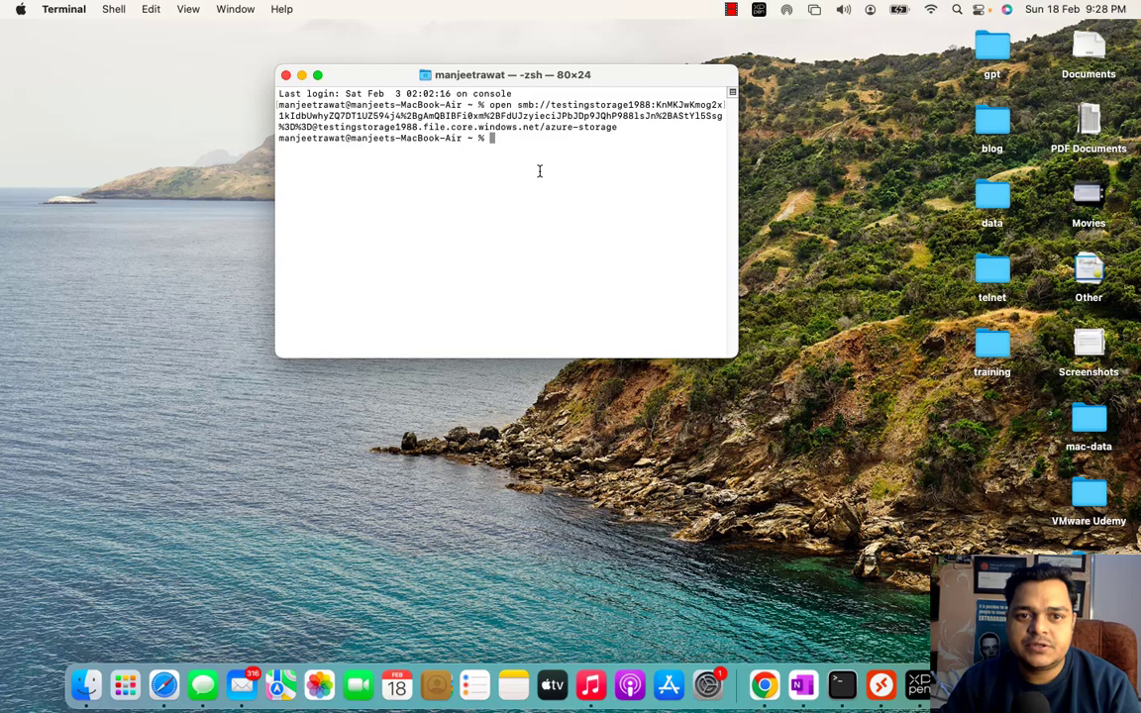
key(Up)
key(Return)
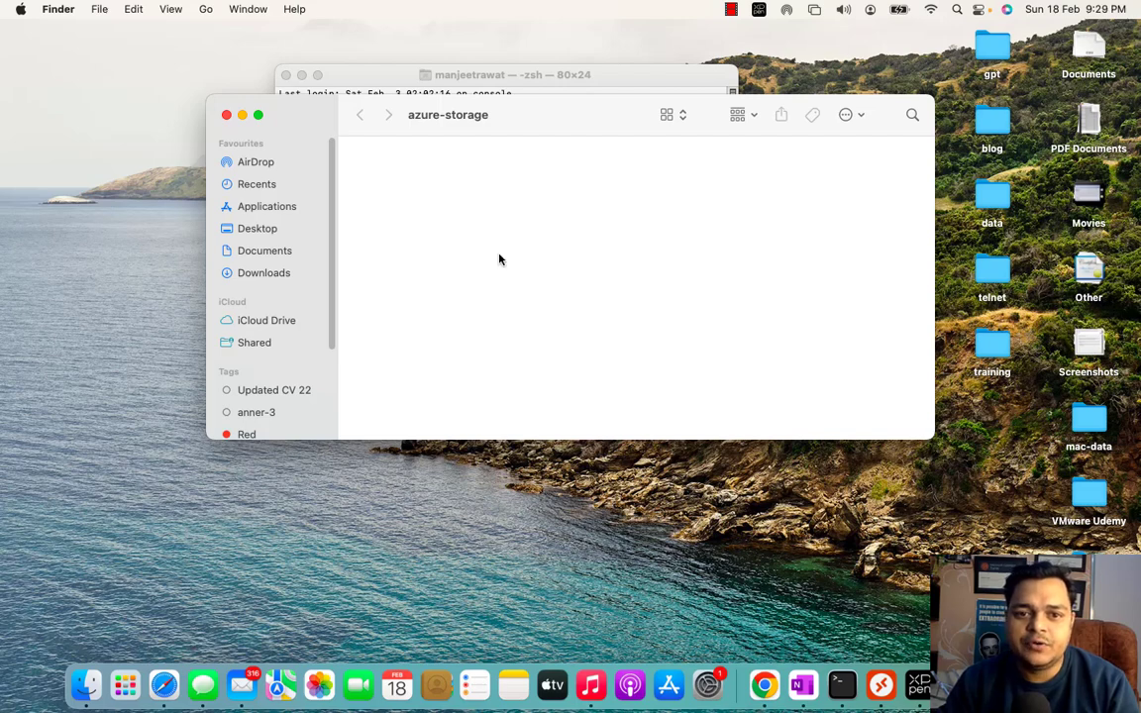
Create a new folder in the mounted azure-storage share and name it Data
right_click(499, 259)
click(534, 266)
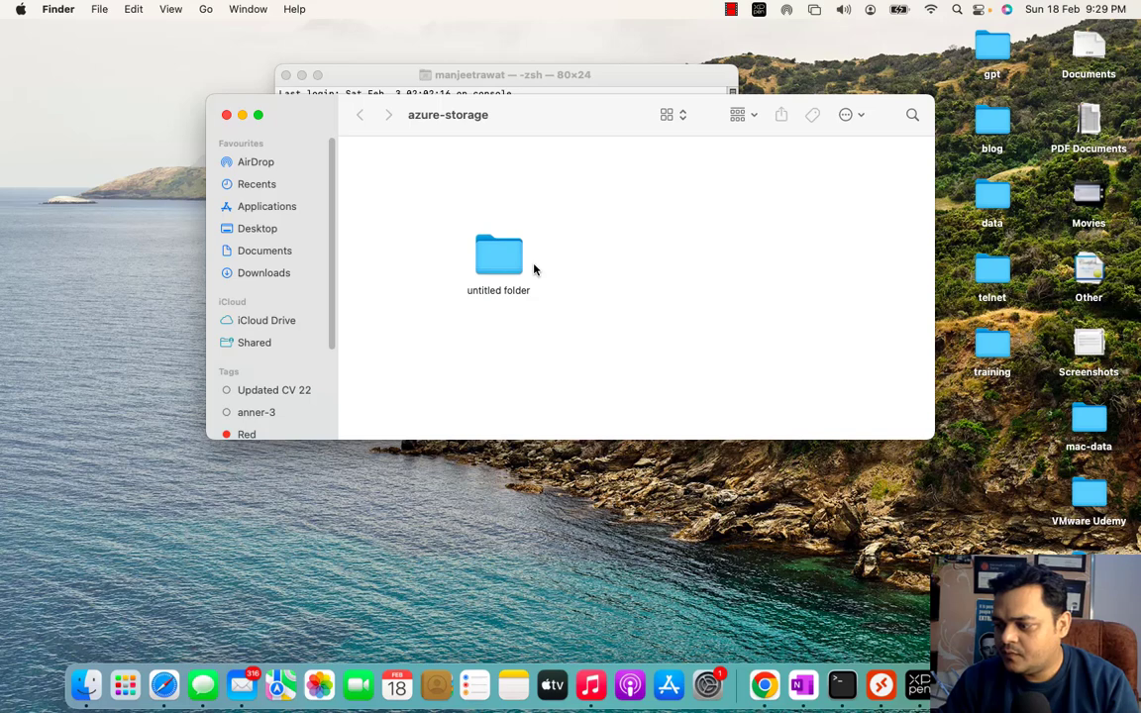
right_click(500, 299)
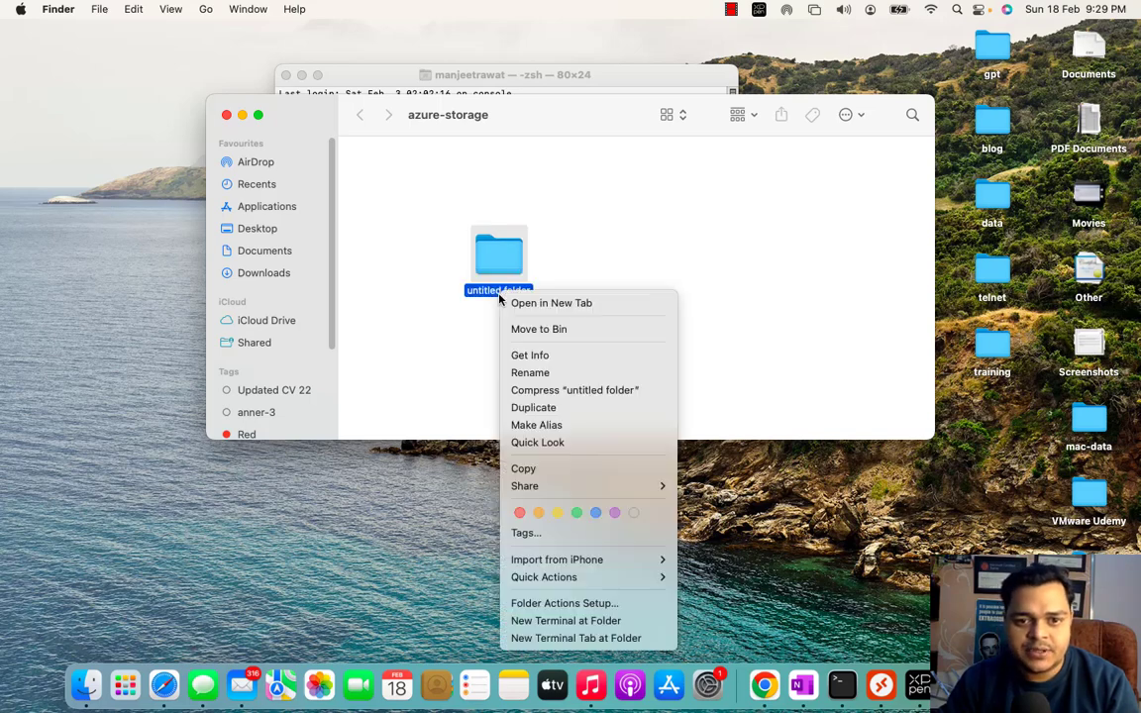
click(539, 374)
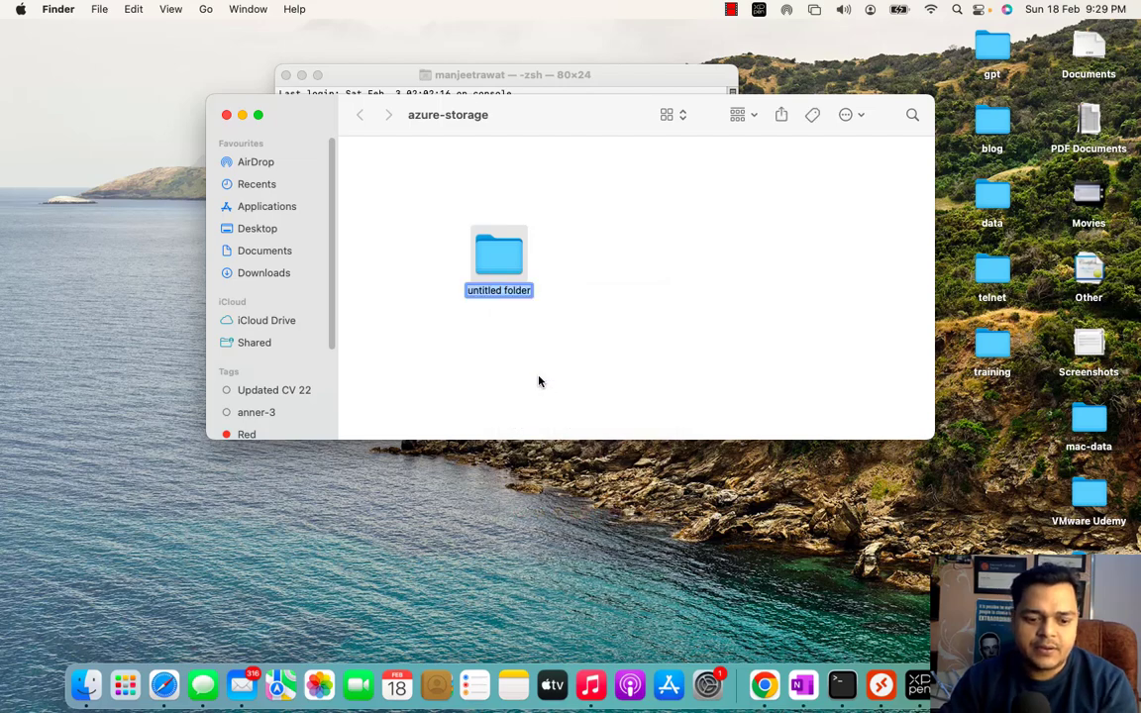
text(Data)
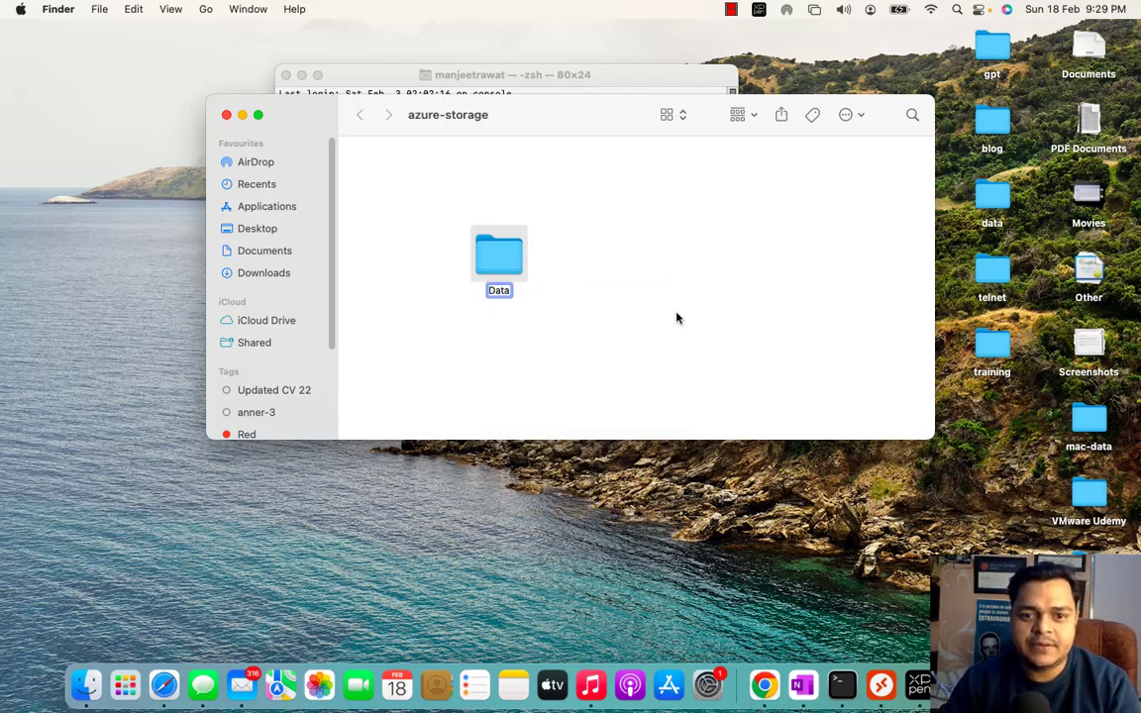
key(BackSpace)
key(BackSpace)
key(BackSpace)
key(BackSpace)
key(super+z)
key(BackSpace)
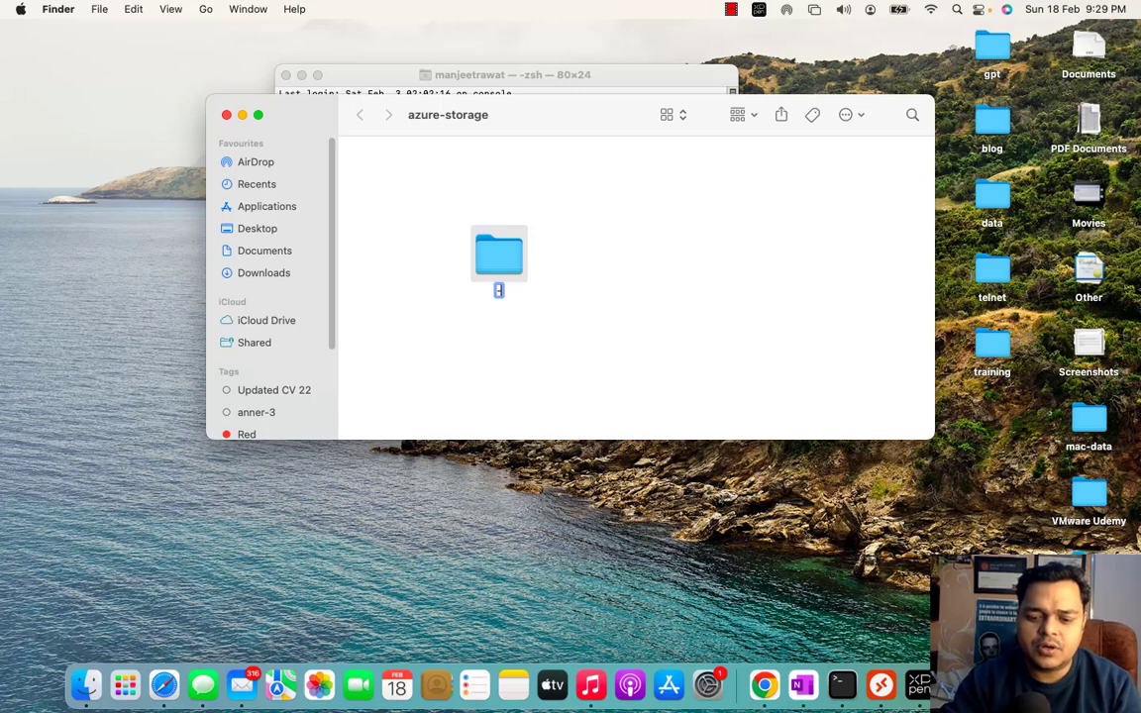
text(Local)
click(716, 304)
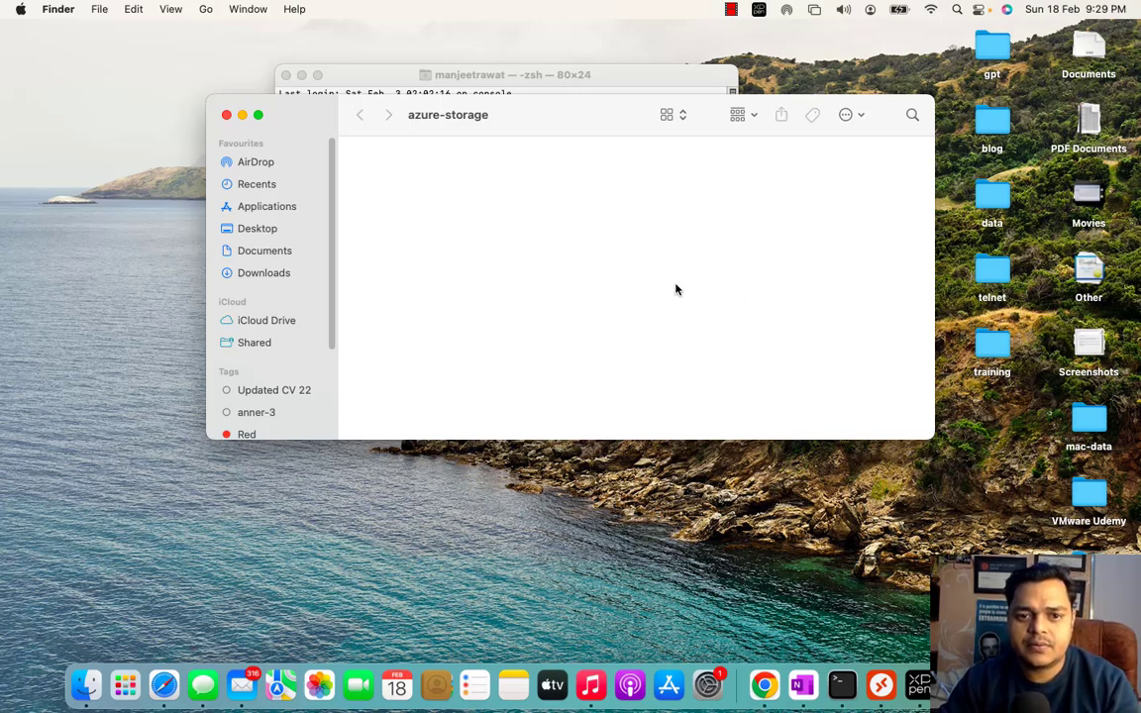
Add two more new folders to the azure-storage share, leaving their default names
right_click(567, 276)
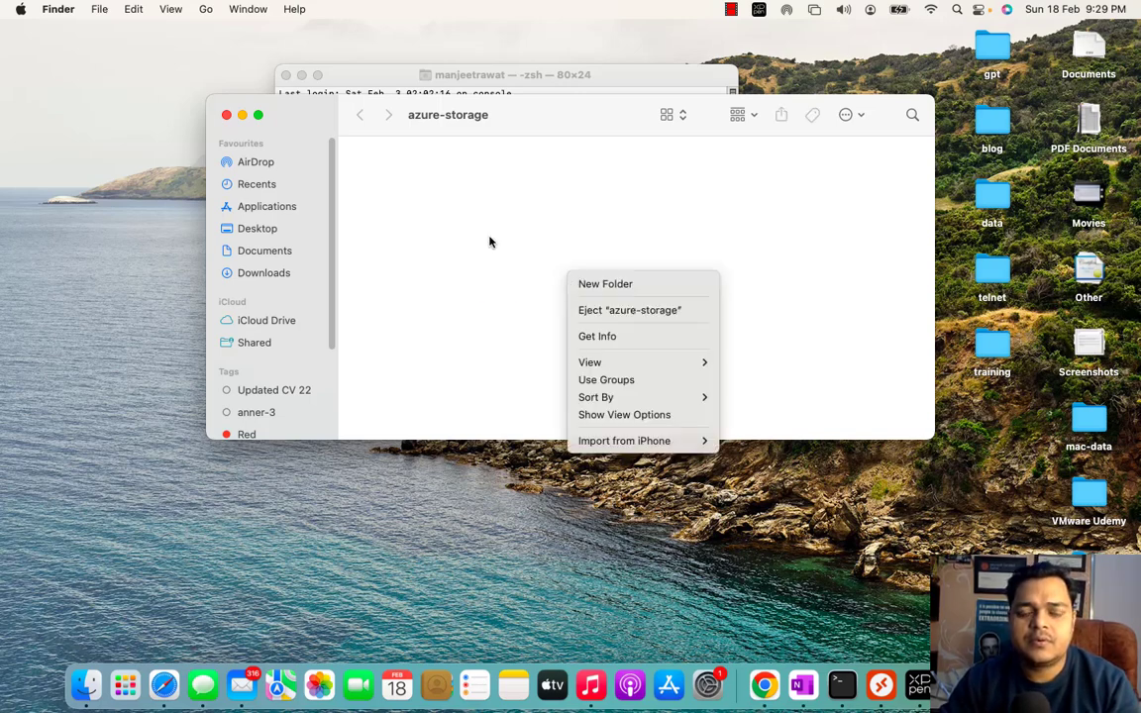
click(602, 293)
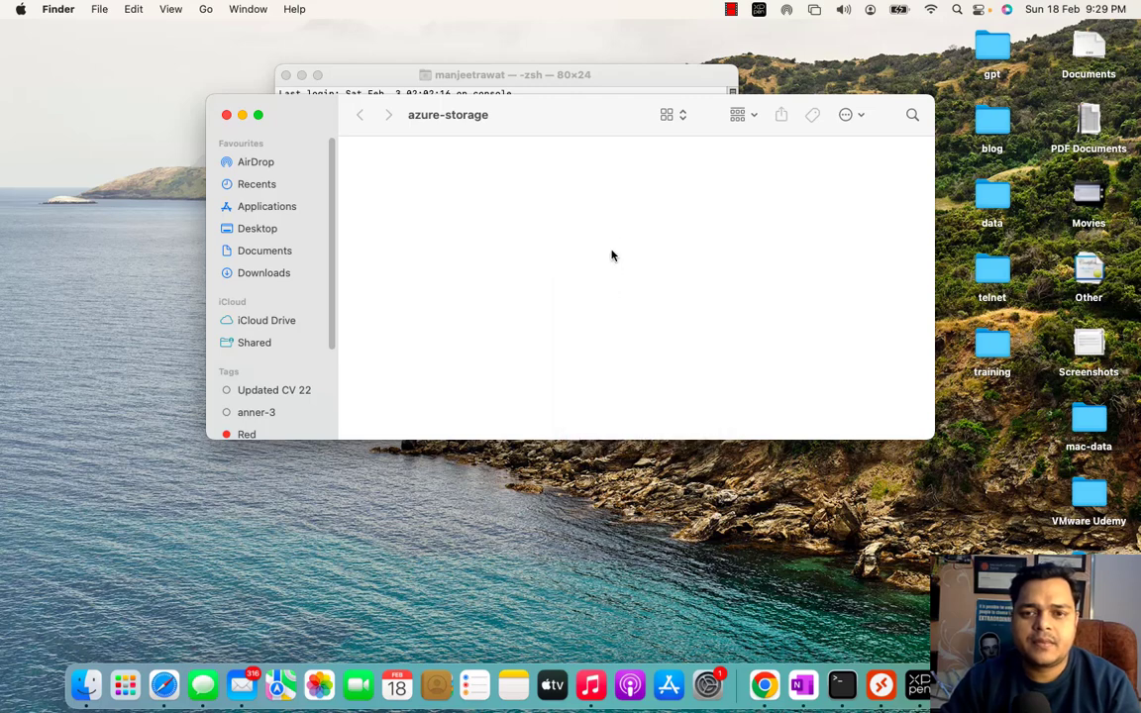
right_click(455, 205)
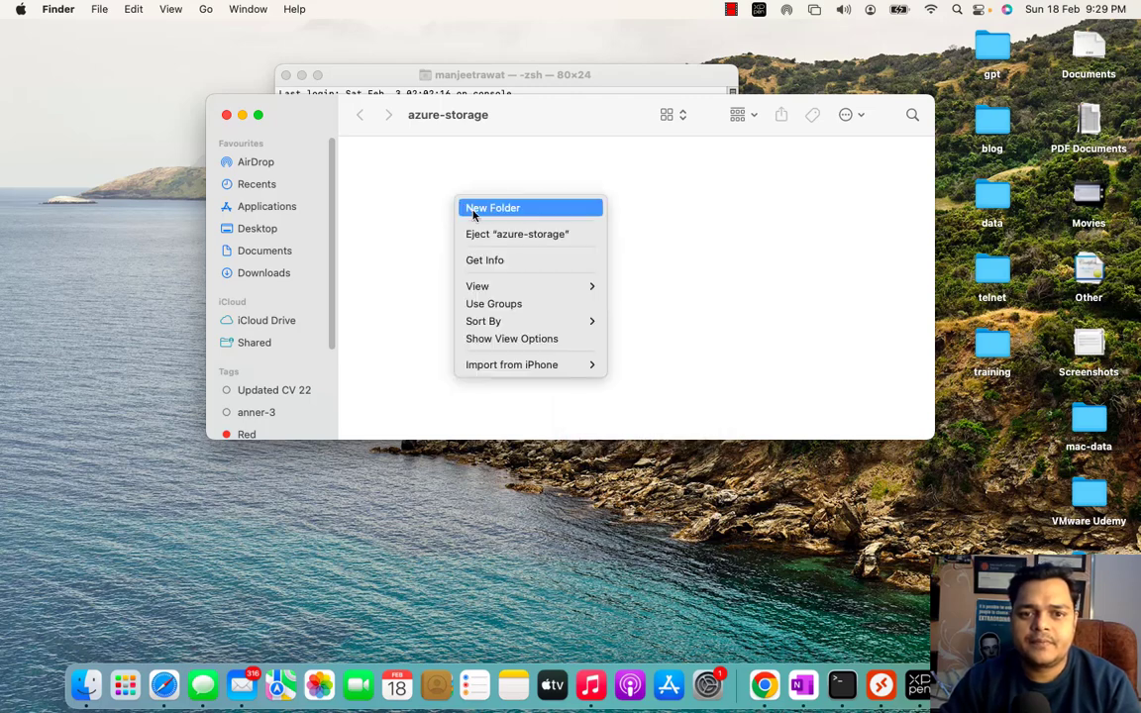
click(461, 209)
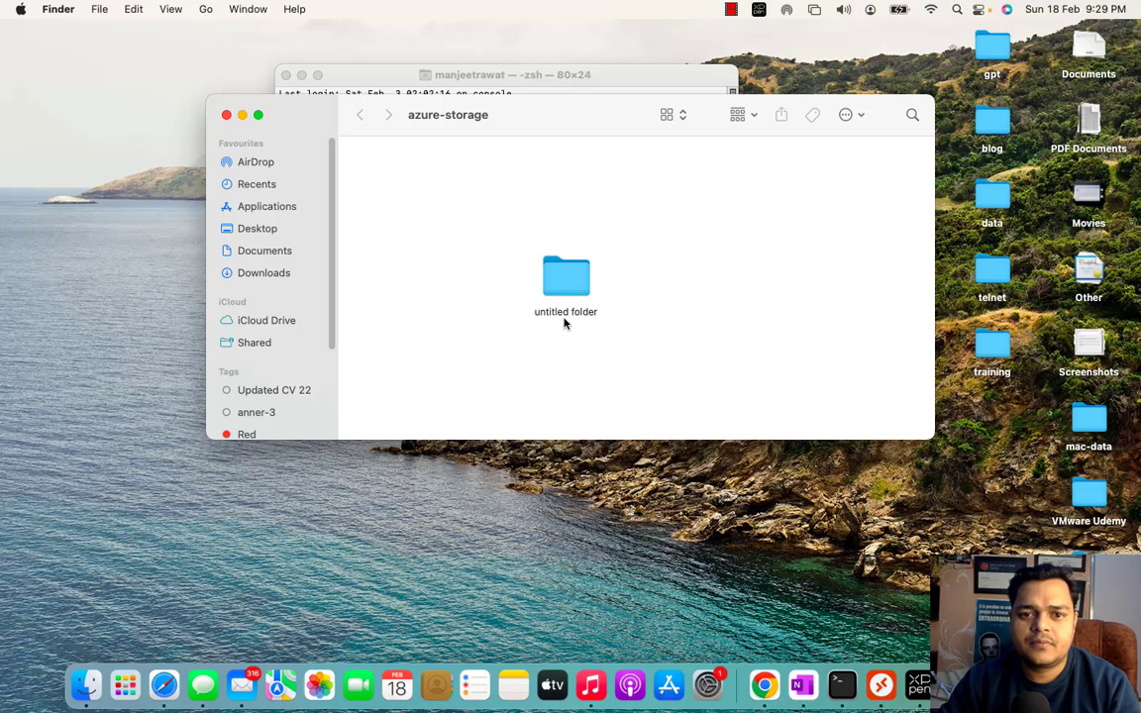
Try to rename the first untitled folder in azure-storage as data
click(561, 313)
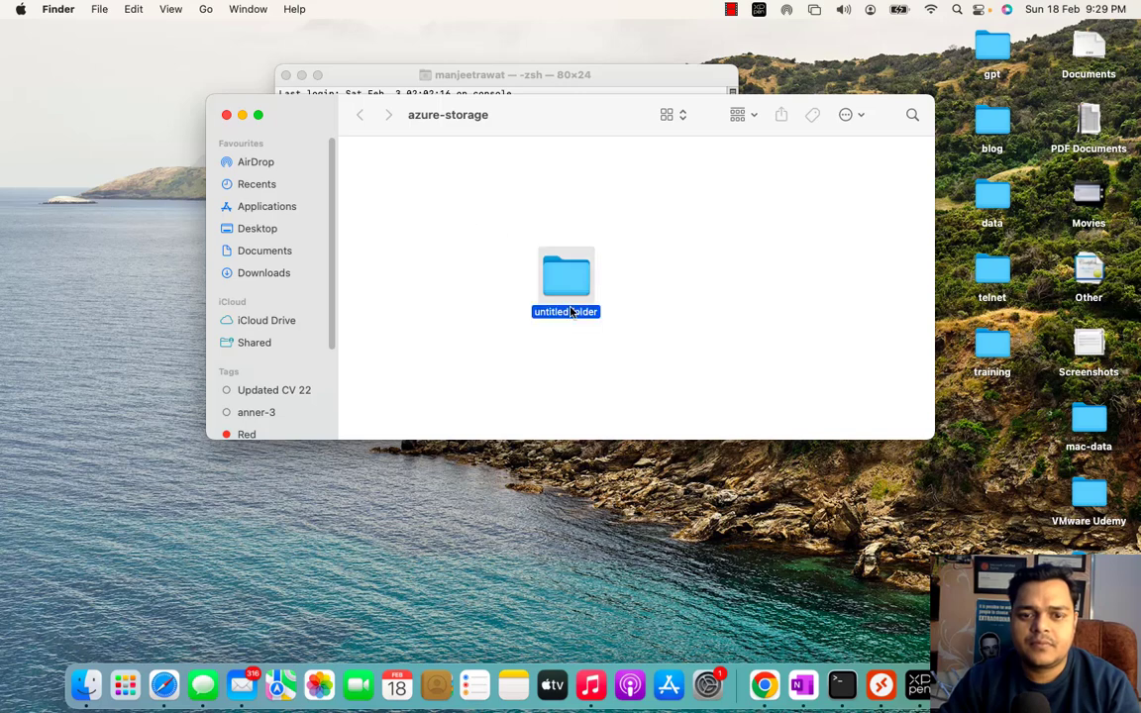
right_click(570, 312)
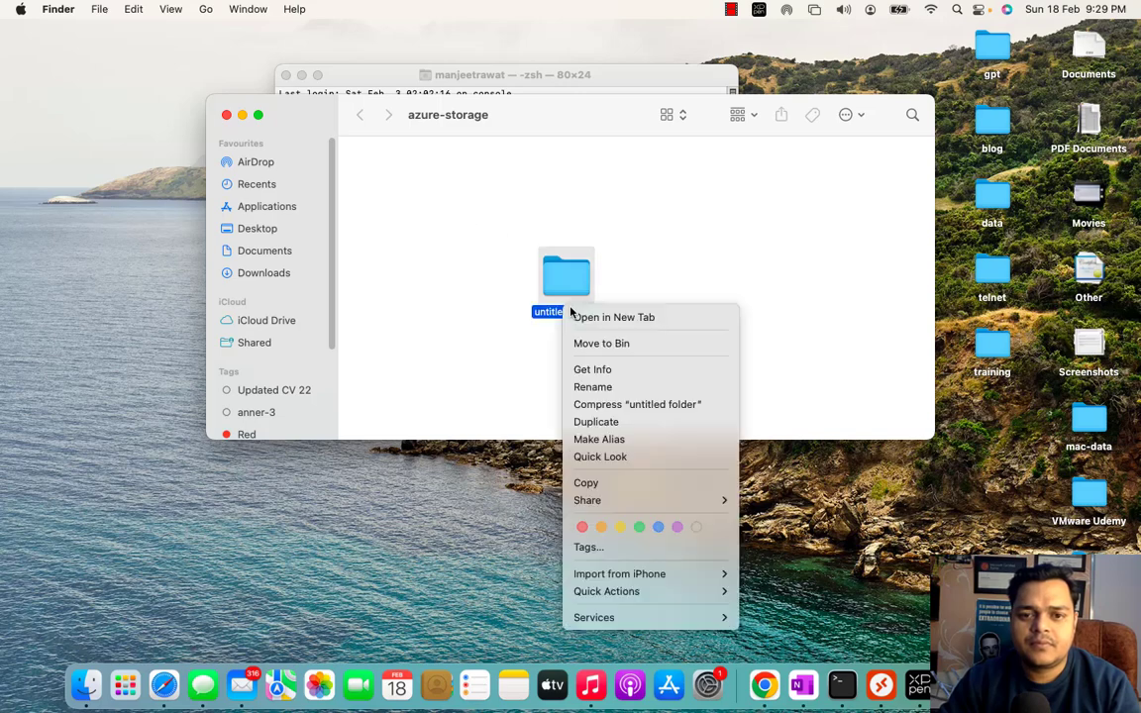
click(589, 387)
text(dada)
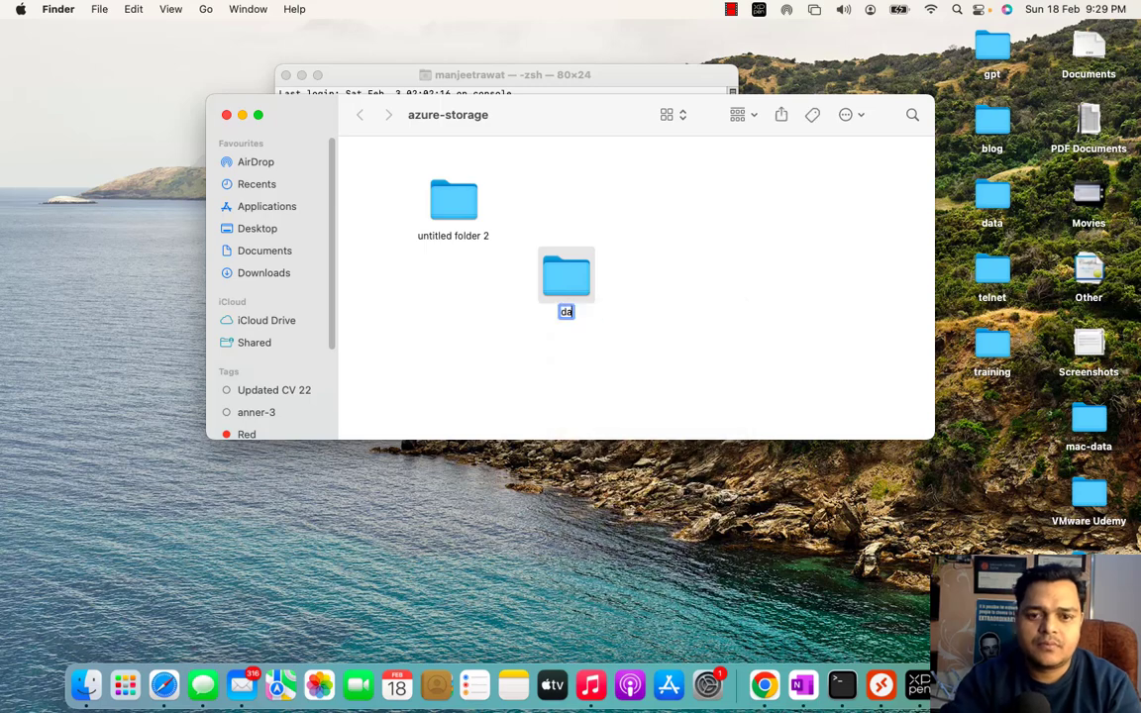
key(BackSpace)
key(BackSpace)
text(ta)
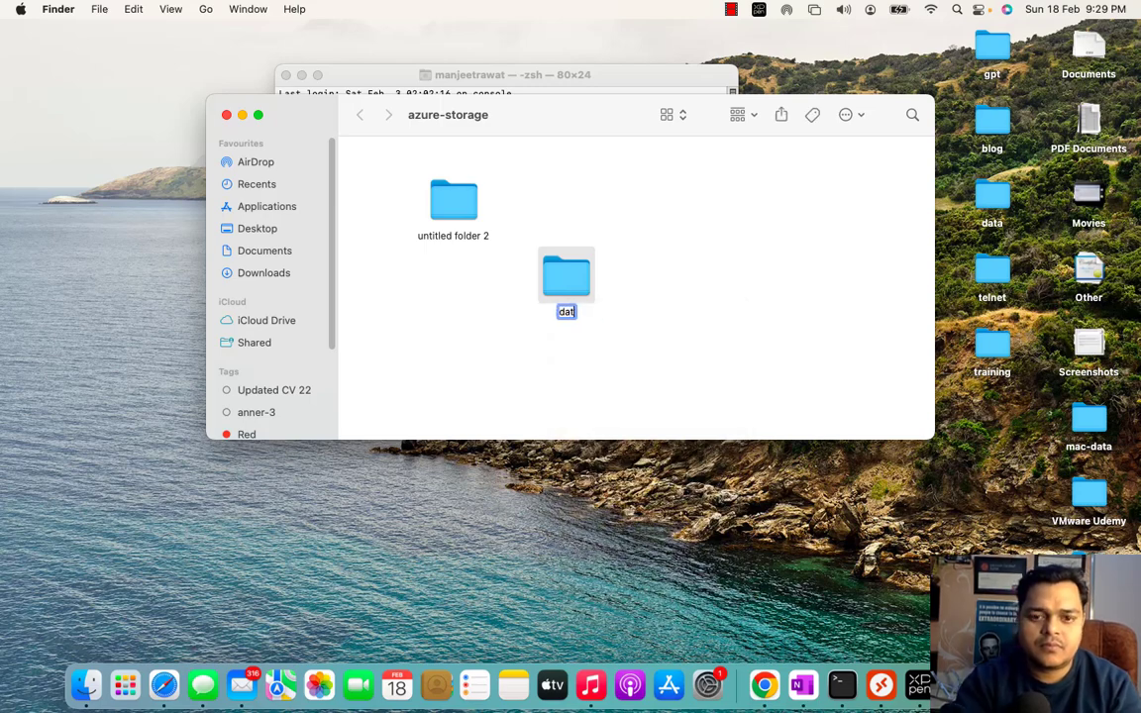
key(Return)
Refresh the azure-storage file list in the Azure portal, and dismiss the duplicate-name warning in Finder
key(ctrl+Right)
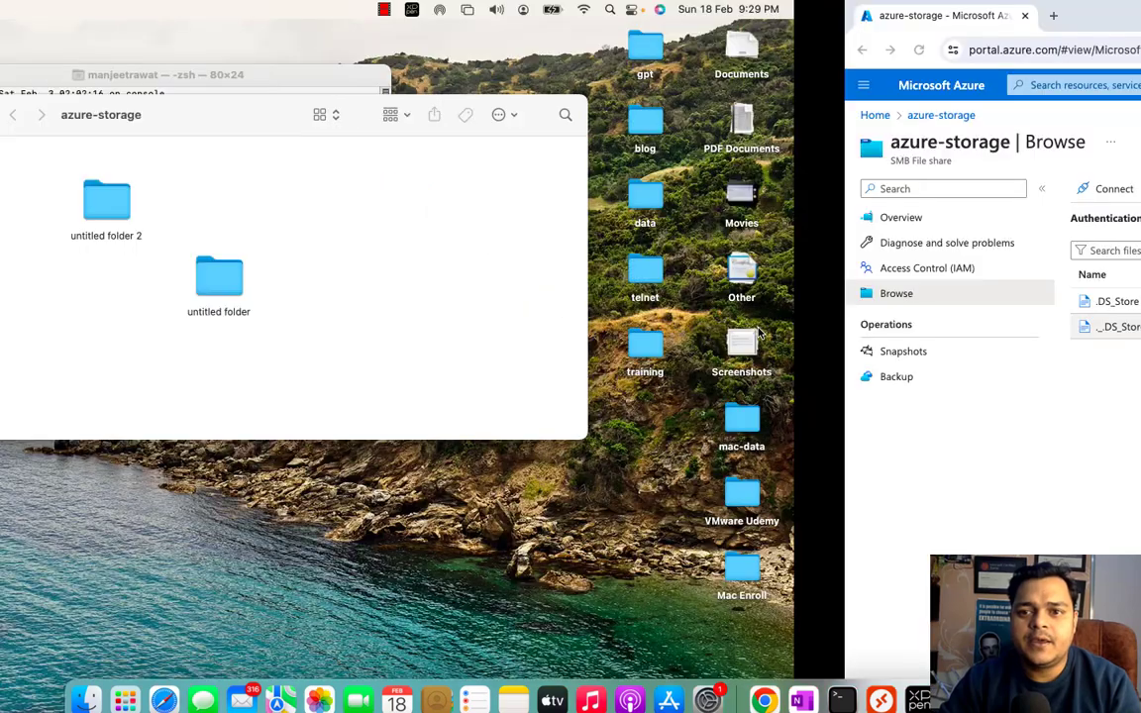
click(495, 188)
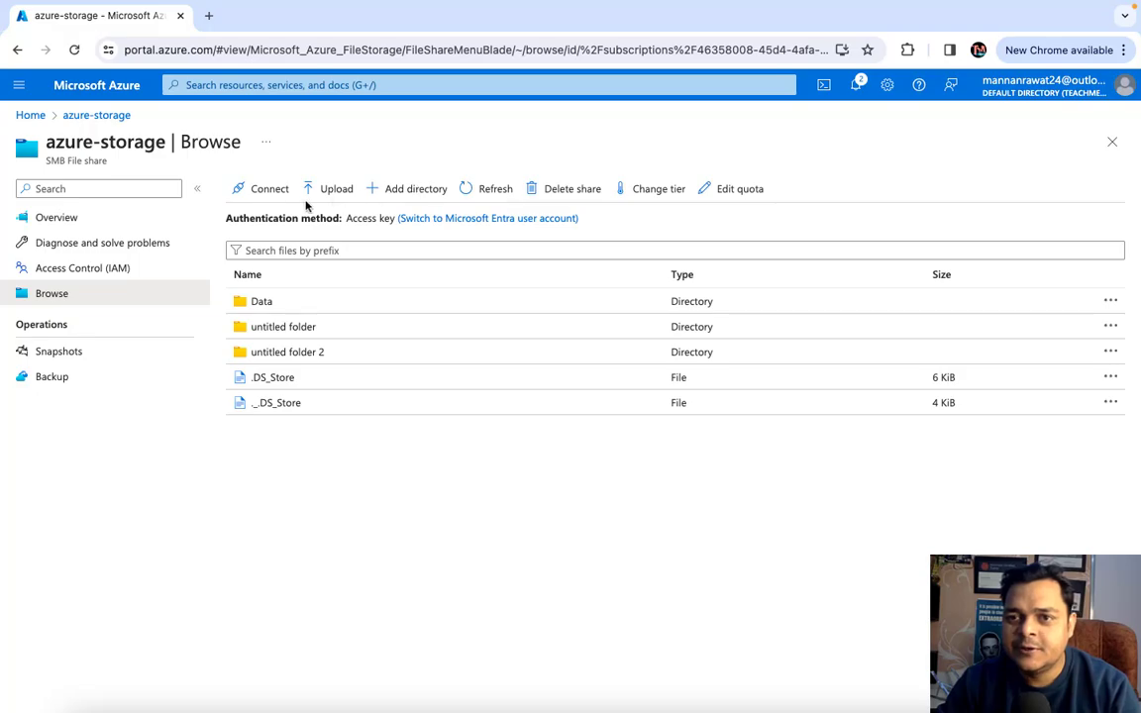
key(ctrl+Left)
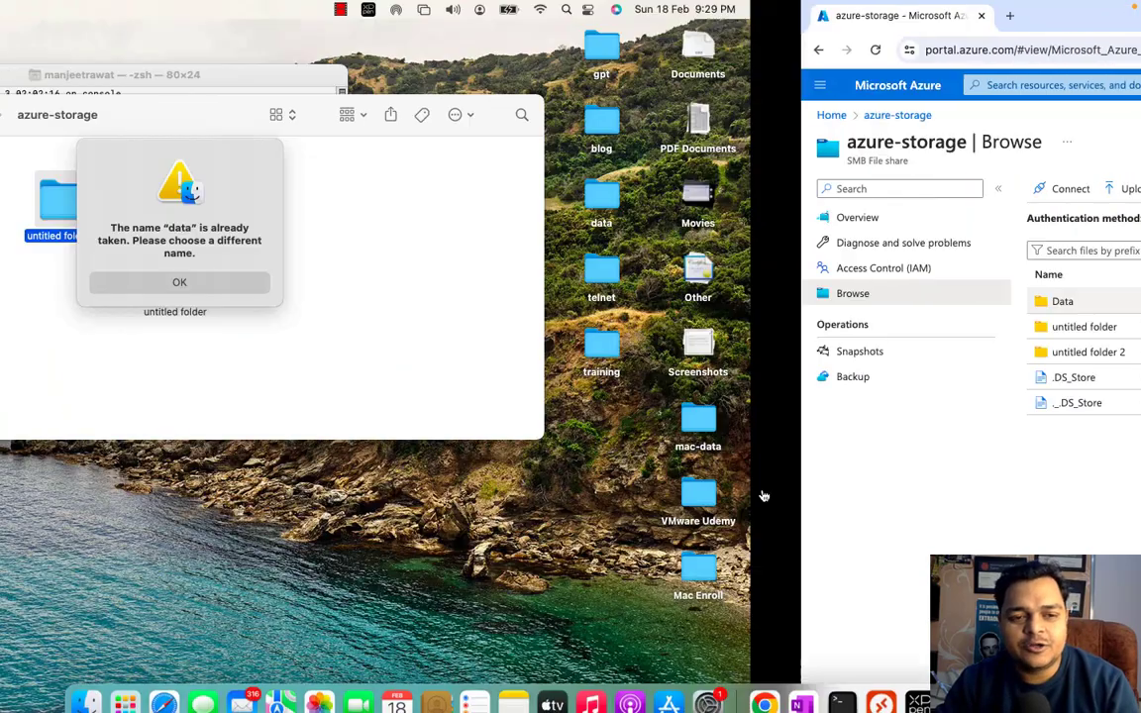
key(Return)
In the Azure portal, show and copy the azure-storage Windows connection script with drive letter Z and storage account key authentication
key(ctrl+Right)
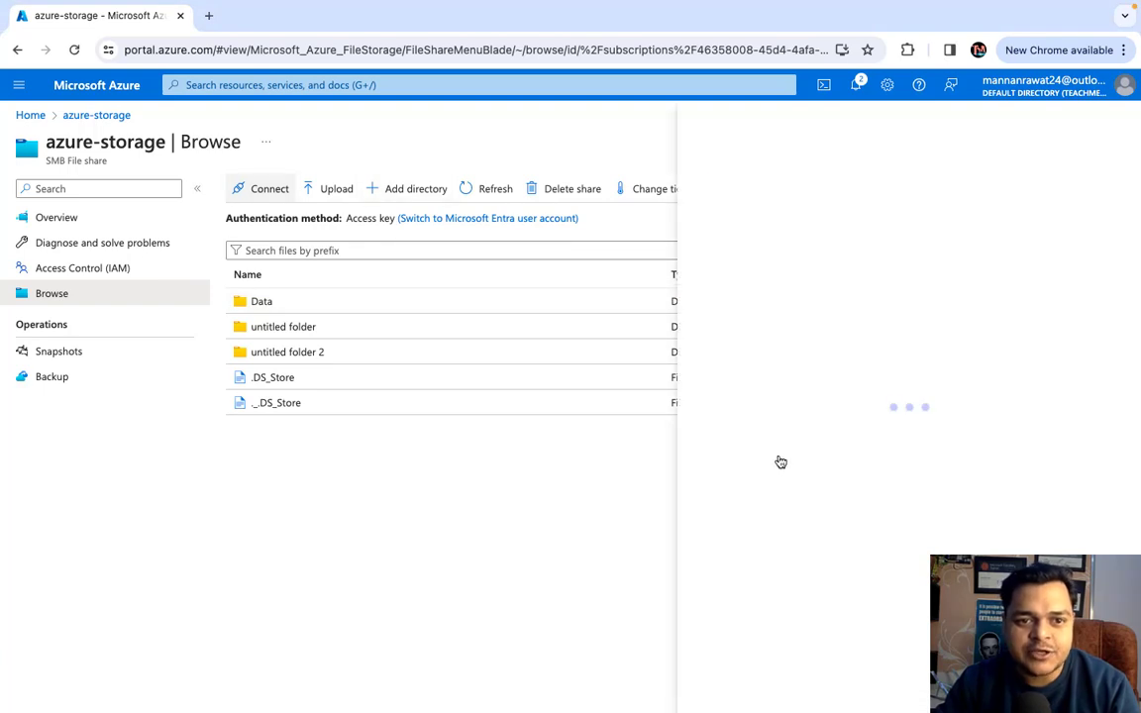
scroll(758, 469, down, 2)
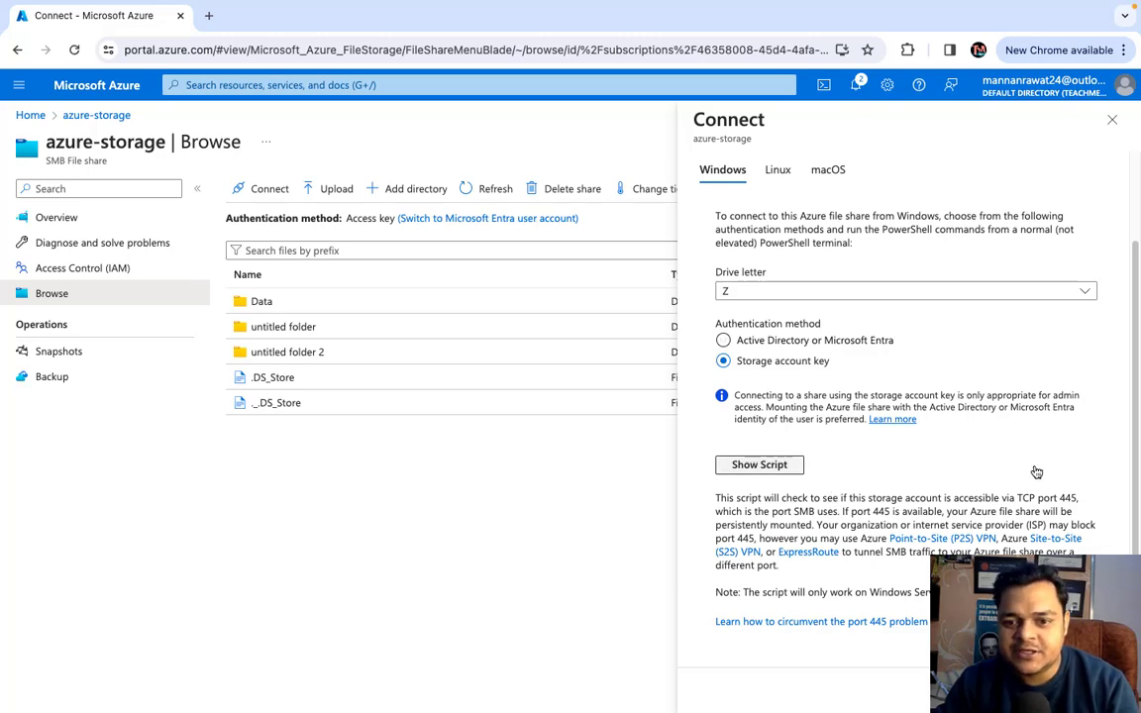
scroll(932, 467, down, 3)
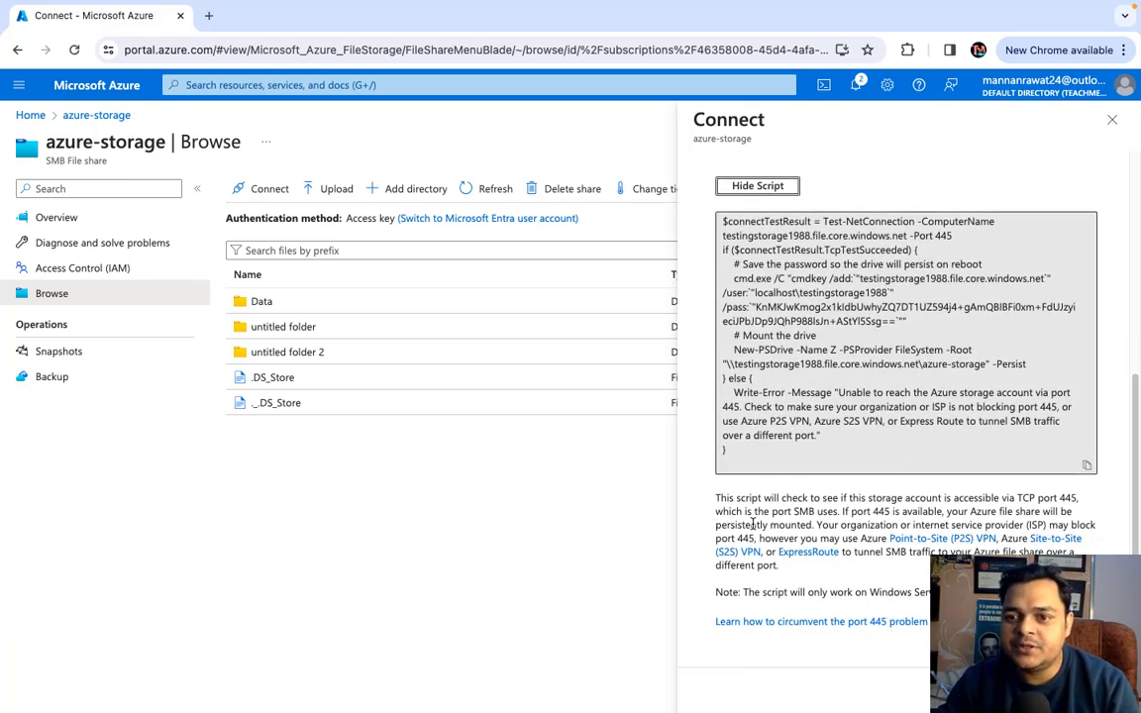
click(1086, 464)
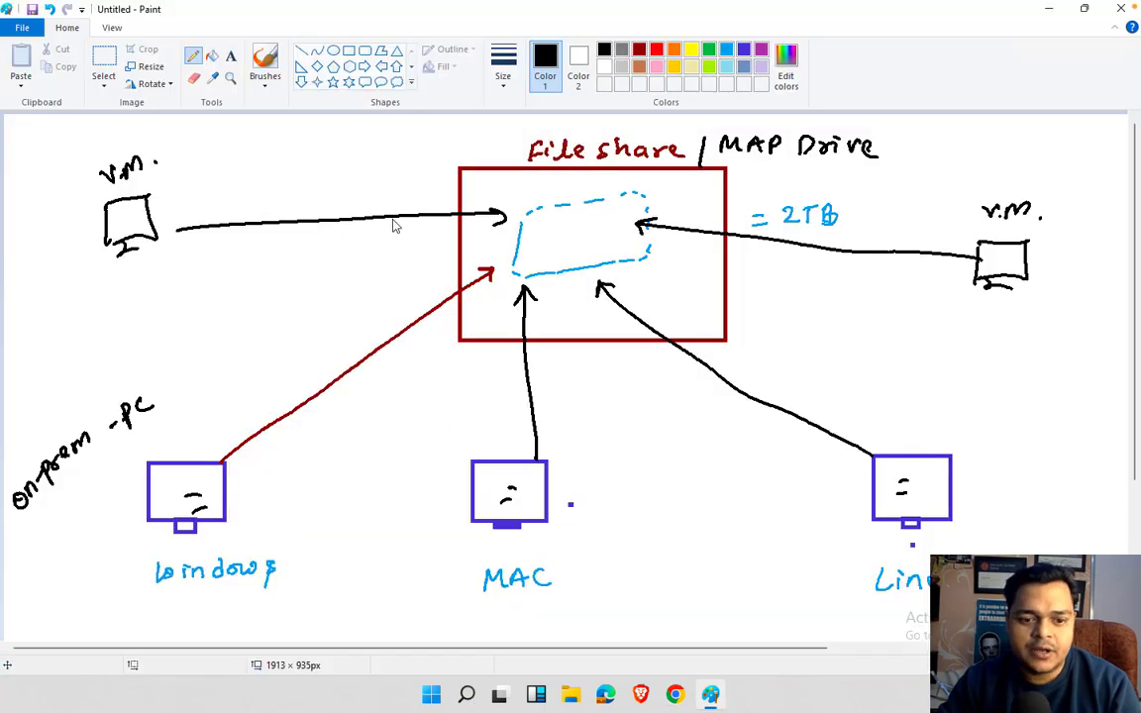
Switch to the Windows PC, paste and run the copied script containing the storage account key in Windows PowerShell, and close the console
key(super+s)
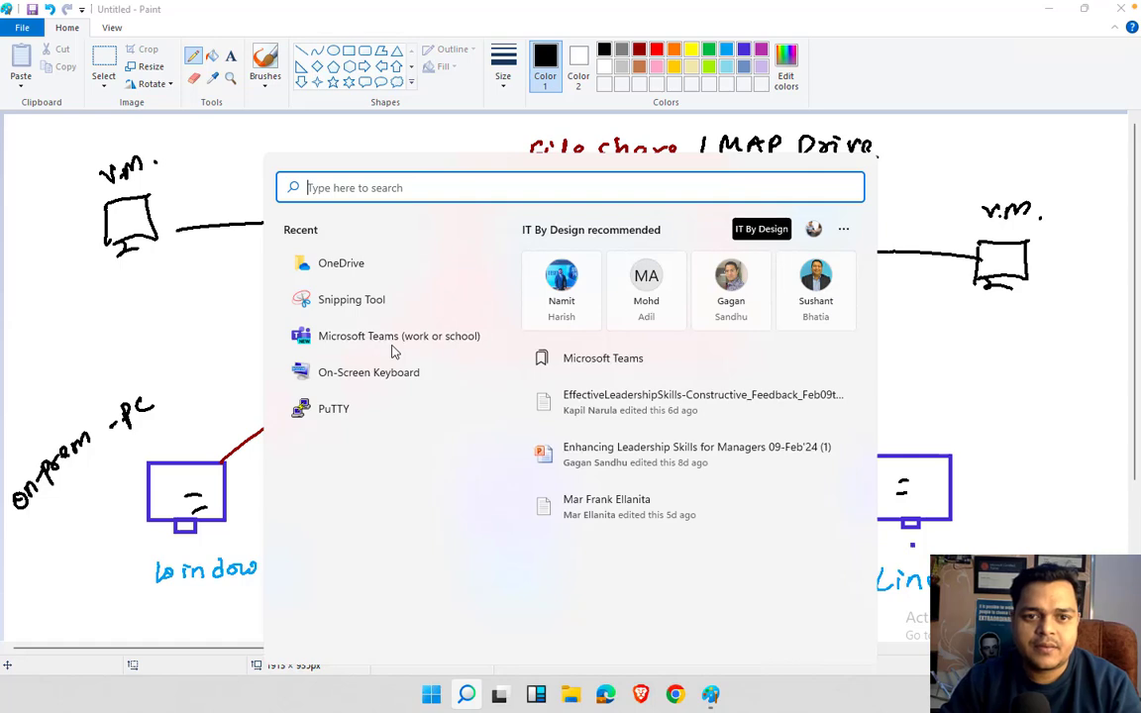
text(po)
key(Down)
key(Down)
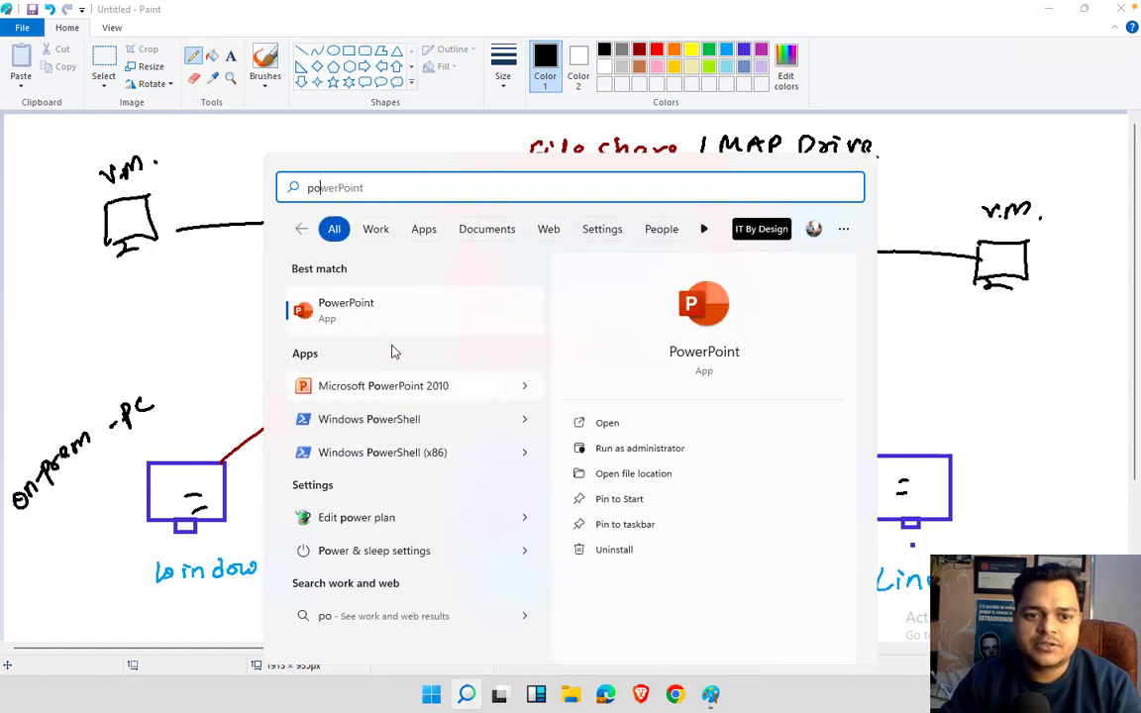
key(Return)
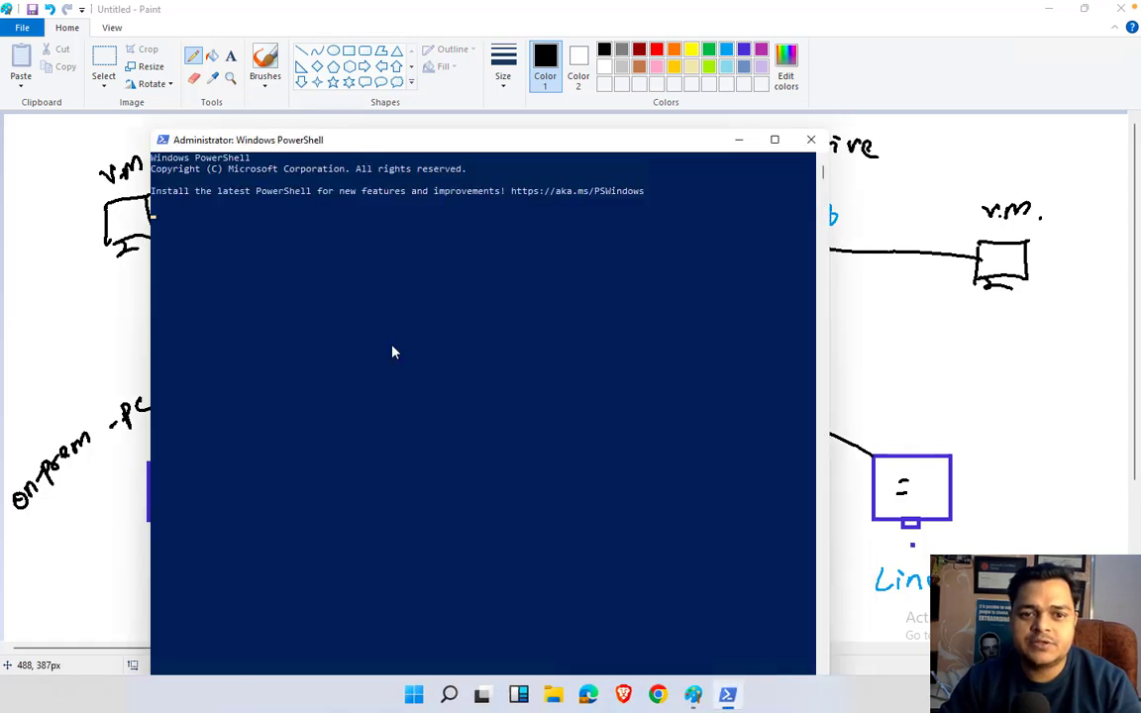
key(ctrl+v)
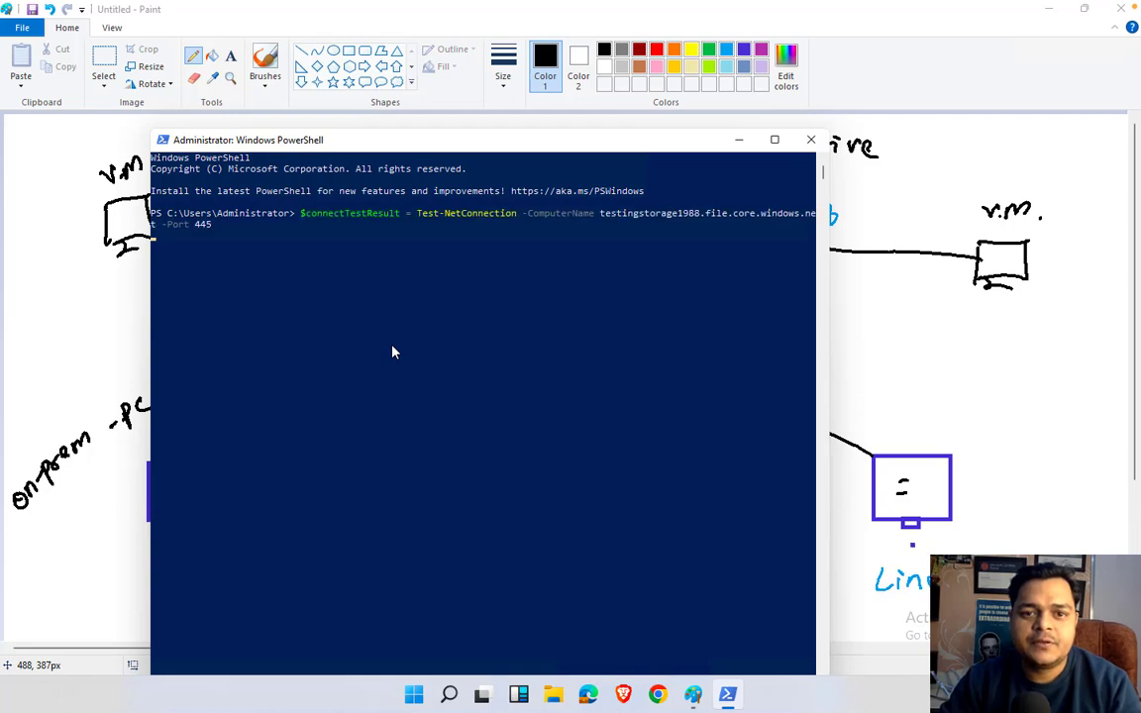
key(Return)
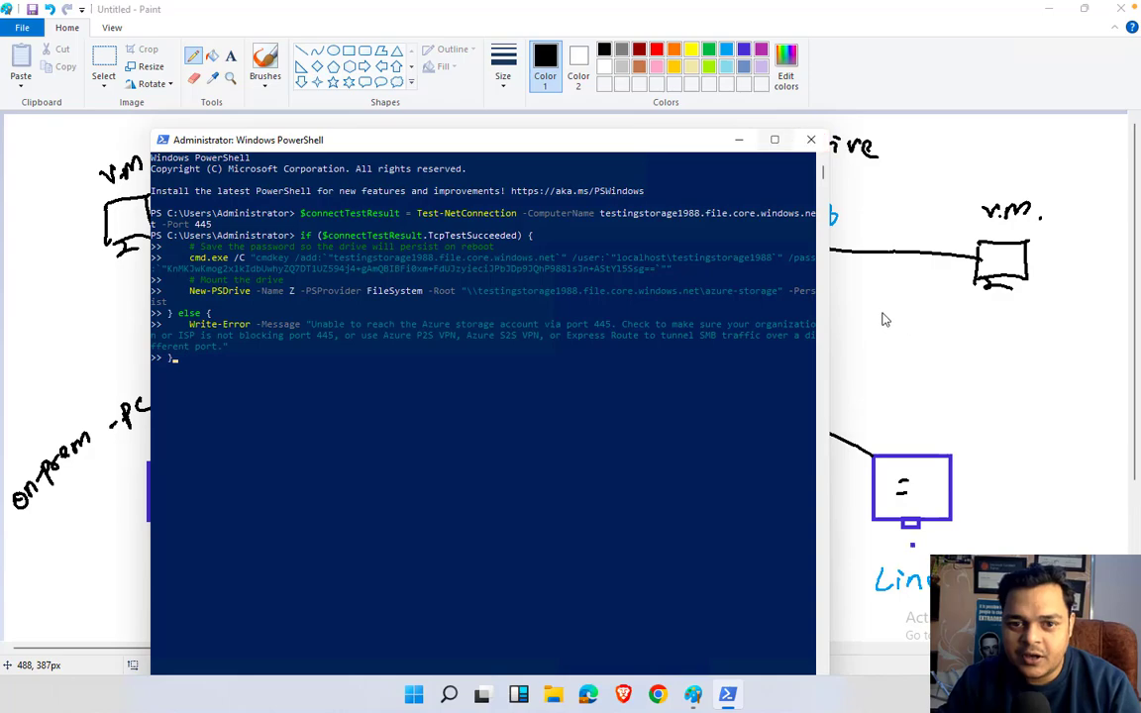
key(super+Up)
key(alt+F4)
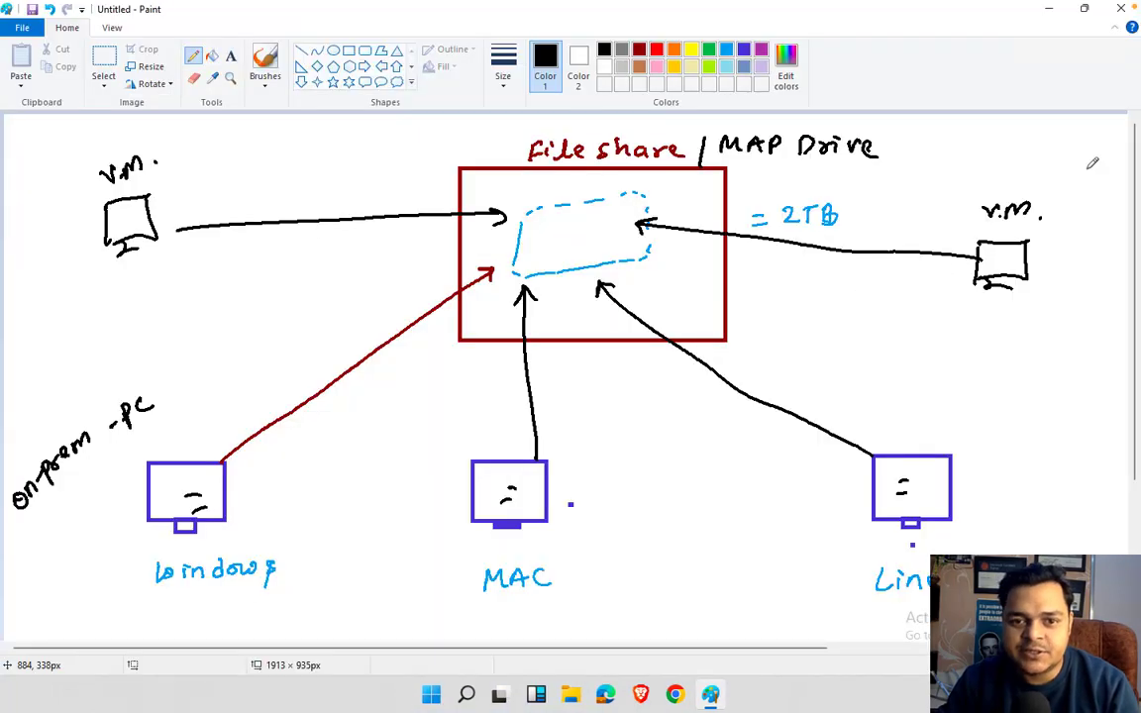
Switch to the Azure portal to check the folders listed in azure-storage, and return to the Windows PC
key(ctrl+Left)
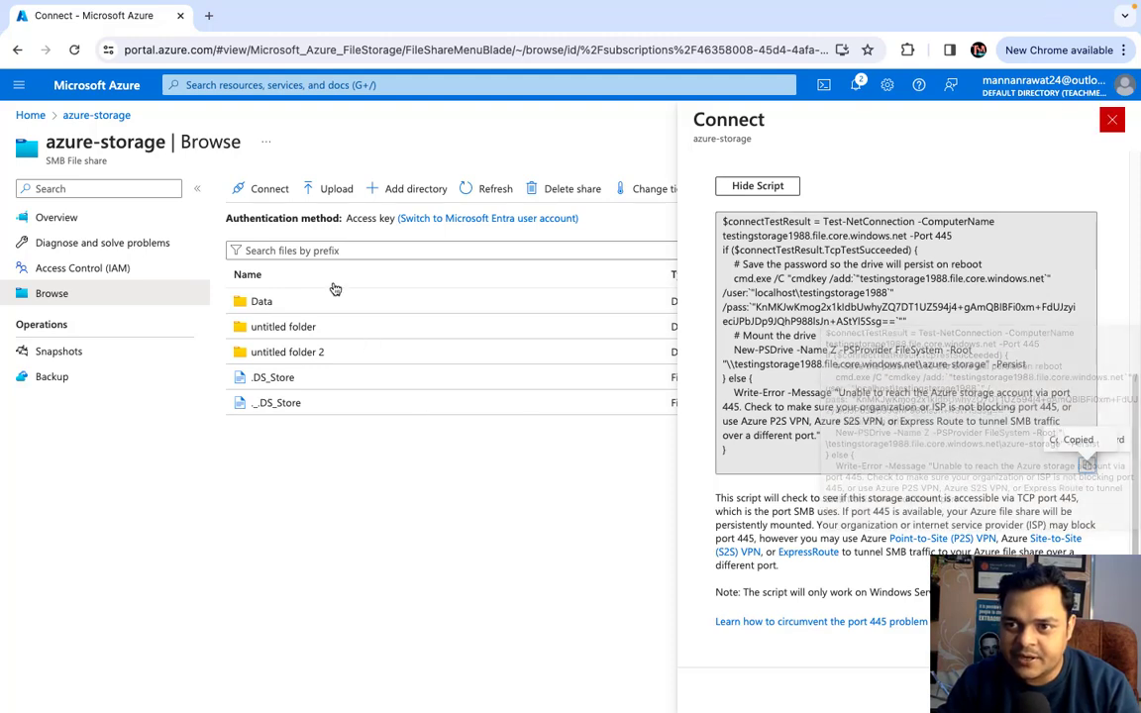
click(473, 650)
key(super+ctrl+Right)
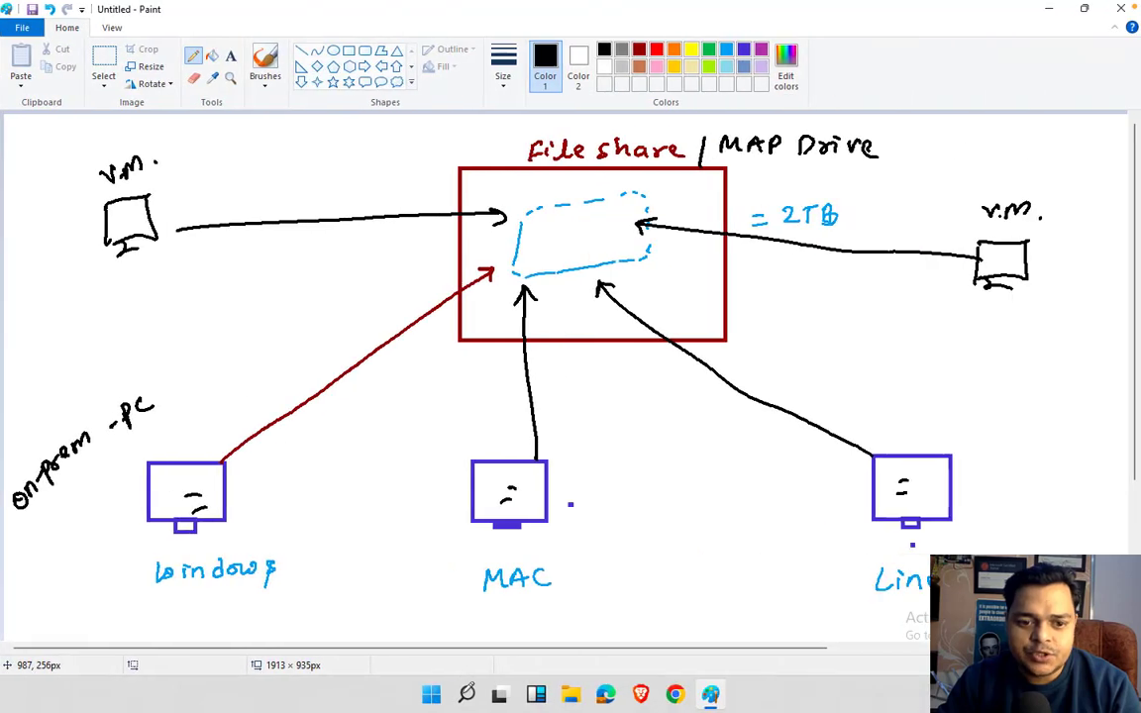
Show the Windows desktop and open Microsoft Azure Storage Explorer
key(super+d)
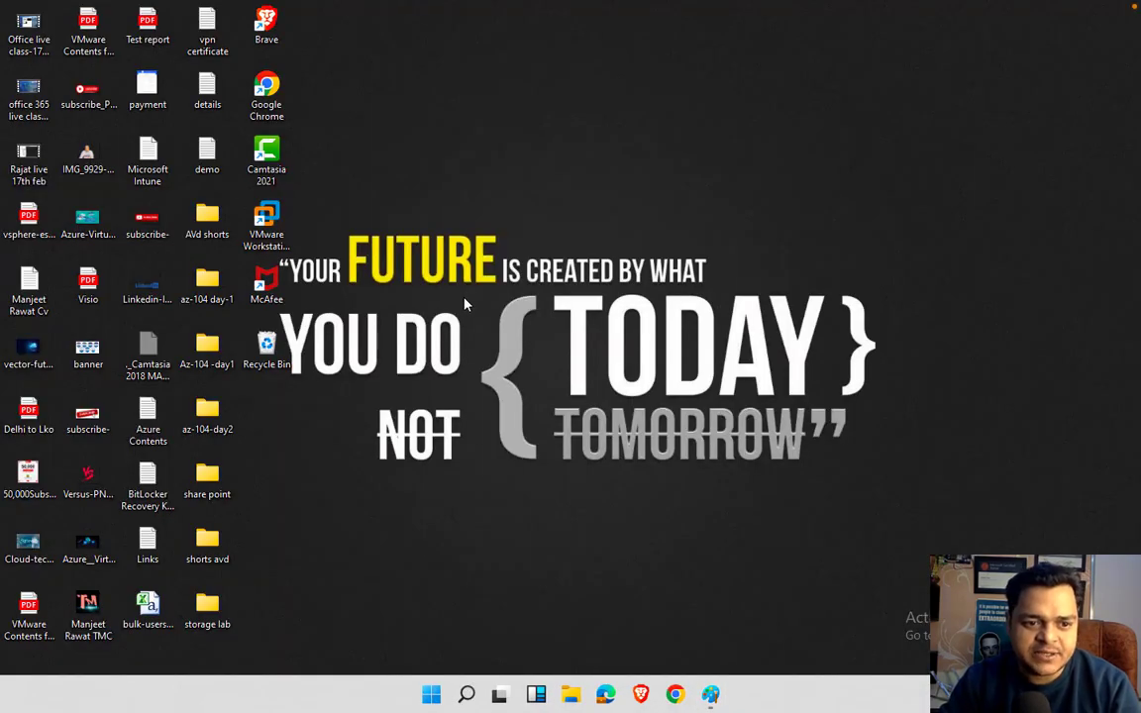
key(super)
text(a)
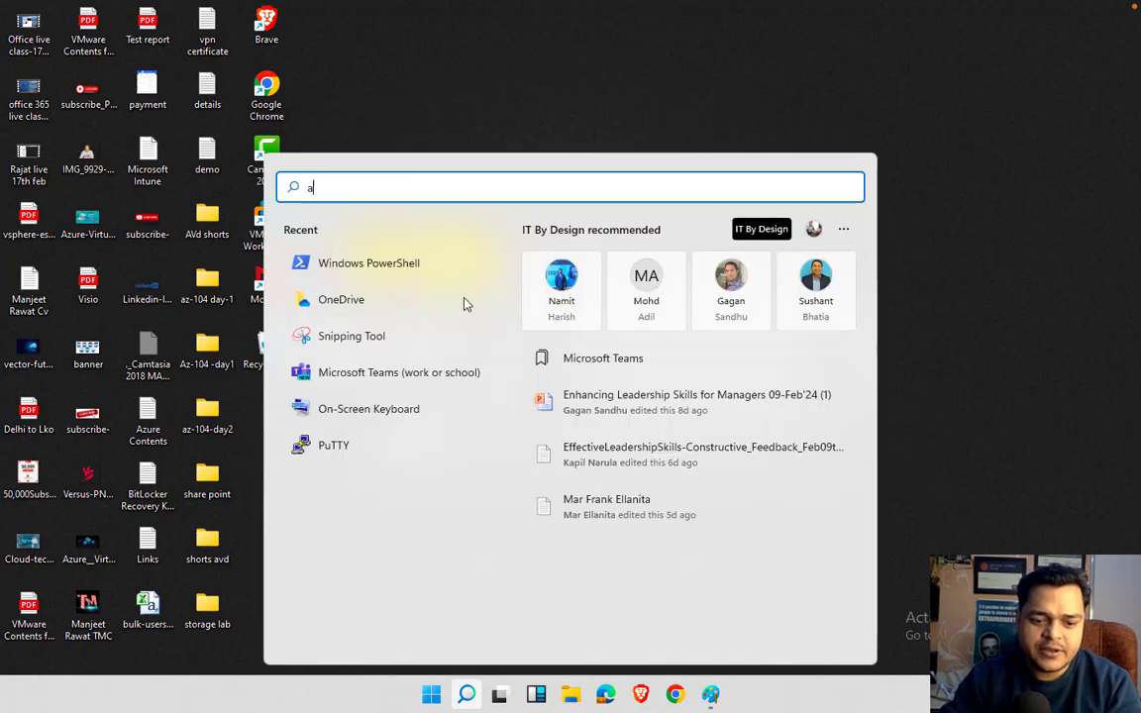
text(zure)
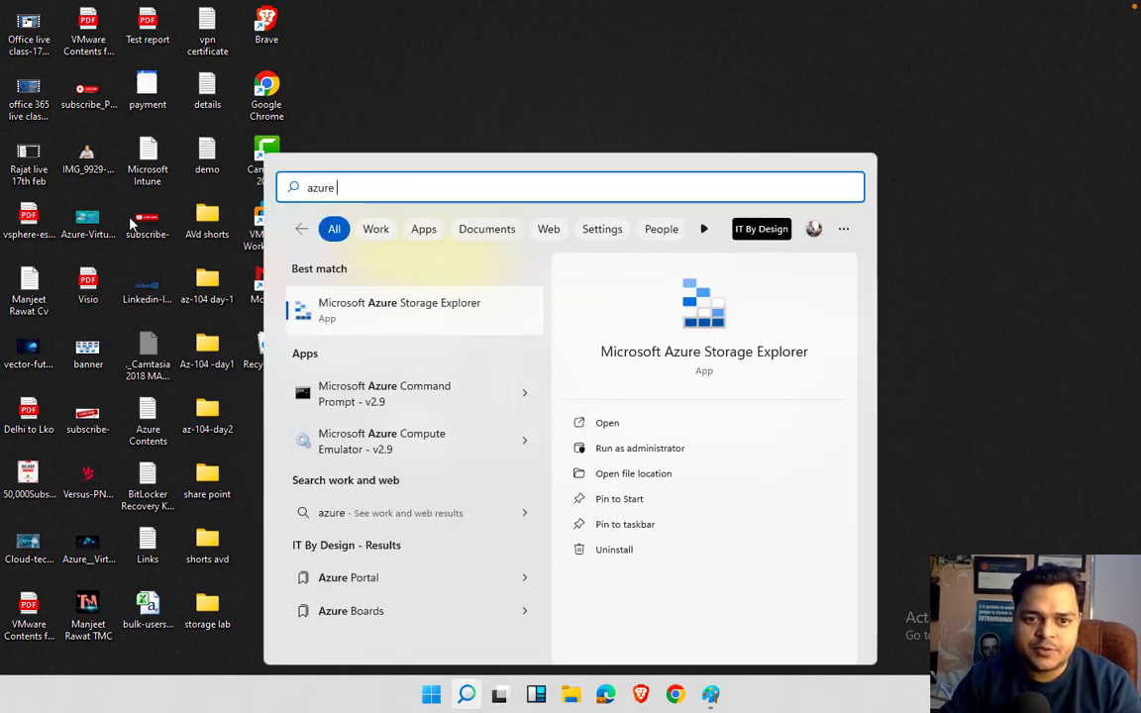
key(Return)
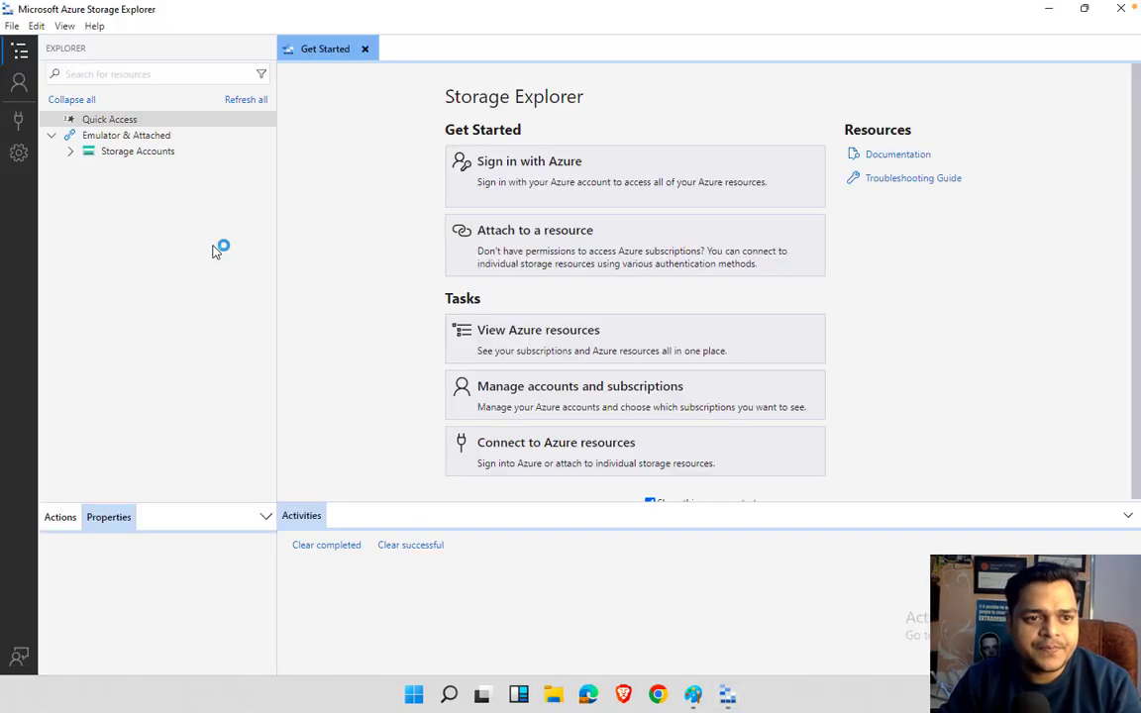
Expand the attached demo-storage account under Storage Accounts and list its file shares
click(70, 152)
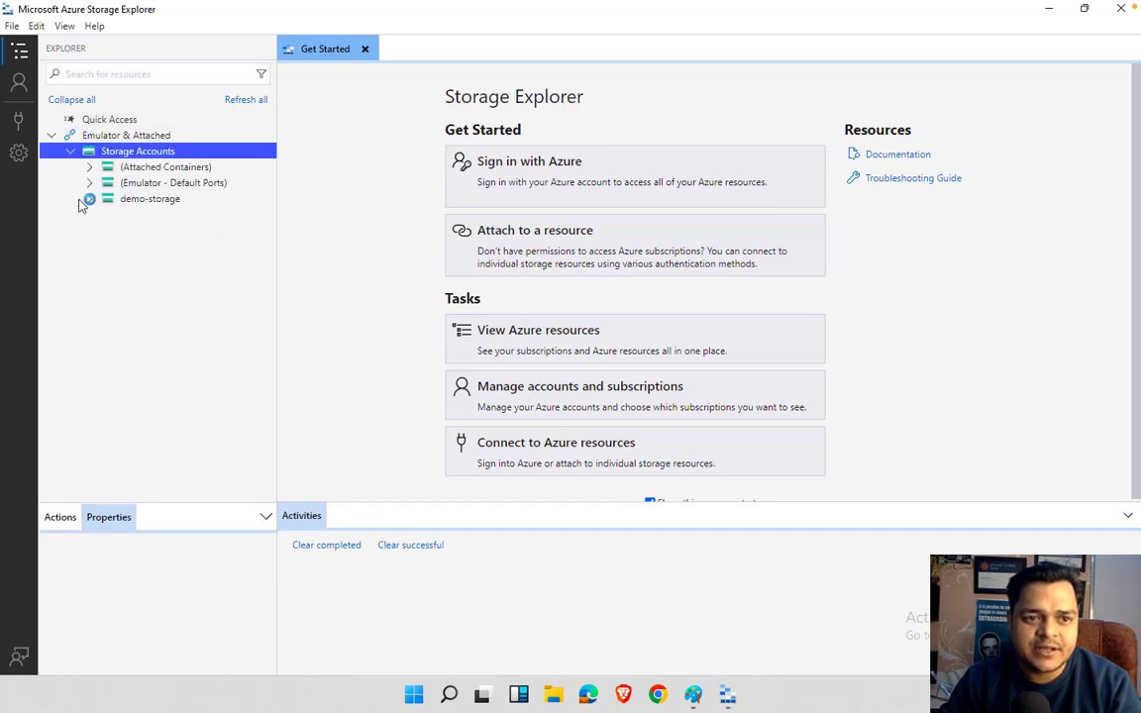
click(97, 200)
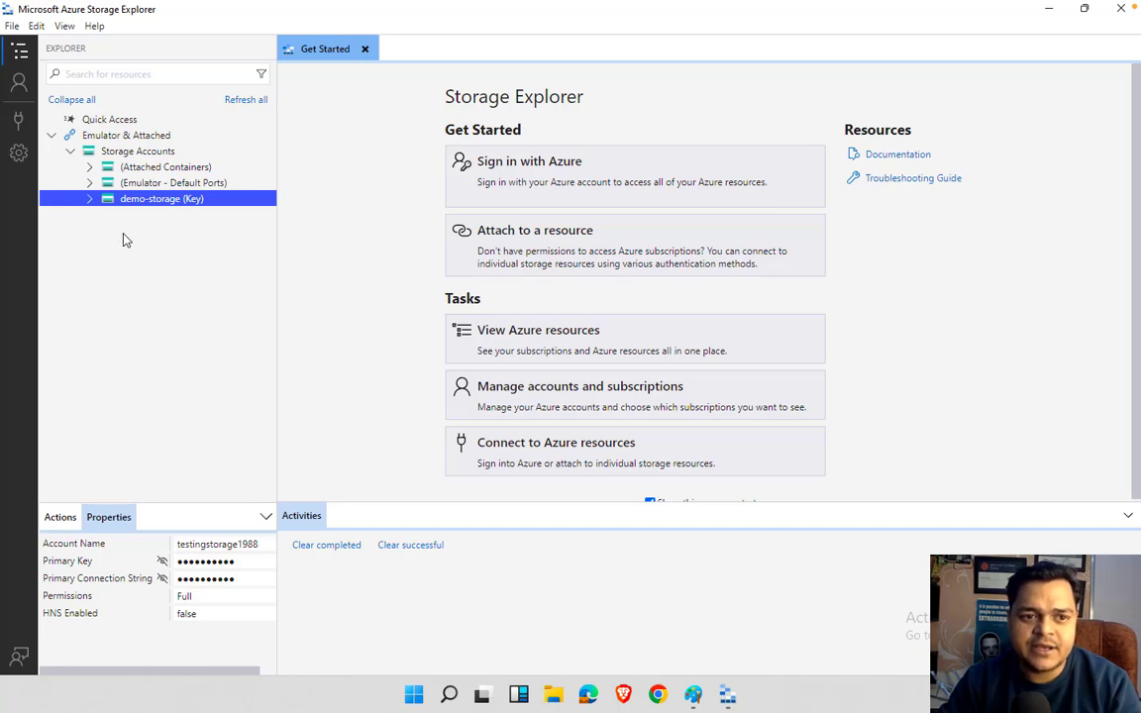
click(90, 199)
click(105, 234)
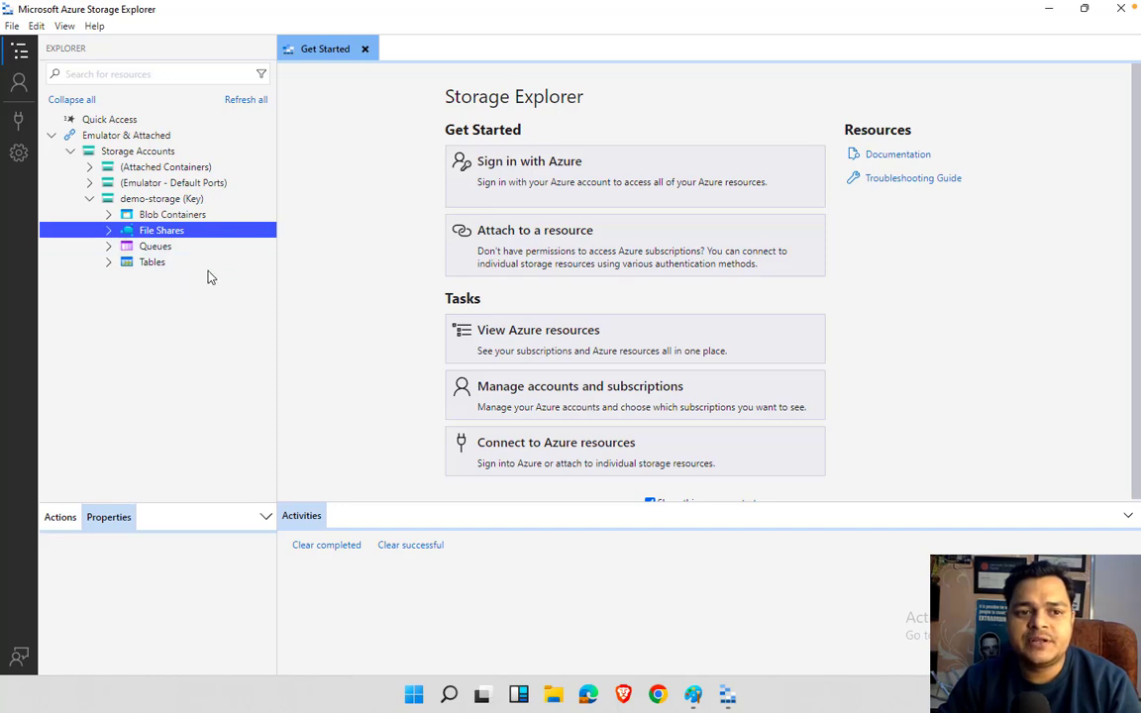
key(Right)
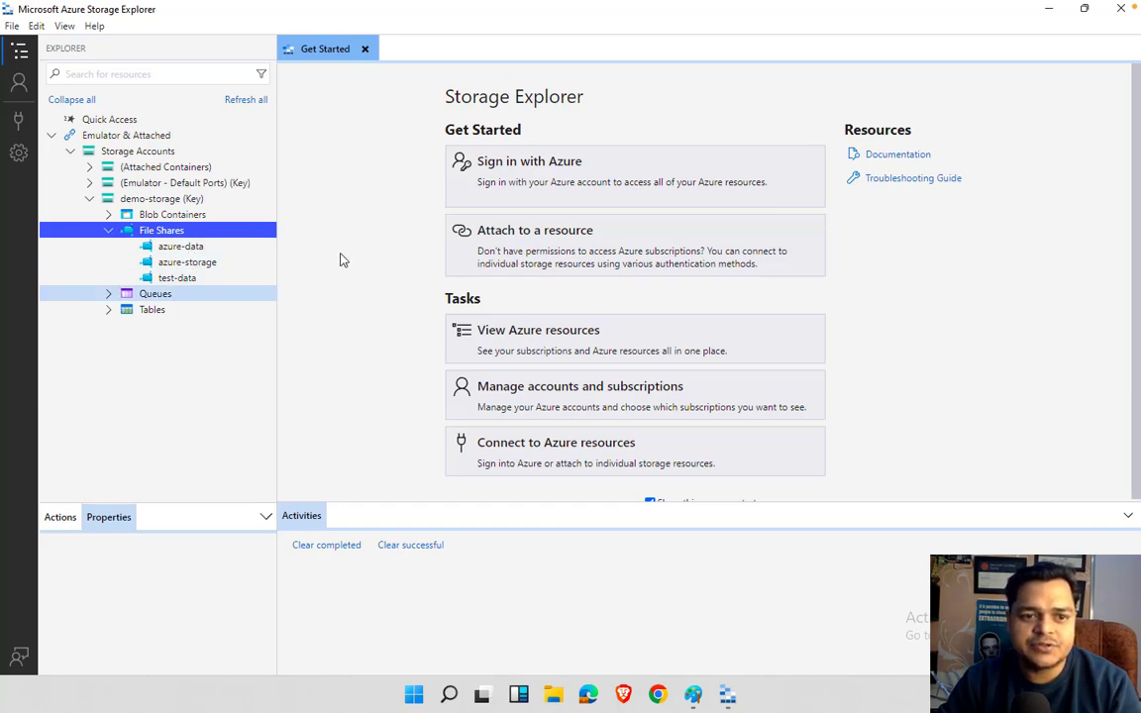
Examine the contents of the azure-data share, its local pc data folder, and the azure-storage and test-data shares
click(182, 247)
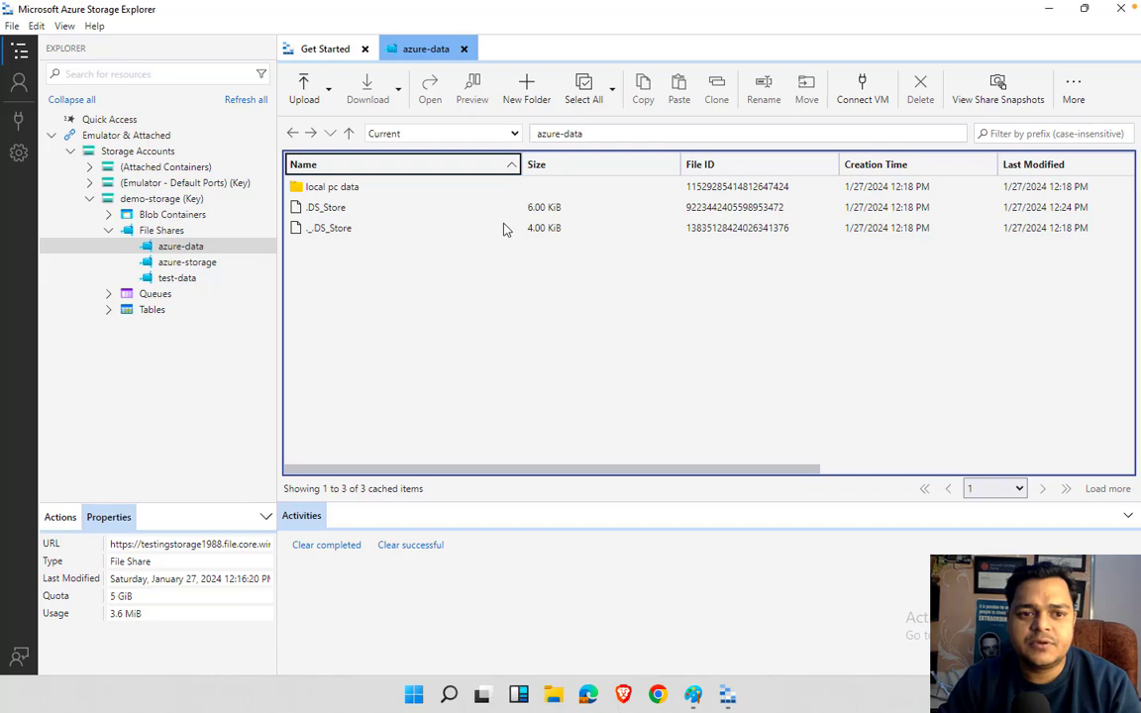
click(332, 187)
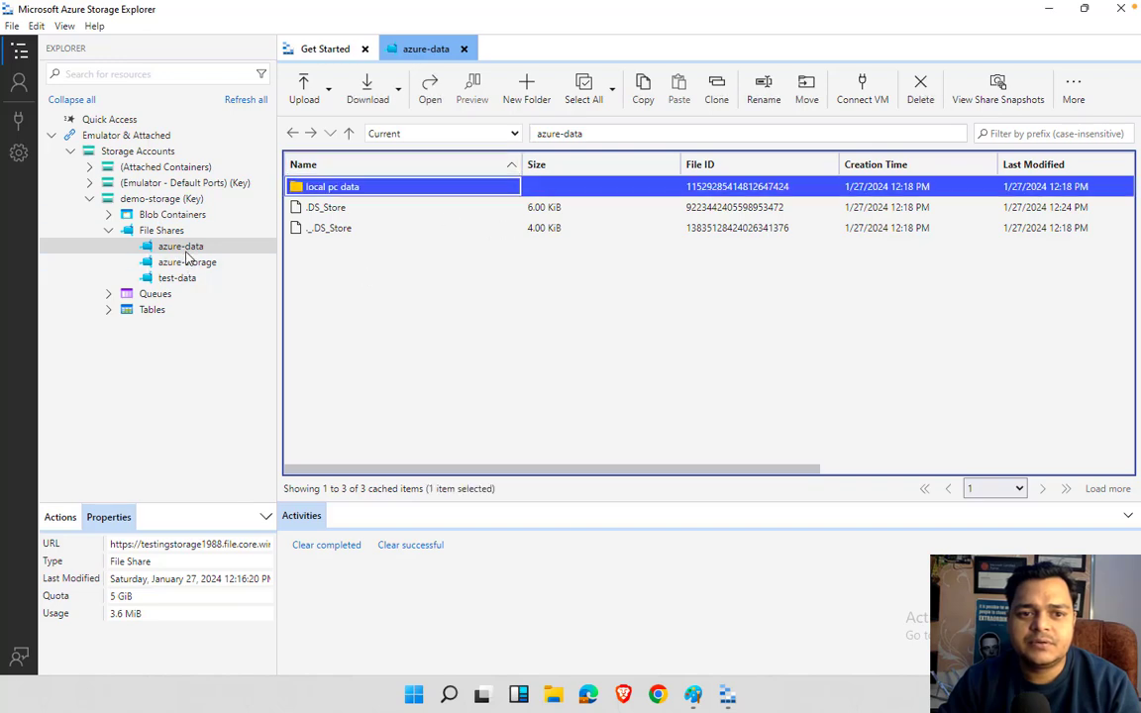
key(Return)
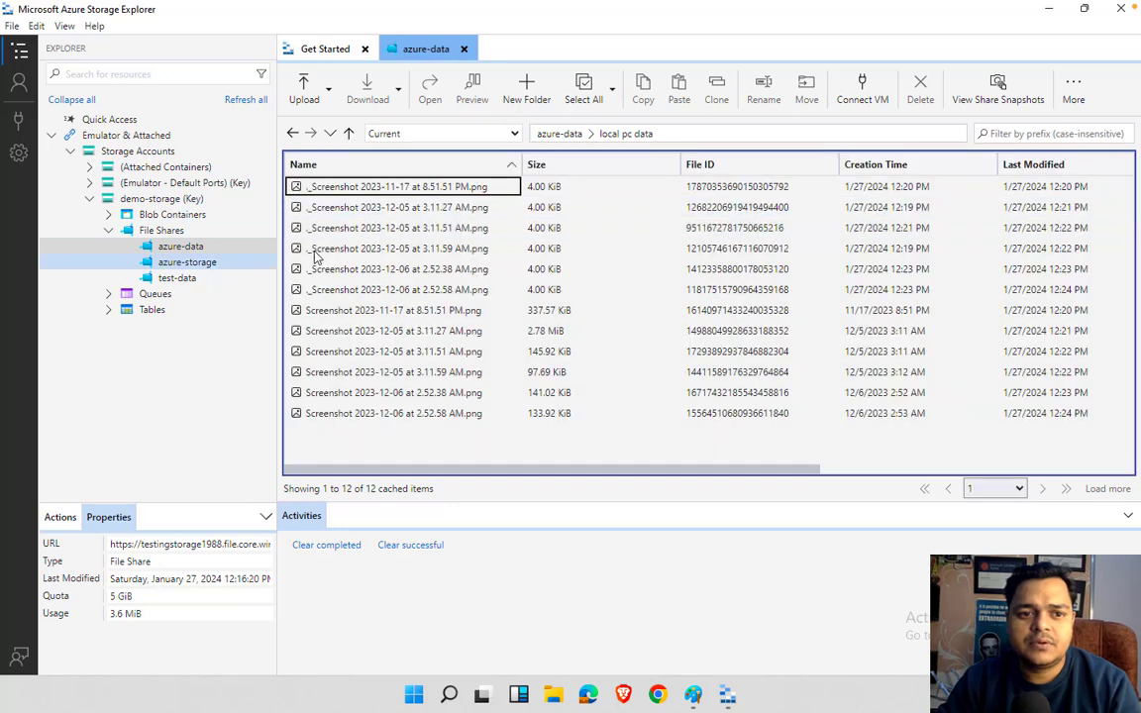
click(186, 262)
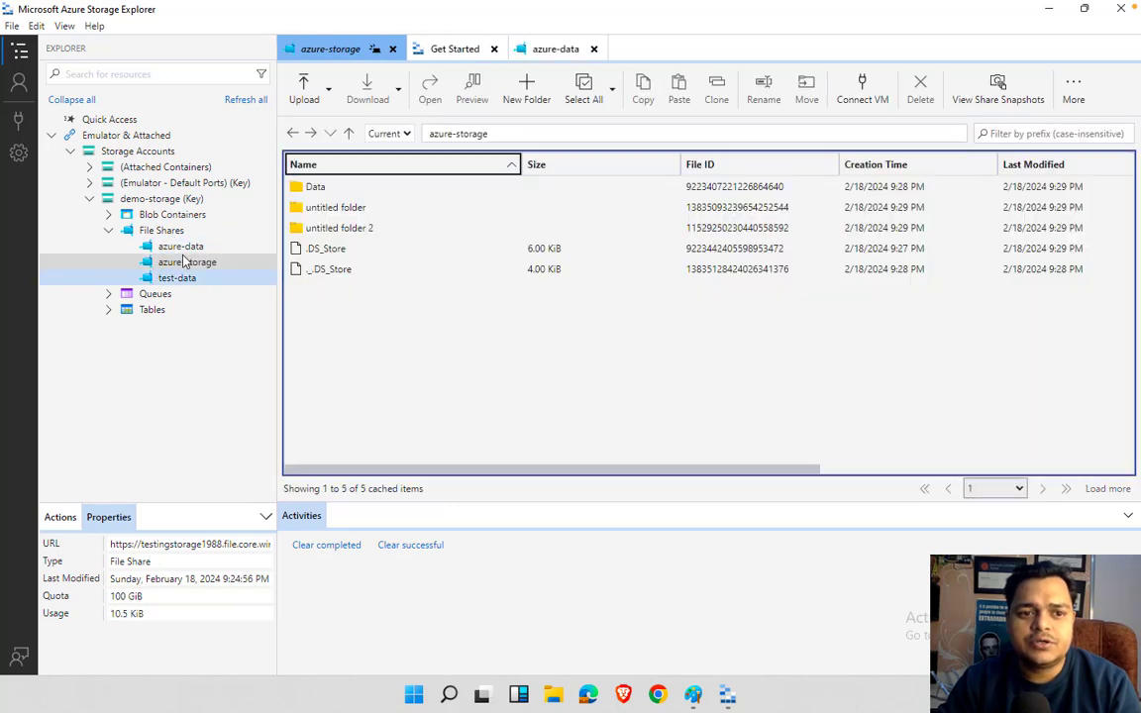
click(196, 277)
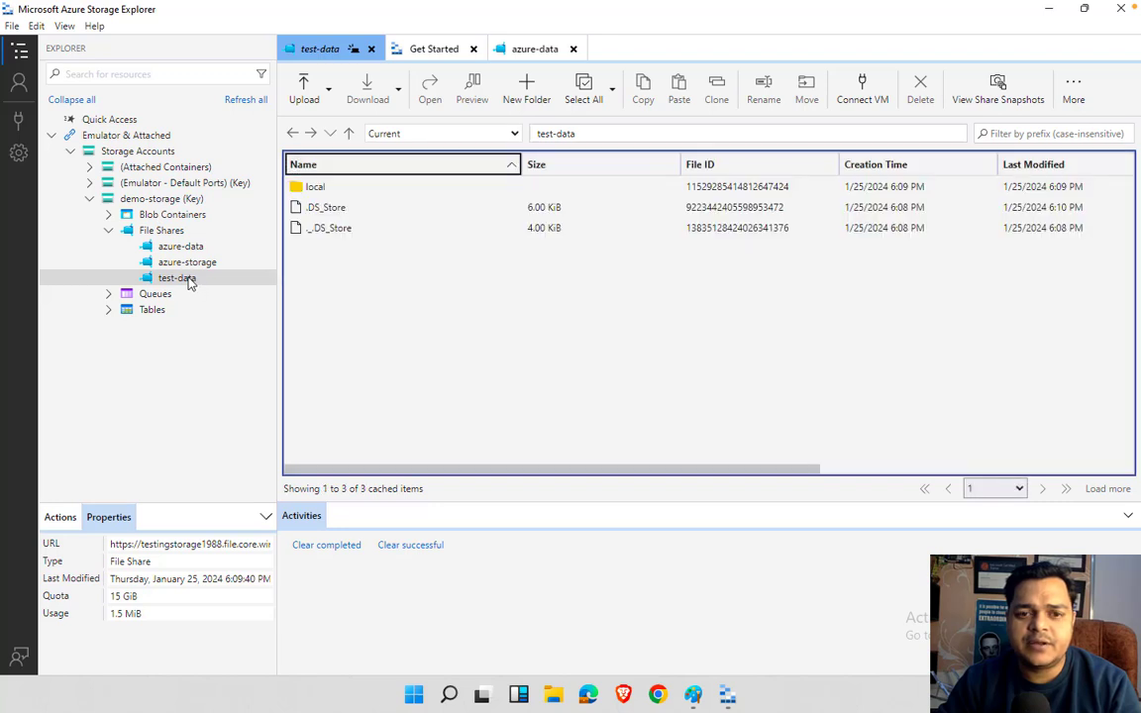
key(Up)
key(Up)
key(Up)
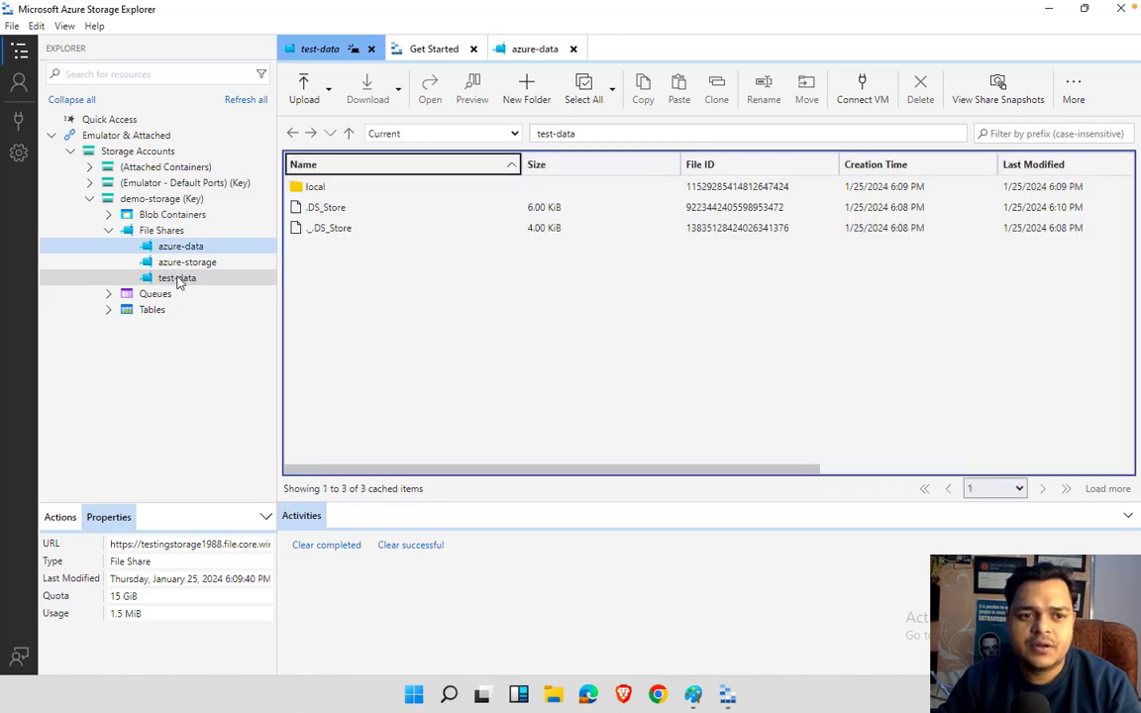
key(Down)
key(Down)
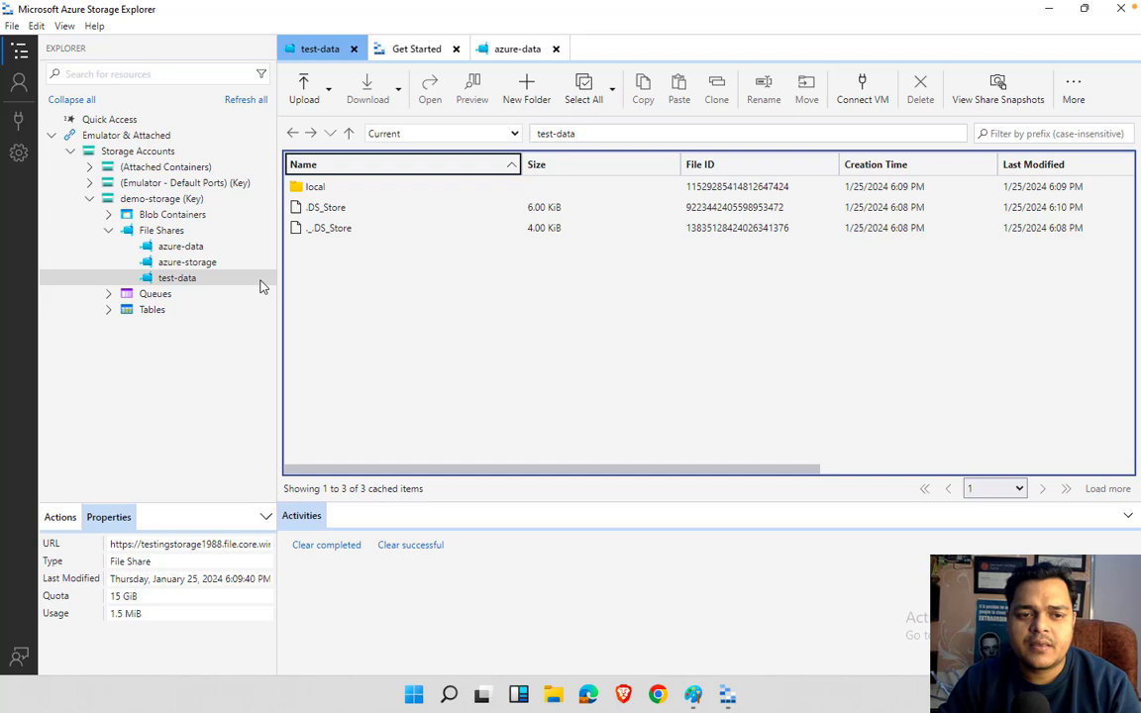
click(162, 230)
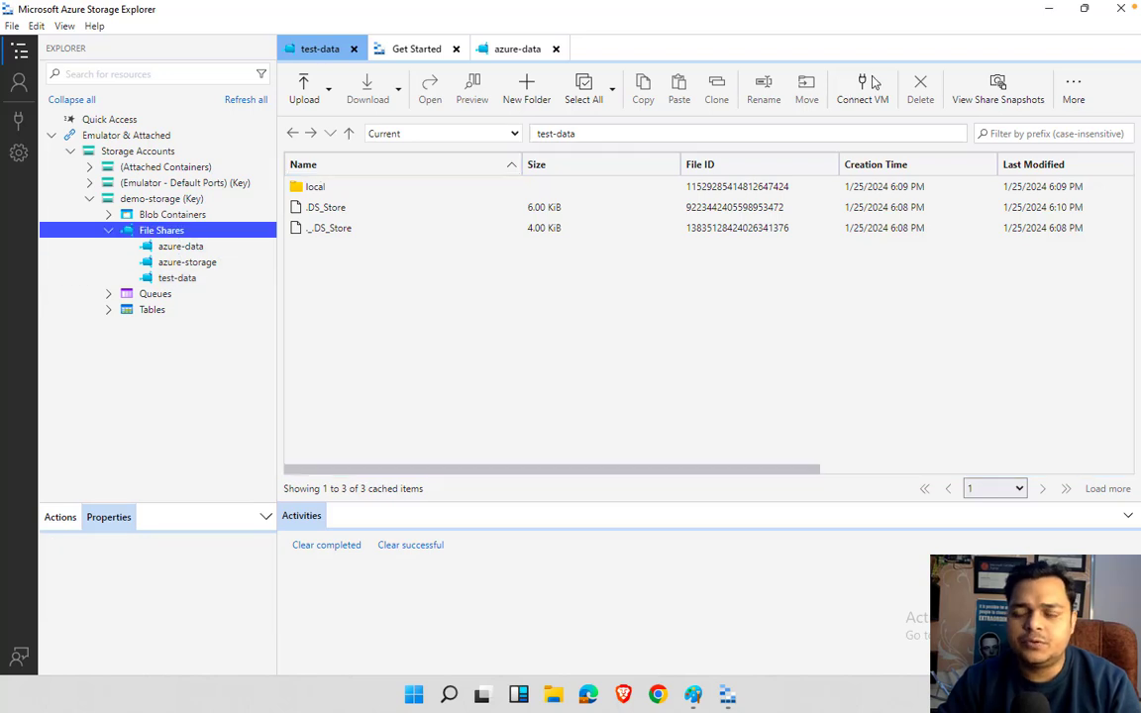
key(shift+F10)
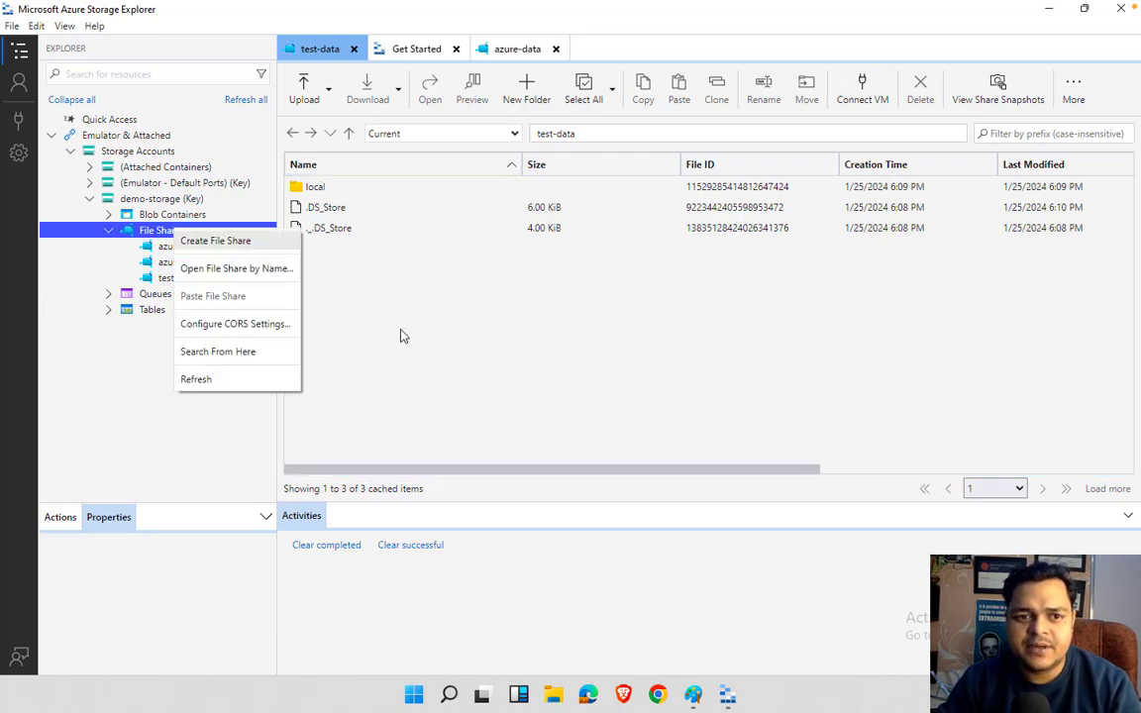
click(364, 307)
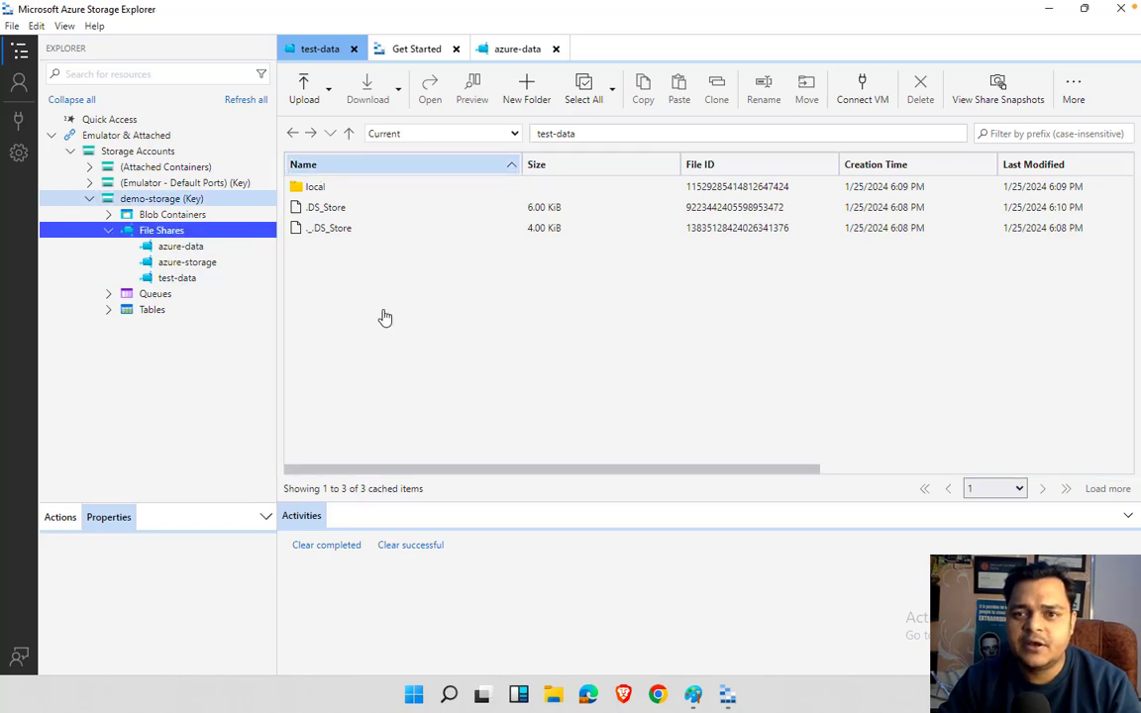
Show the Connect VM command for the test-data share and copy the whole command
click(862, 90)
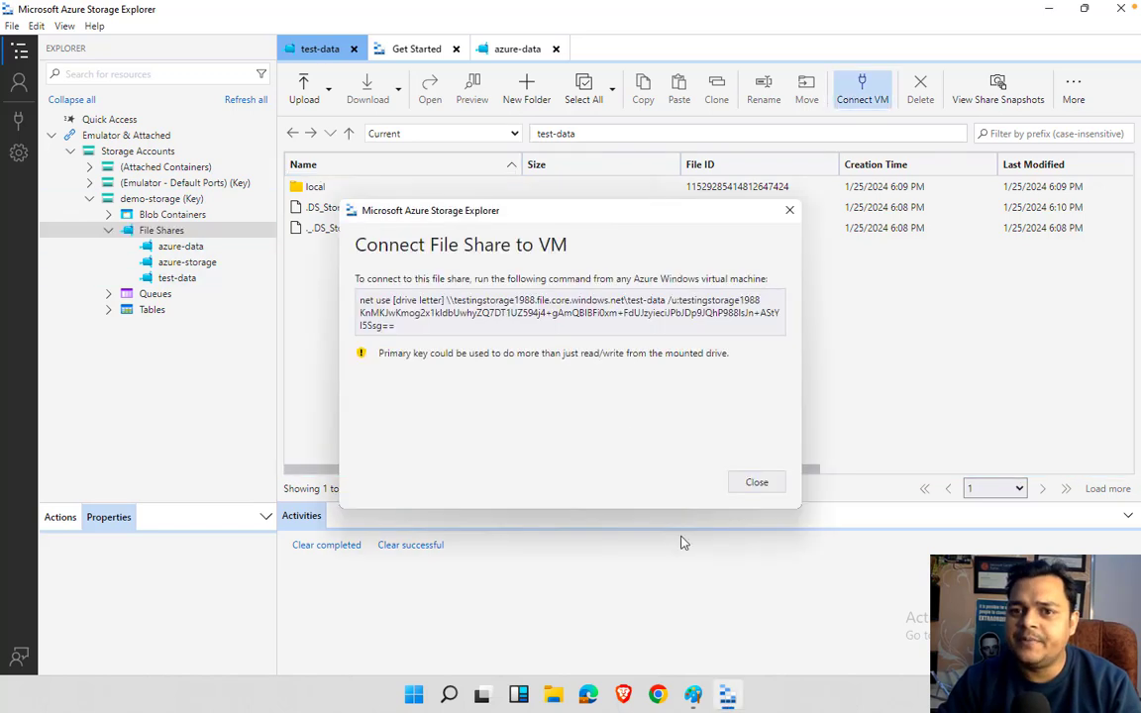
click(570, 313)
key(ctrl+a)
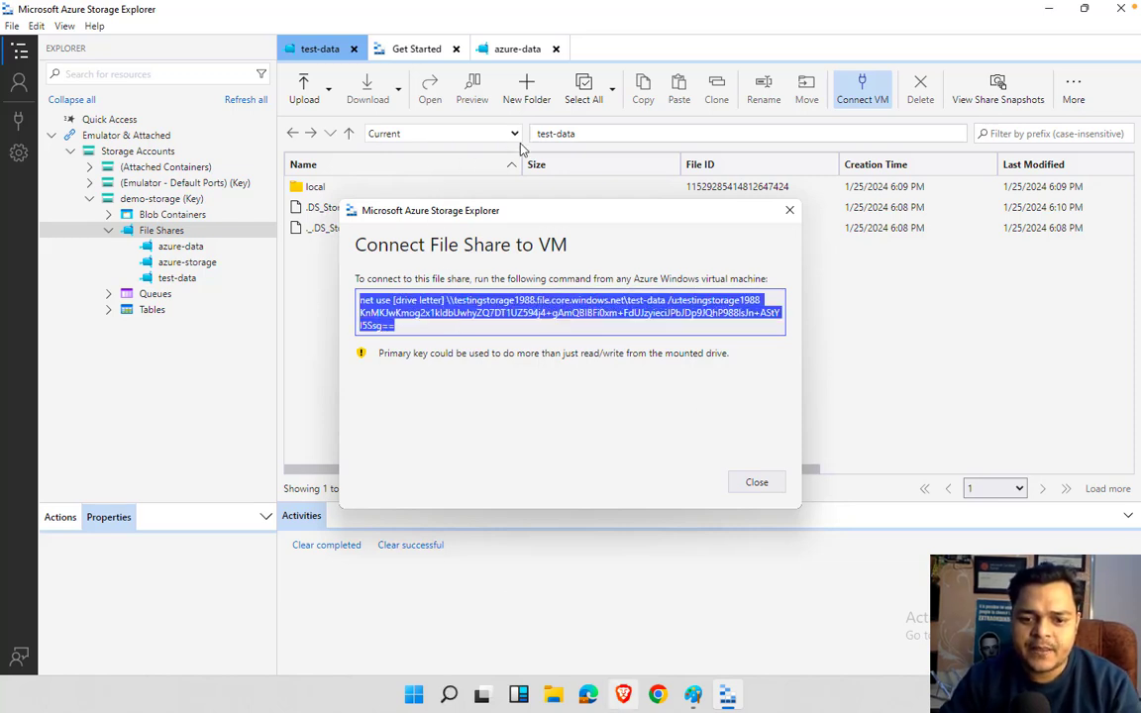
Switch to a new Command Prompt and paste the copied net use command containing the storage account key
key(super+s)
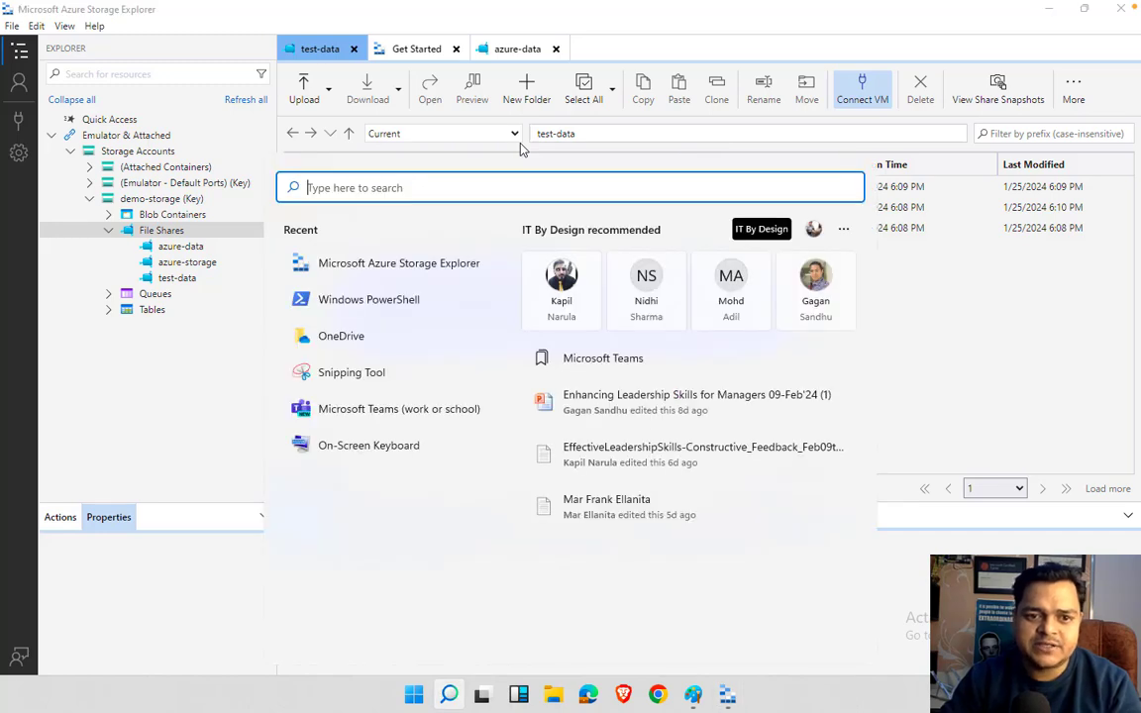
key(Return)
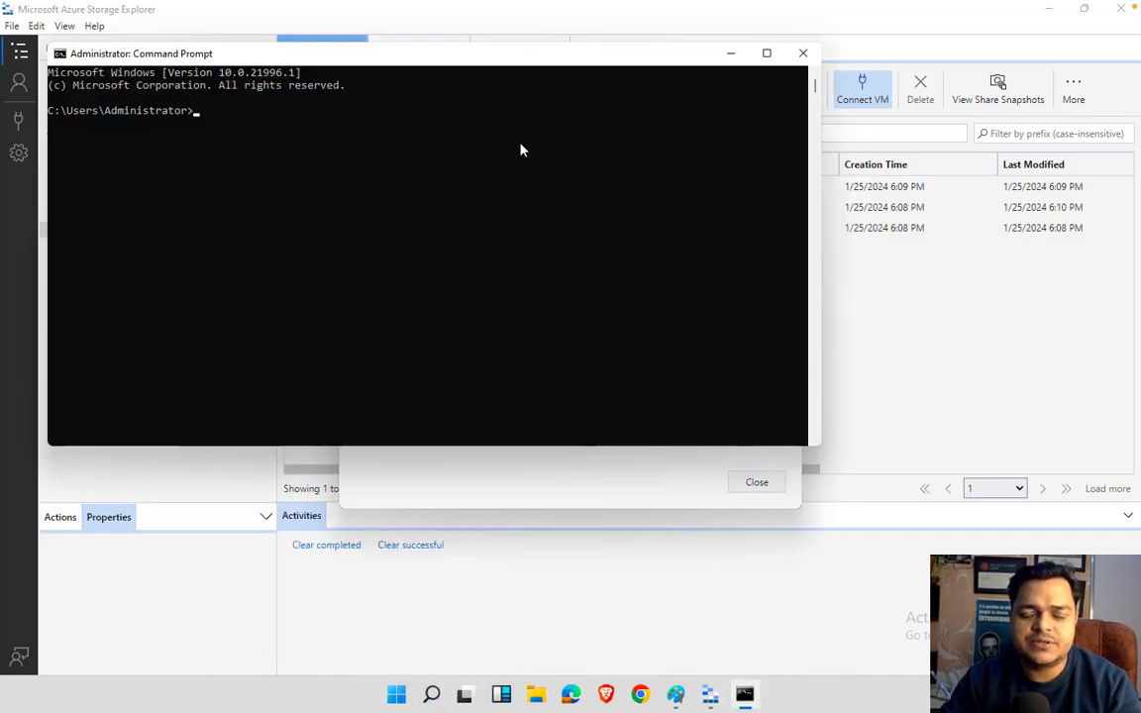
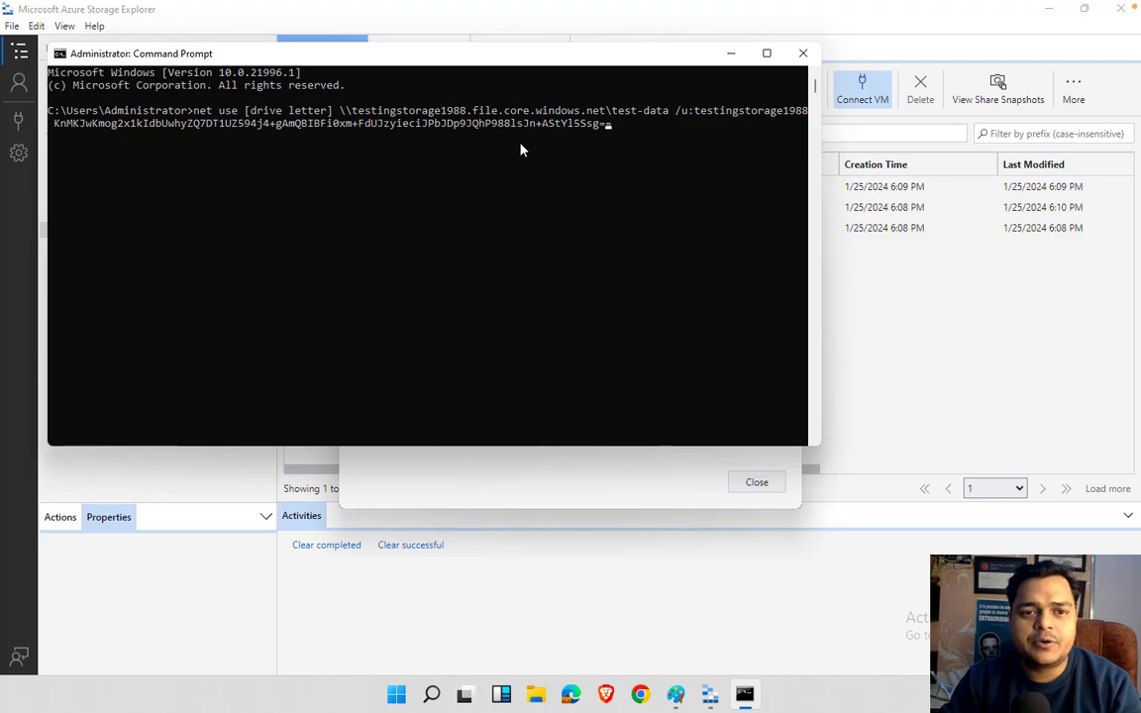
Replace the [drive letter] placeholder in the pasted command with h: and run it to try mapping the test-data share
key(Left)
key(Left)
key(Left)
key(Left)
key(Left)
key(Left)
key(Left)
key(Left)
key(Left)
key(Left)
key(Left)
key(Left)
key(Left)
key(Left)
key(Left)
key(Left)
key(Left)
key(Left)
key(Left)
key(Left)
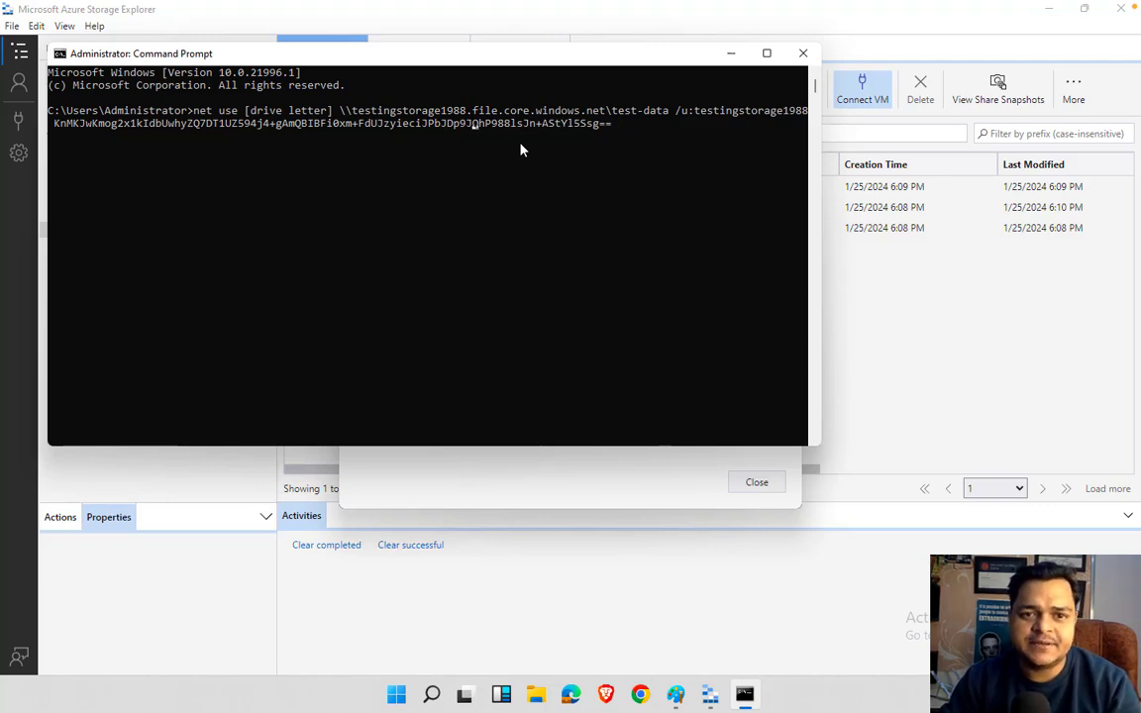
key(Left)
key(Left)
key(Left)
key(Left)
key(Left)
key(Left)
key(Left)
key(Left)
key(Left)
key(Left)
key(Left)
key(Left)
key(Left)
key(Left)
key(Left)
key(Left)
key(Left)
key(Left)
key(Left)
key(Left)
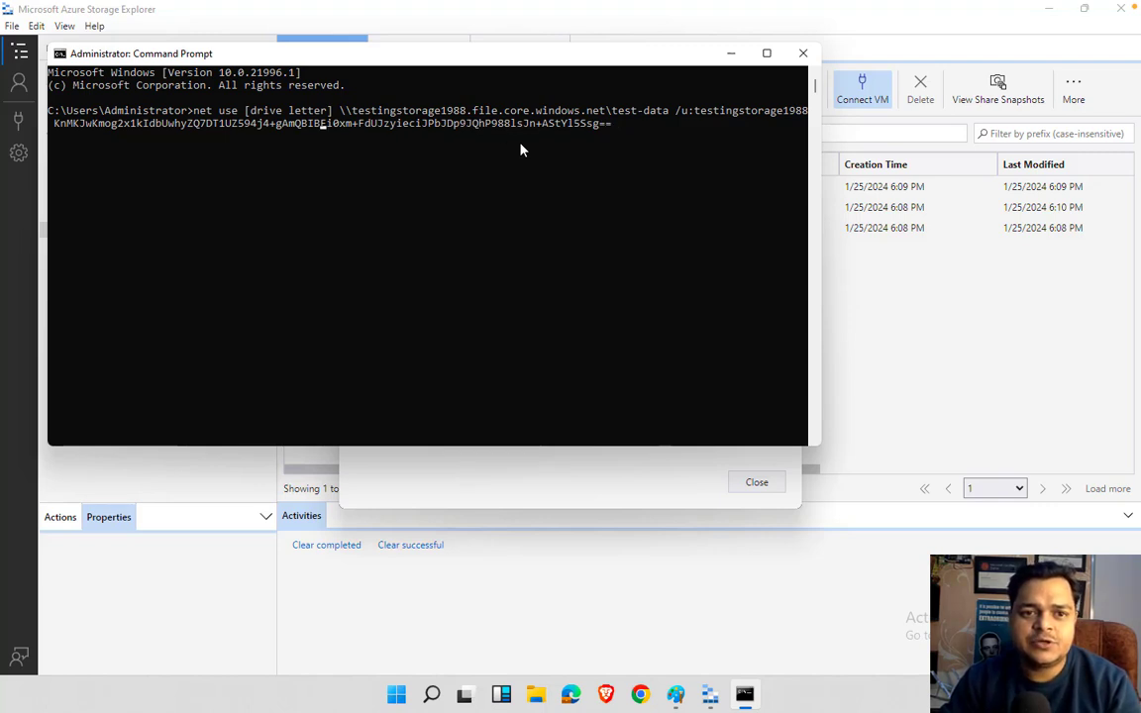
key(Left)
key(Left)
key(Left)
key(Left)
key(Left)
key(Left)
key(Left)
key(Left)
key(Left)
key(Left)
key(Left)
key(Left)
key(Left)
key(Left)
key(Left)
key(Left)
key(Left)
key(Left)
key(Left)
key(Left)
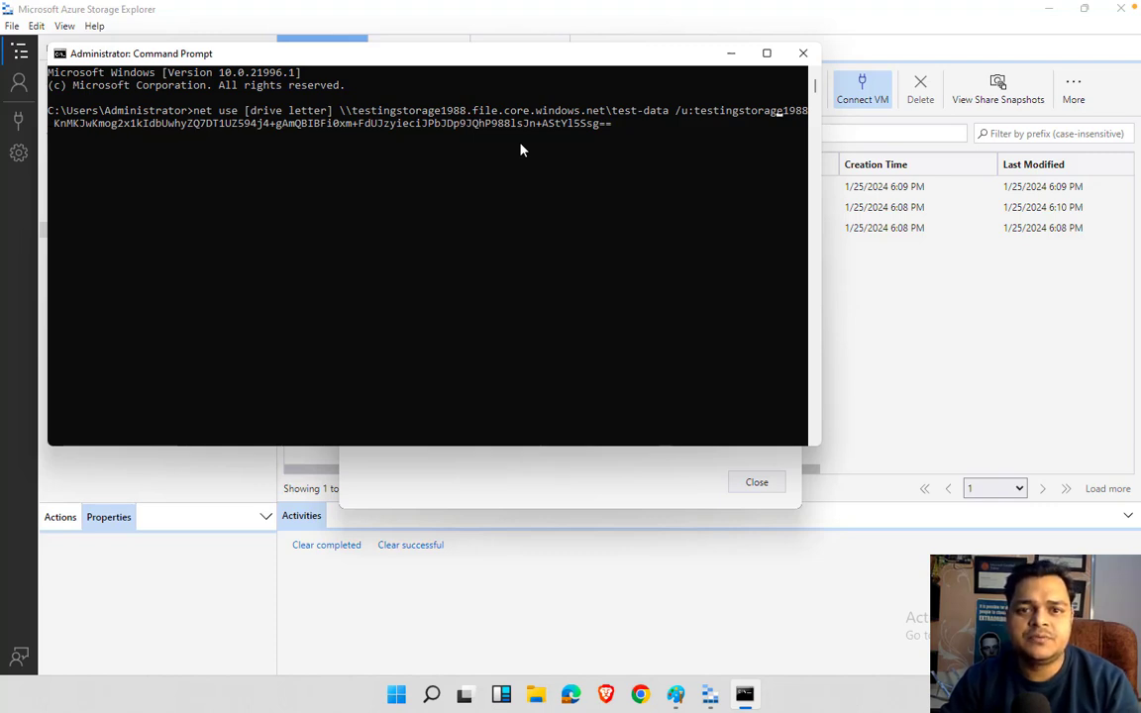
key(Left)
key(Left)
key(Left)
key(Left)
key(Left)
key(Left)
key(Left)
key(Left)
key(Left)
key(Left)
key(Left)
key(Left)
key(Left)
key(Left)
key(Left)
key(Left)
key(Left)
key(Left)
key(Left)
key(Left)
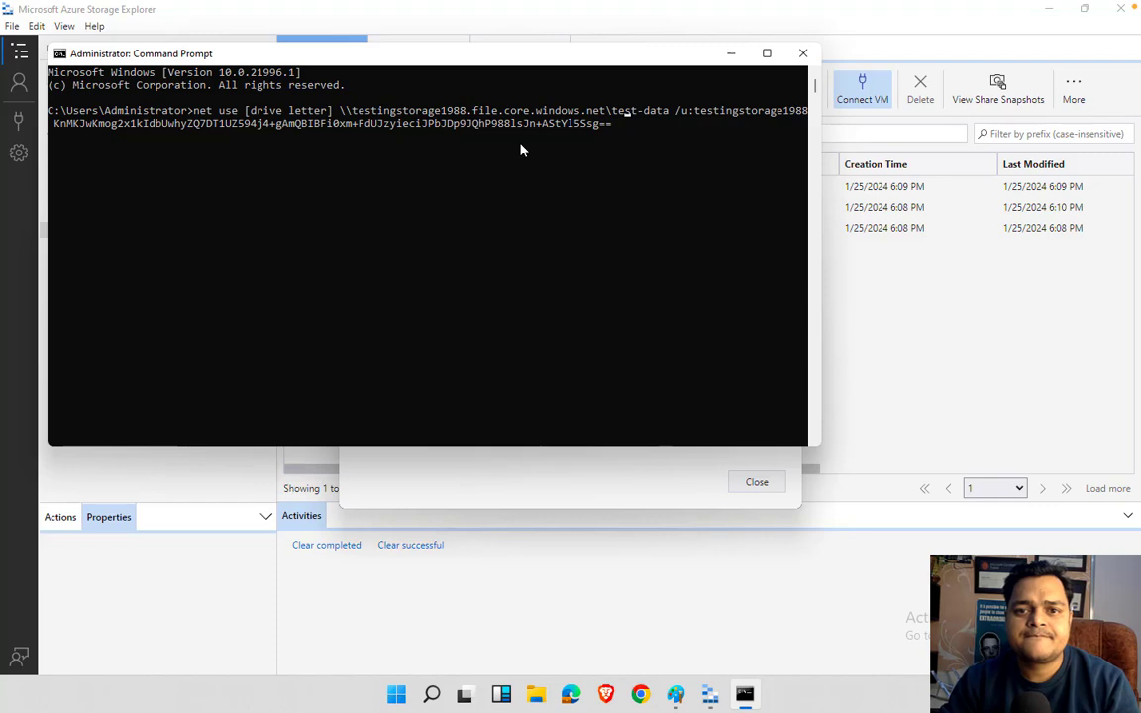
key(Left)
key(Left)
key(Left)
key(Left)
key(Left)
key(Left)
key(Left)
key(Left)
key(Left)
key(Left)
key(Left)
key(Left)
key(Left)
key(Left)
key(Left)
key(Left)
key(Left)
key(Left)
key(Left)
key(Left)
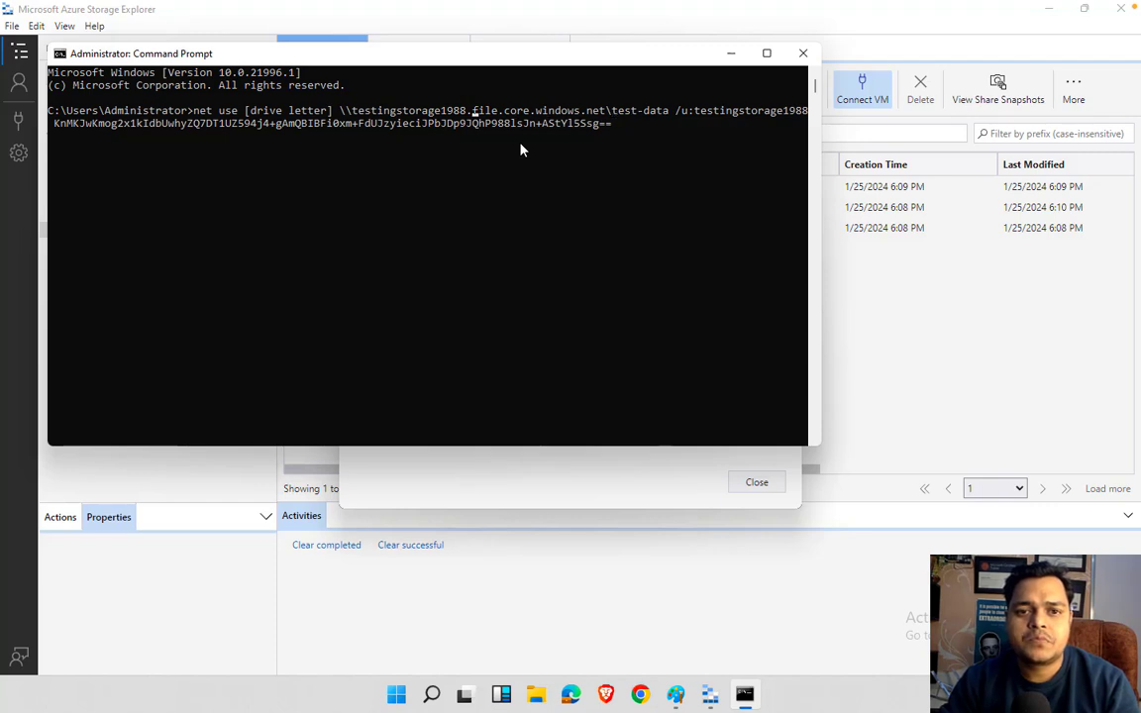
key(Left)
key(Left)
key(Left)
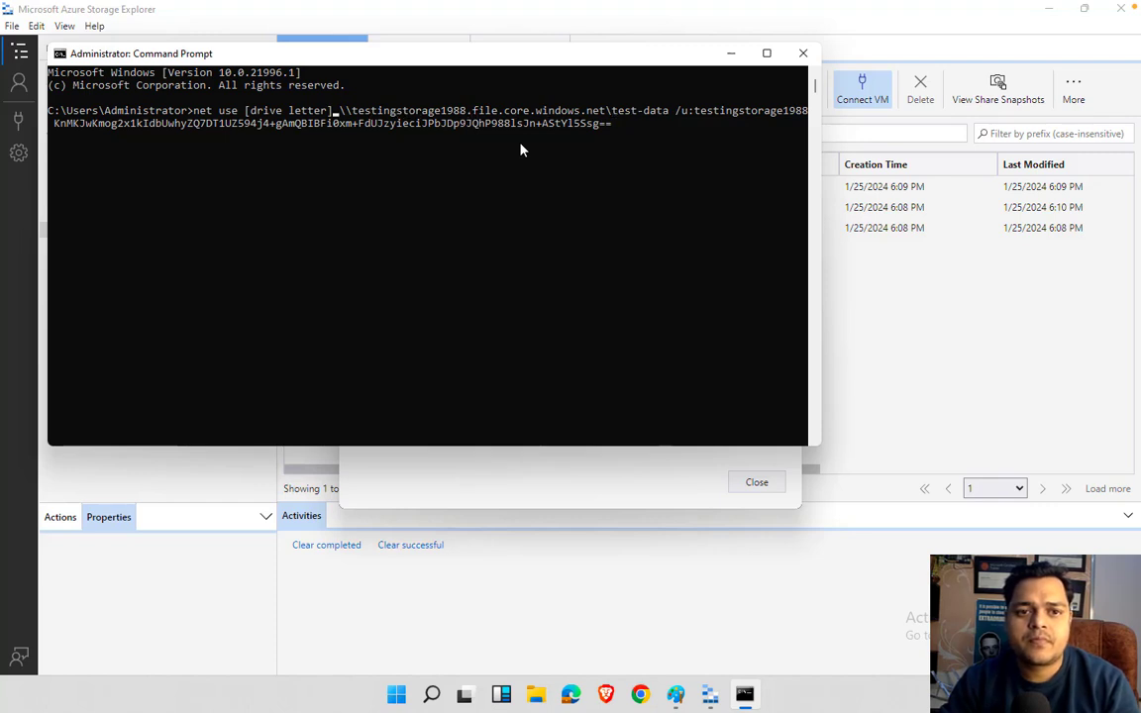
key(BackSpace)
key(BackSpace)
key(BackSpace)
key(BackSpace)
key(BackSpace)
key(BackSpace)
key(BackSpace)
key(BackSpace)
key(BackSpace)
key(BackSpace)
key(BackSpace)
key(BackSpace)
key(BackSpace)
key(BackSpace)
key(BackSpace)
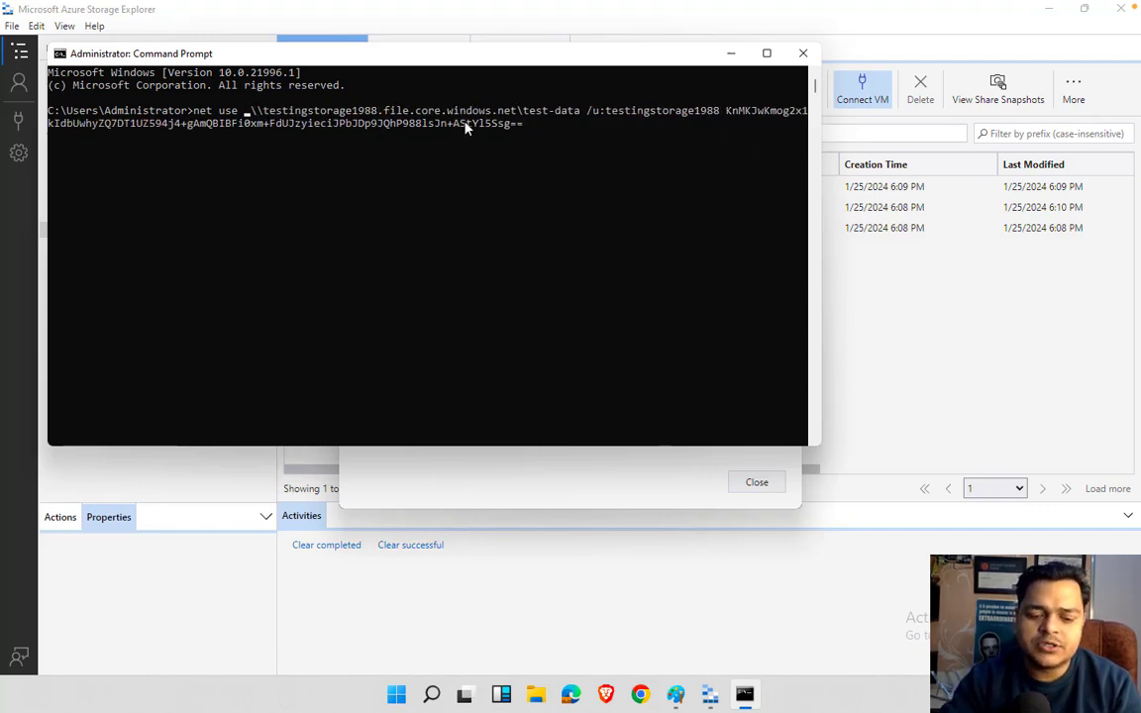
text(h:)
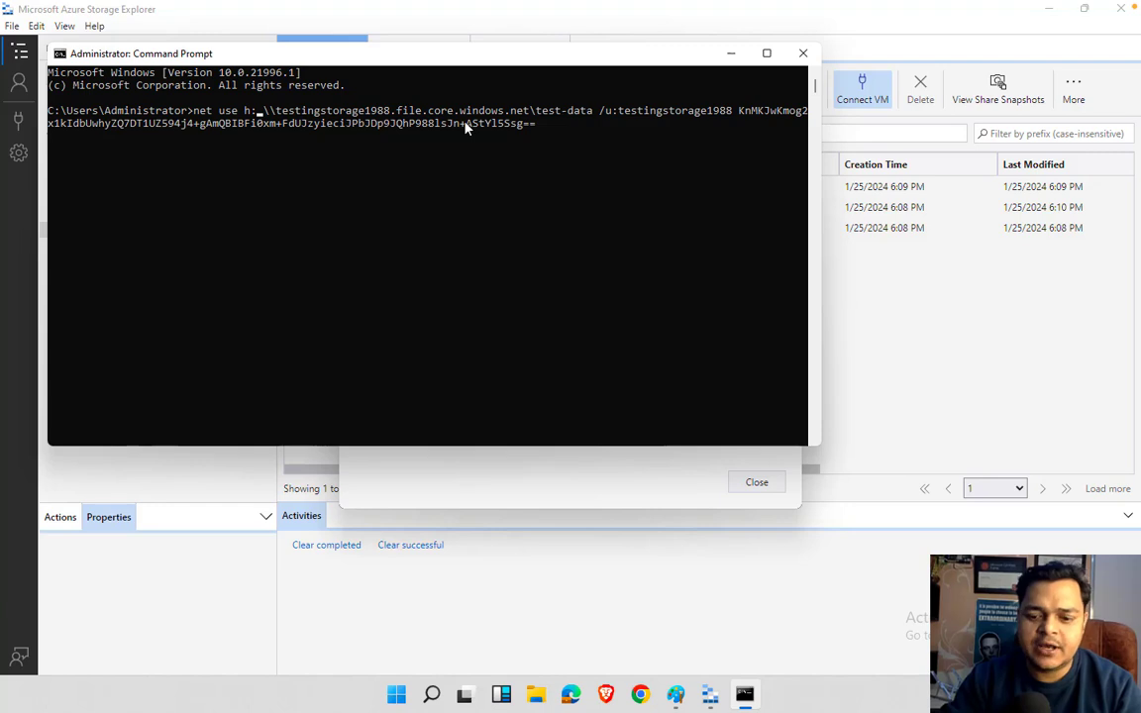
key(Return)
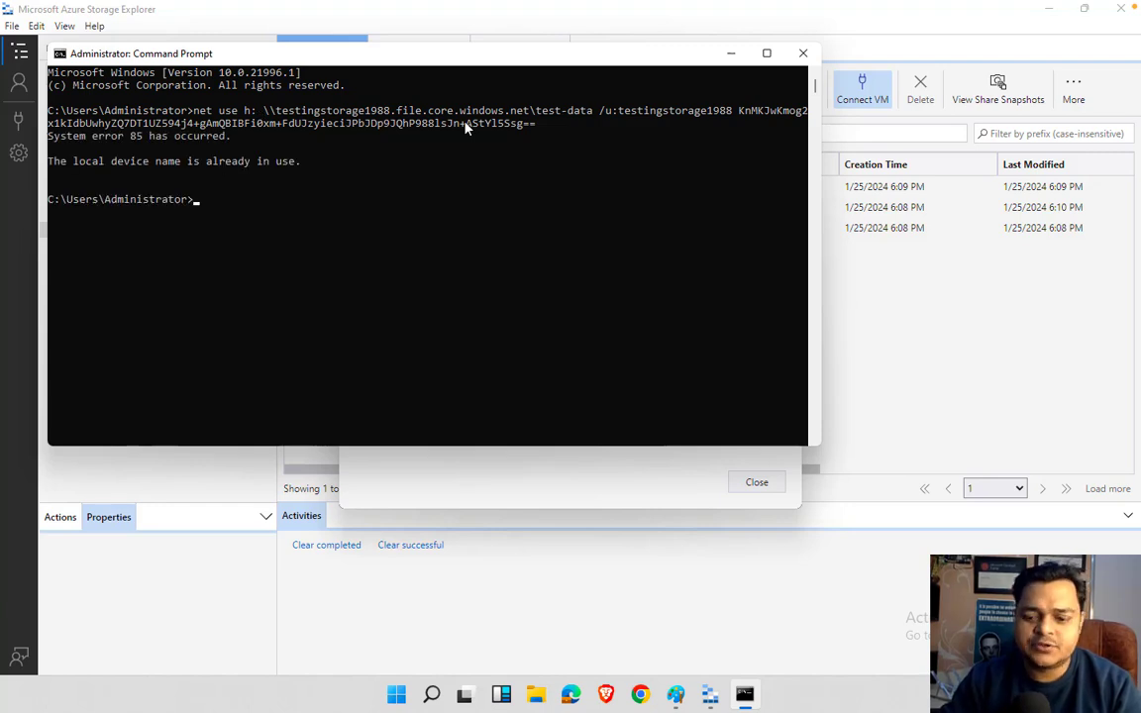
Recall the net use command for the test-data share, replace the drive letter with o:, and run it
key(Up)
key(Left)
key(Left)
key(Left)
key(Left)
key(Left)
key(Left)
key(Left)
key(Left)
key(Left)
key(Left)
key(Left)
key(Left)
key(Left)
key(Left)
key(Left)
key(Left)
key(Left)
key(Left)
key(Left)
key(Left)
key(Left)
key(Left)
key(Left)
key(Left)
key(Left)
key(Left)
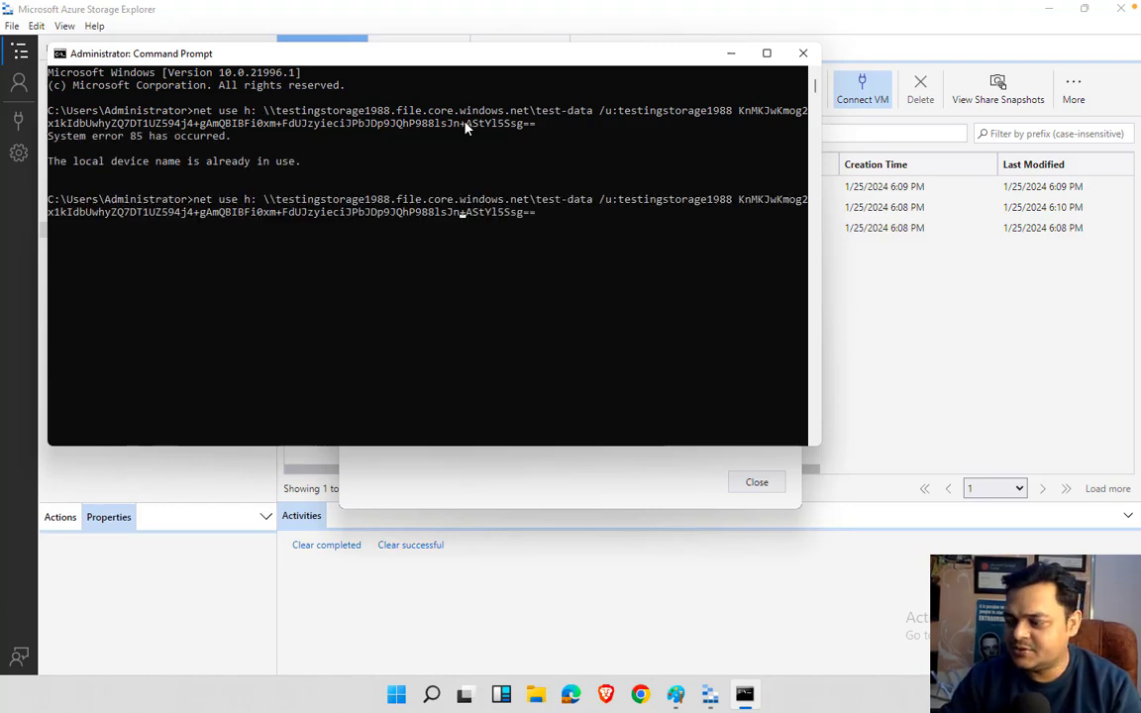
key(Left)
key(Left)
key(Left)
key(Left)
key(Left)
key(Left)
key(Left)
key(Left)
key(Left)
key(Left)
key(Left)
key(Left)
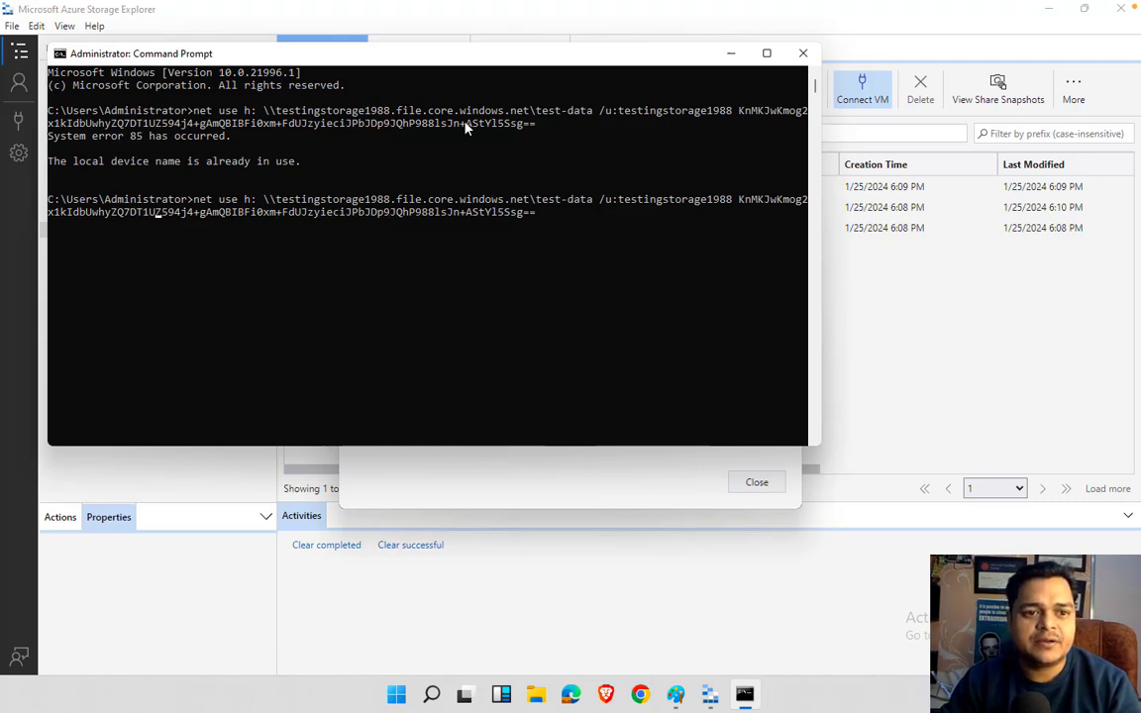
key(Left)
key(Left)
key(Left)
key(Left)
key(Left)
key(Left)
key(Left)
key(Left)
key(Left)
key(Left)
key(Left)
key(Left)
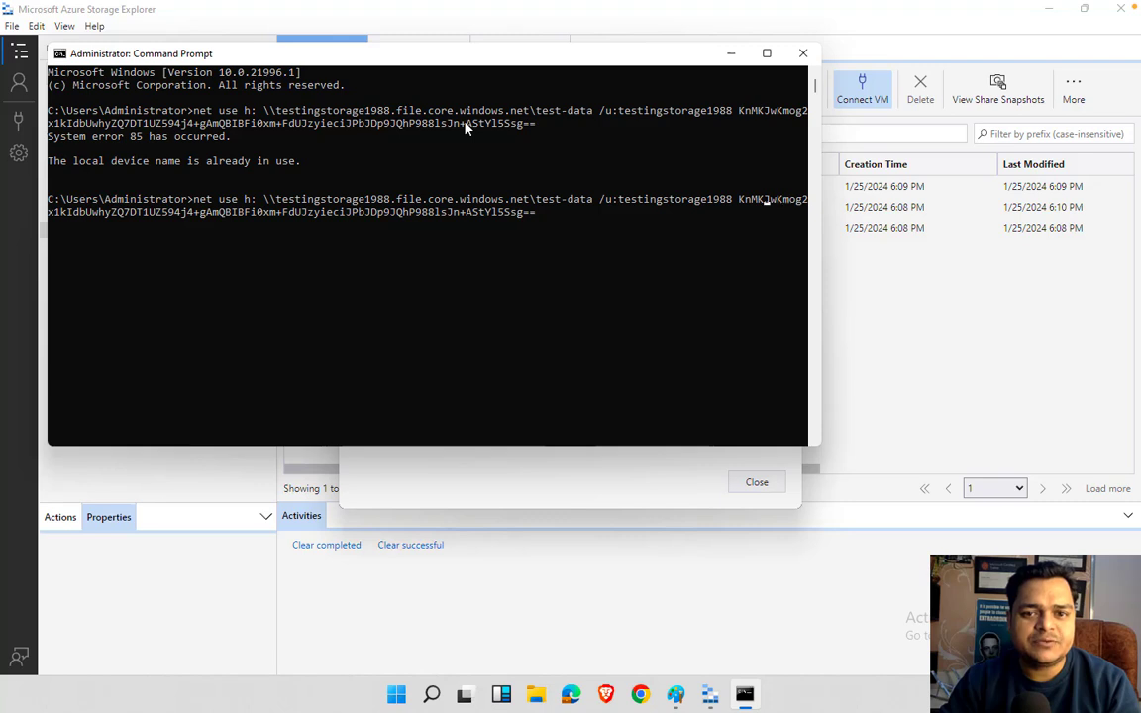
key(Left)
key(Left)
key(Left)
key(Left)
key(Left)
key(Left)
key(Left)
key(Left)
key(Left)
key(Left)
key(Left)
key(Left)
key(Left)
key(Left)
key(Left)
key(Left)
key(Left)
key(Left)
key(Left)
key(Left)
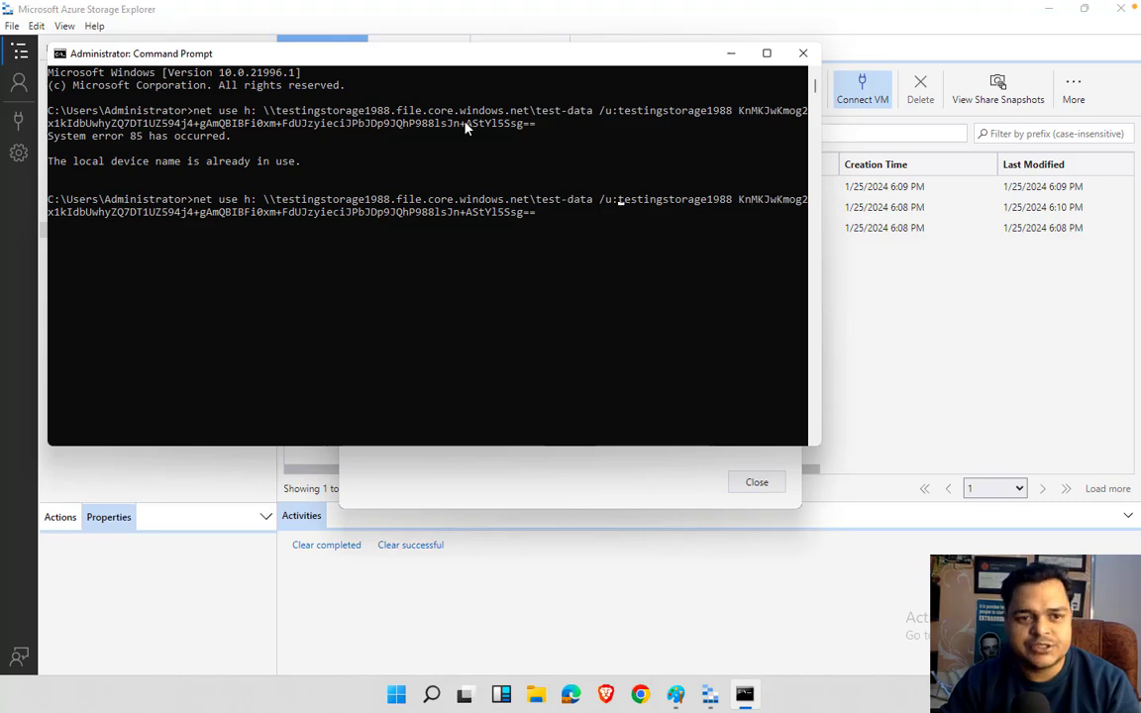
key(Left)
key(Left)
key(Left)
key(Left)
key(Left)
key(Left)
key(Left)
key(Left)
key(Left)
key(Left)
key(Left)
key(Left)
key(Left)
key(Left)
key(Left)
key(Left)
key(Left)
key(Left)
key(Left)
key(Left)
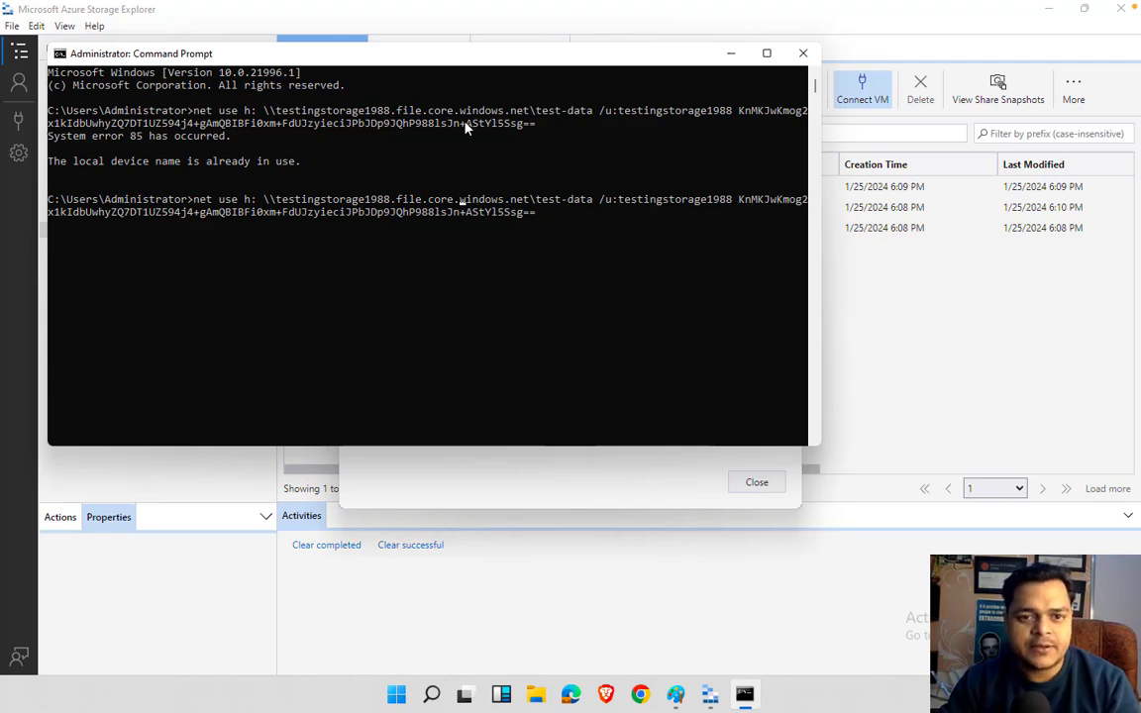
key(Left)
key(Left)
key(Left)
key(Left)
key(Left)
key(Left)
key(Left)
key(Left)
key(Left)
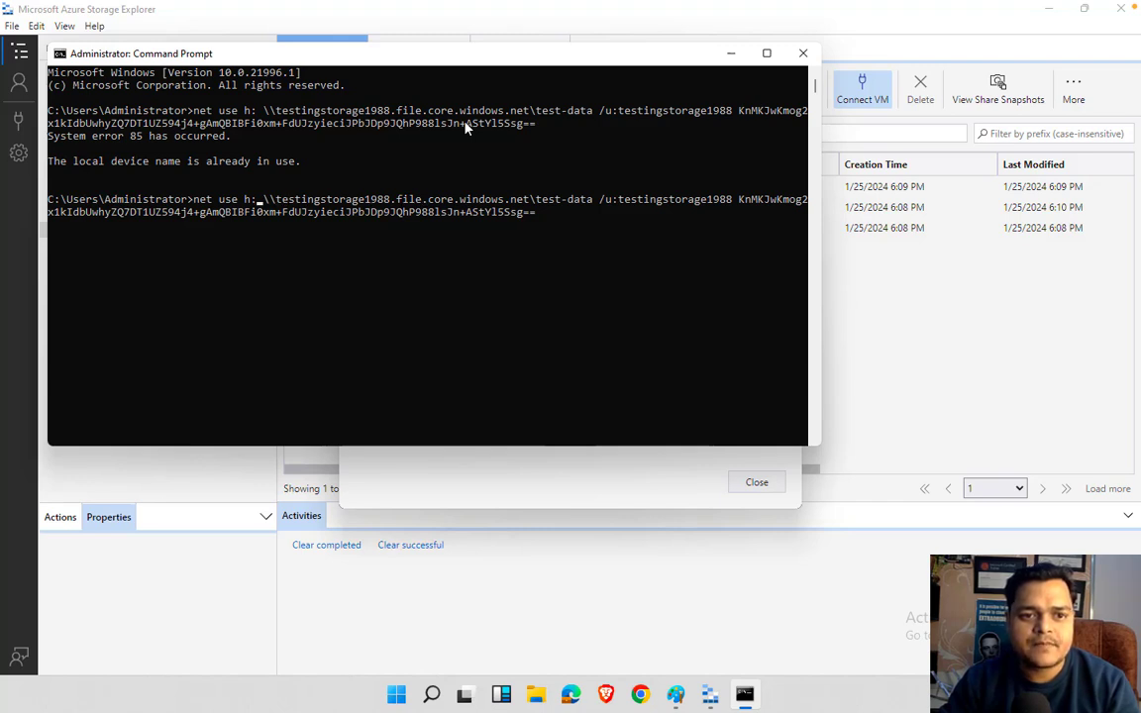
key(BackSpace)
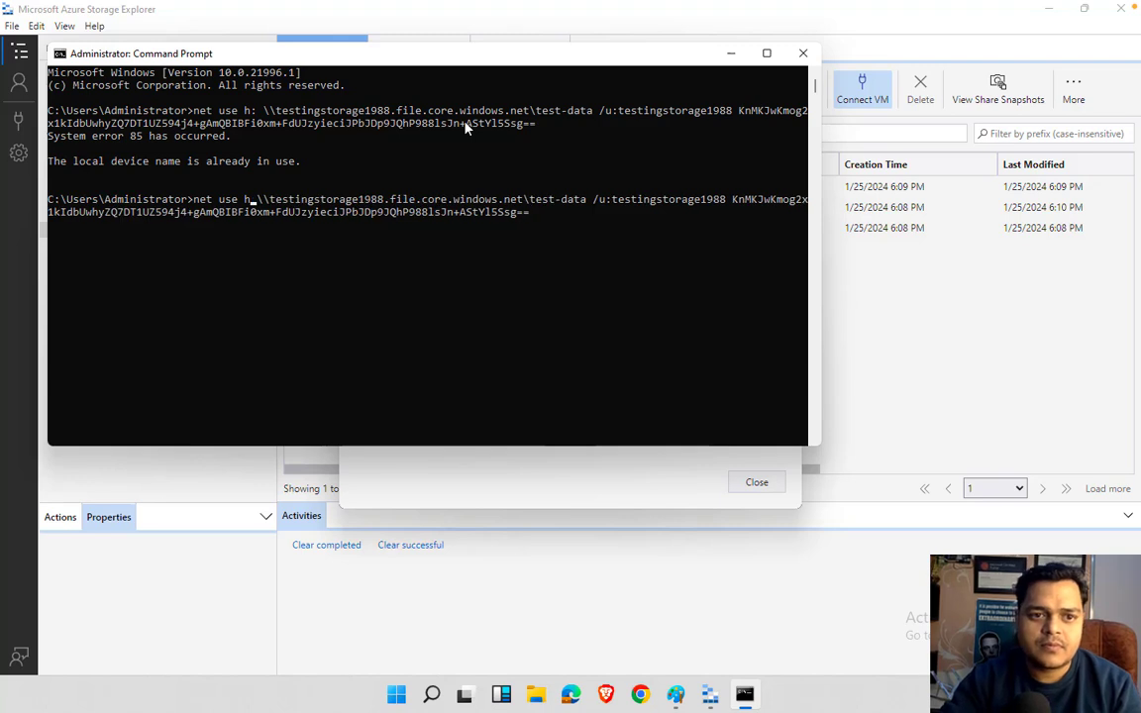
key(Delete)
text(o:)
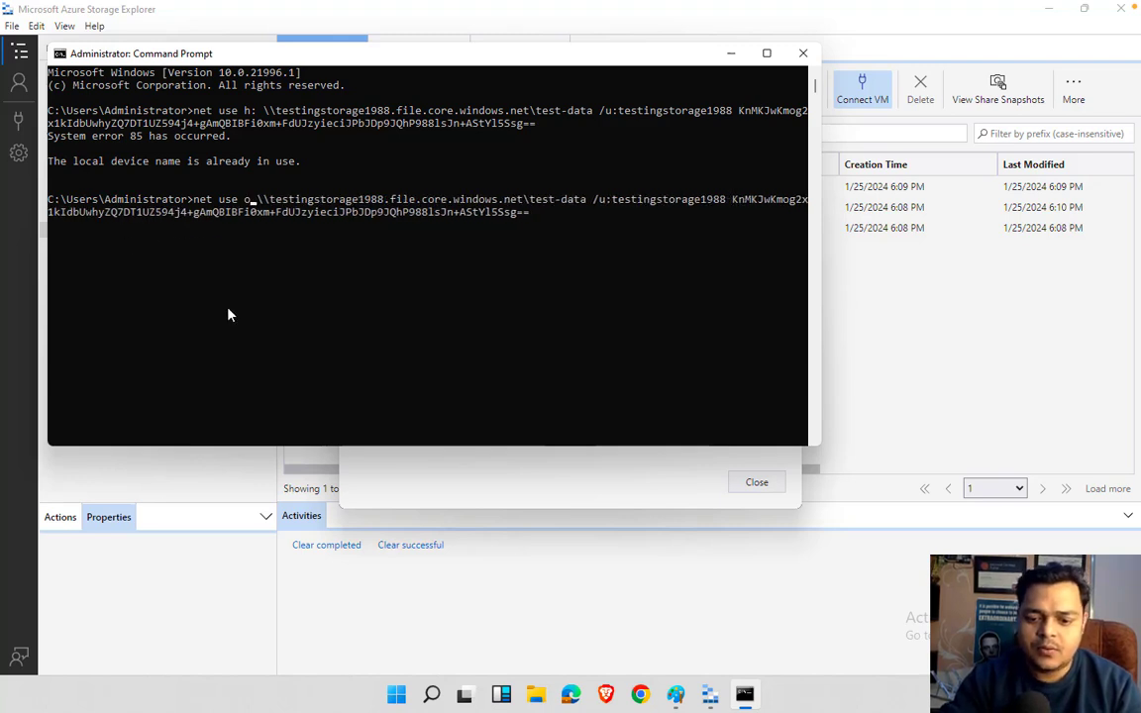
key(Return)
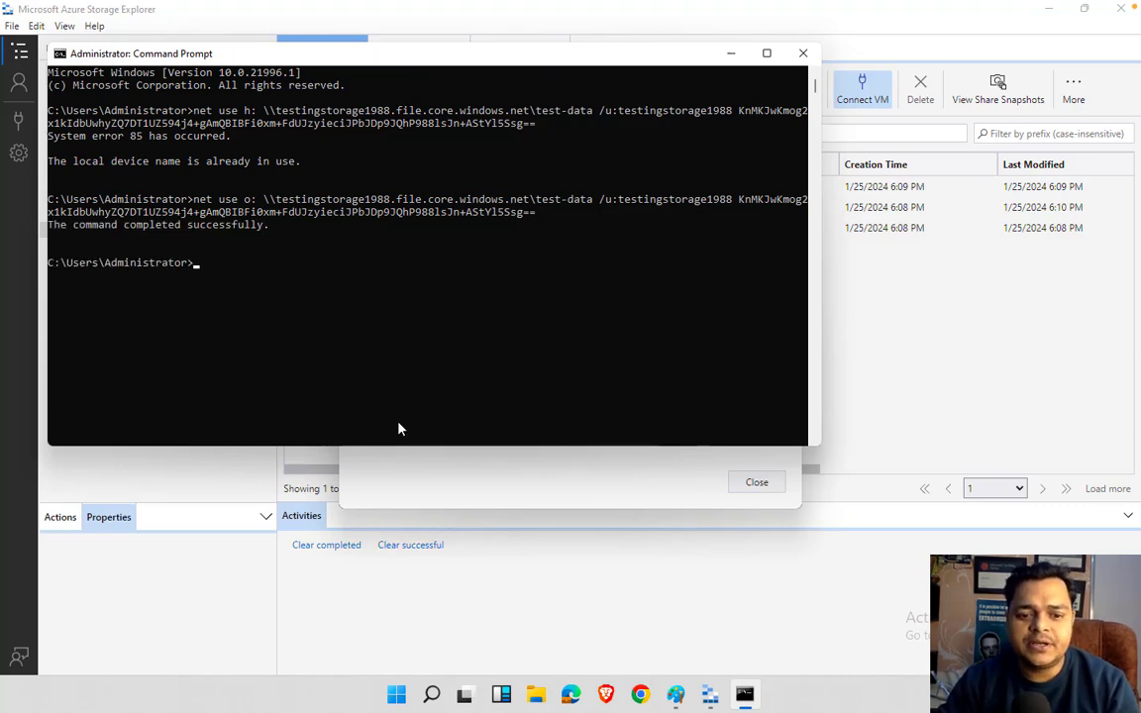
Open the mapped test-data (O:) drive in File Explorer and create a folder named cloud data in it
key(super+e)
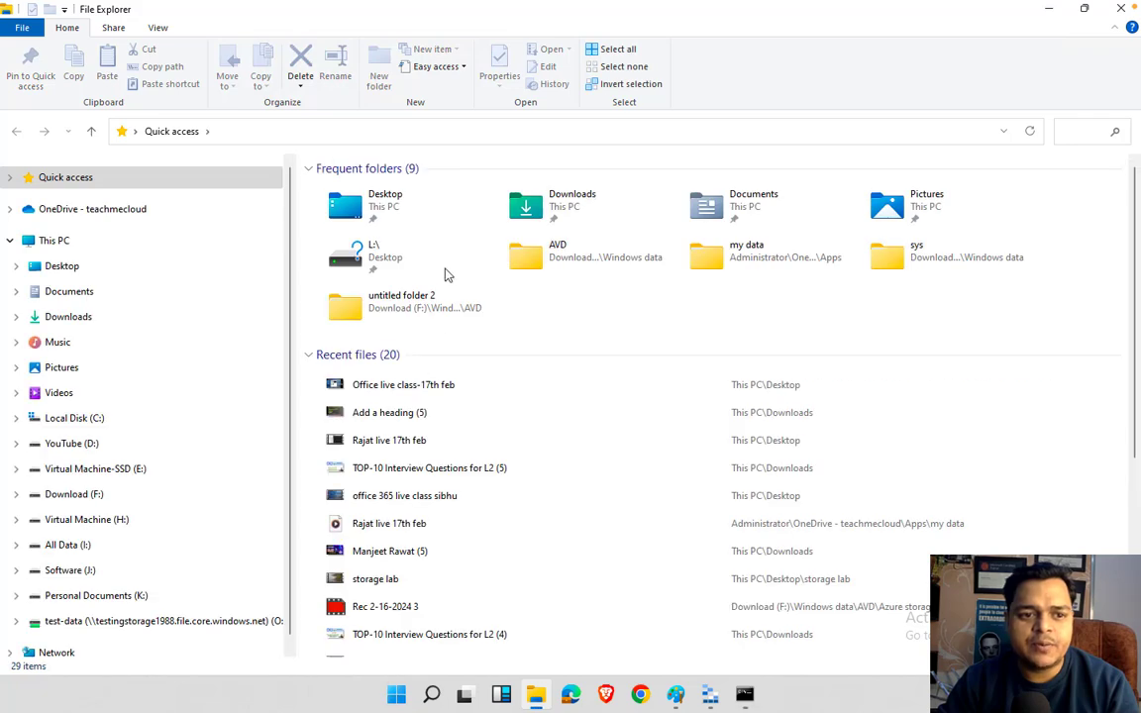
click(89, 241)
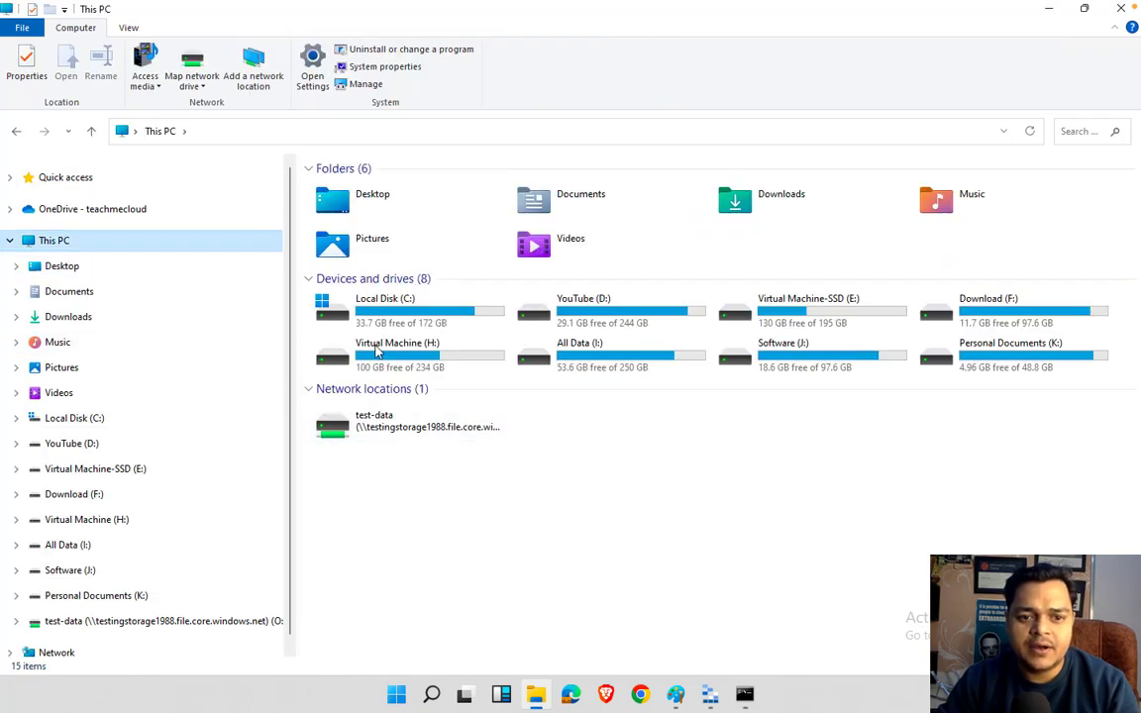
double_click(396, 416)
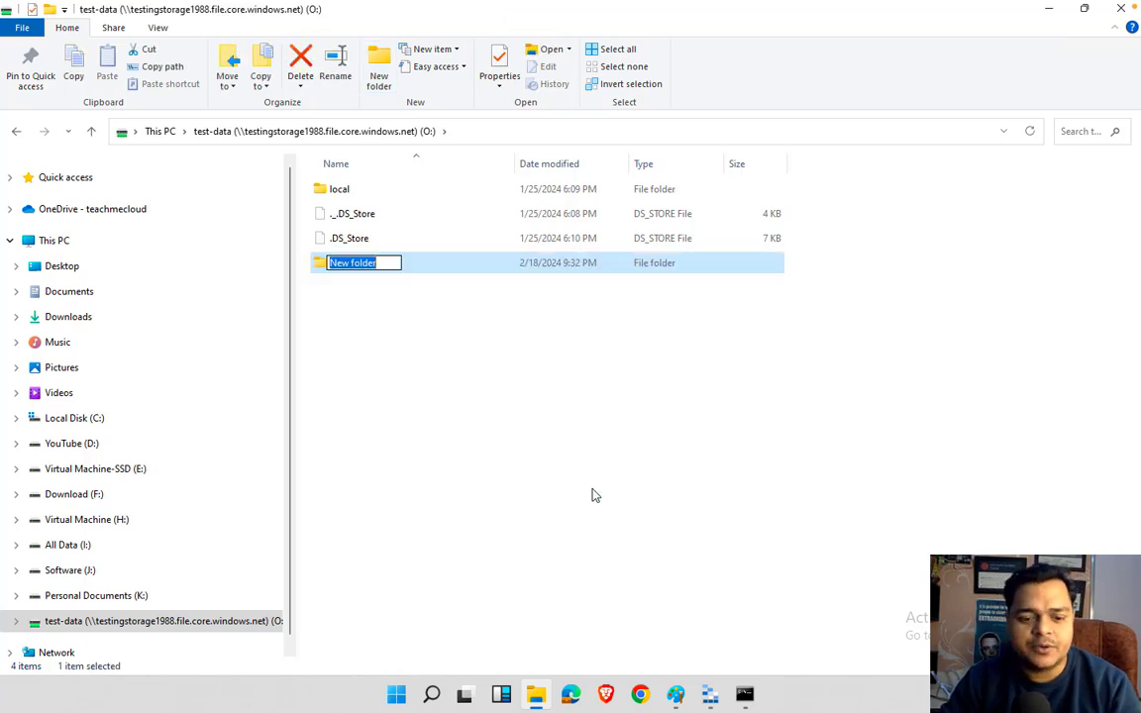
text(cloud)
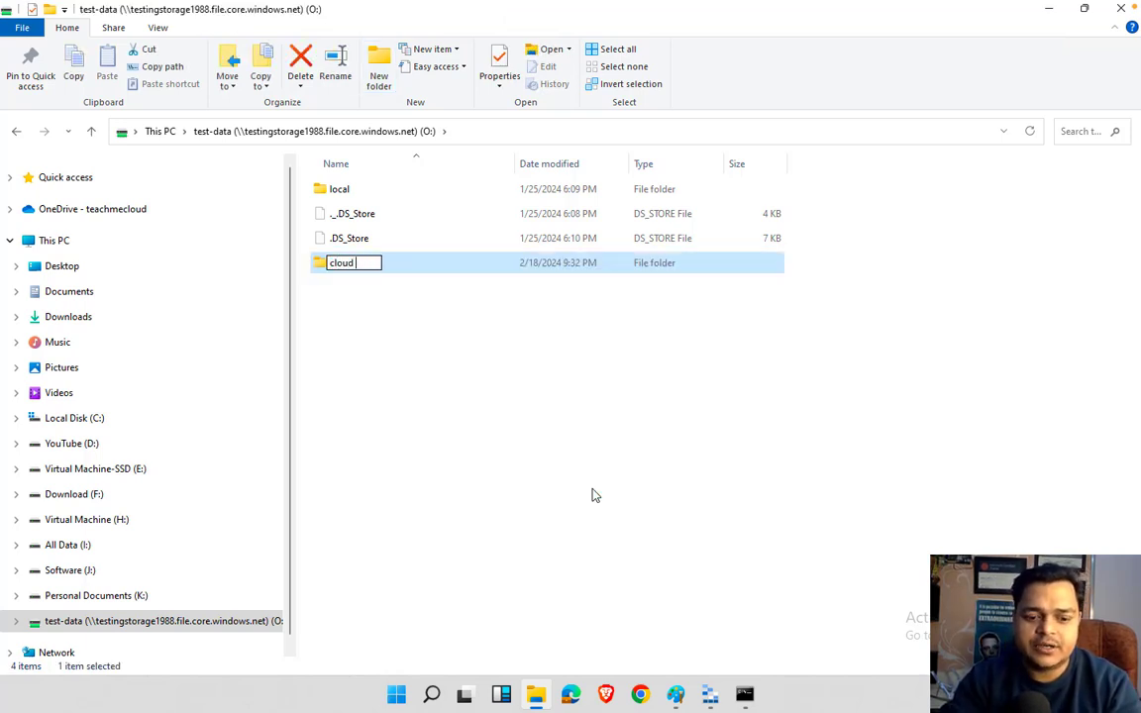
text( data)
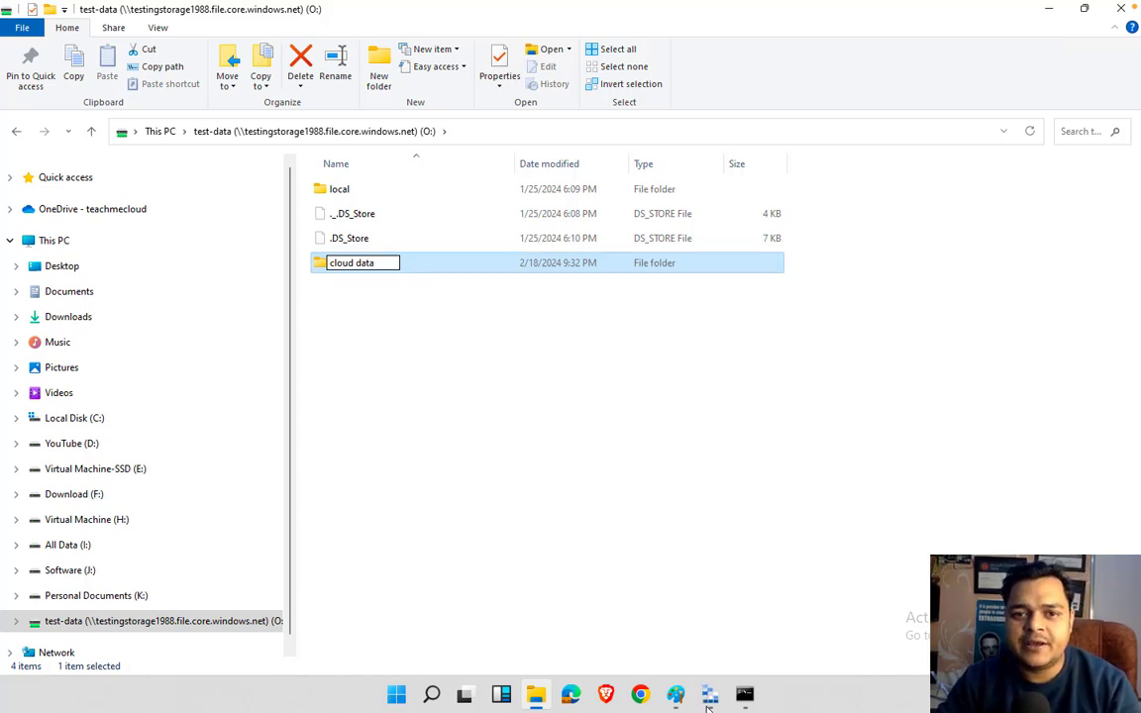
click(354, 280)
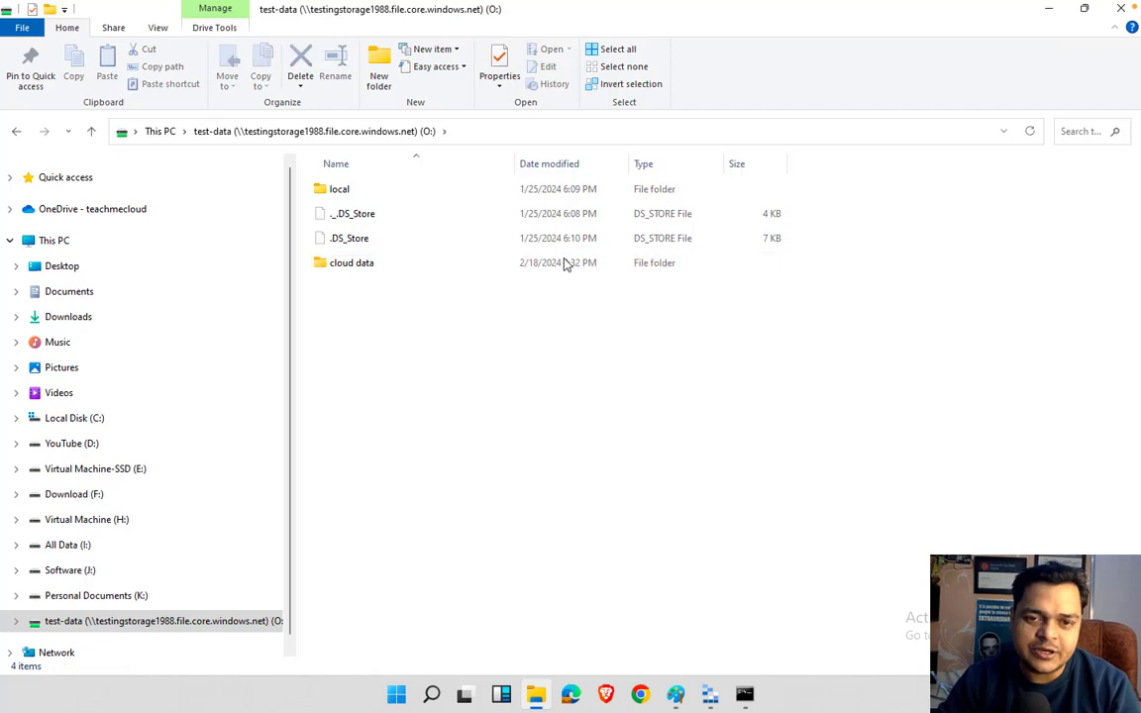
Minimize File Explorer, dismiss the Connect File Share to VM dialog and return to Azure Storage Explorer
click(1049, 9)
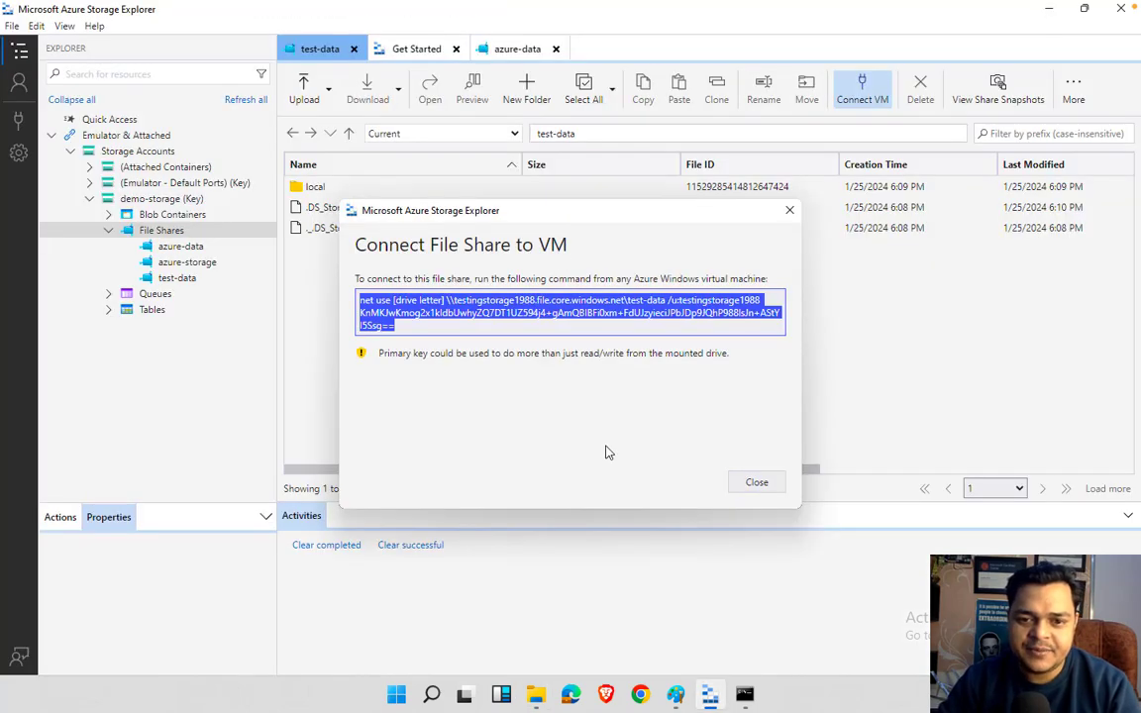
key(Escape)
click(536, 694)
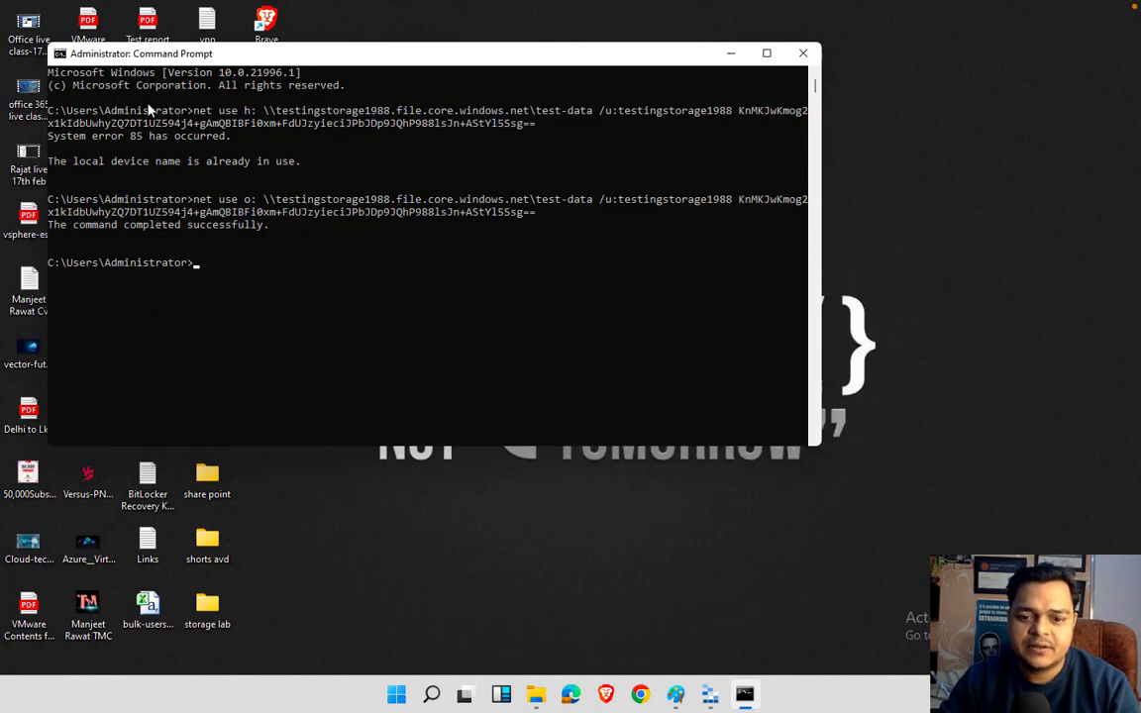
key(alt+Tab)
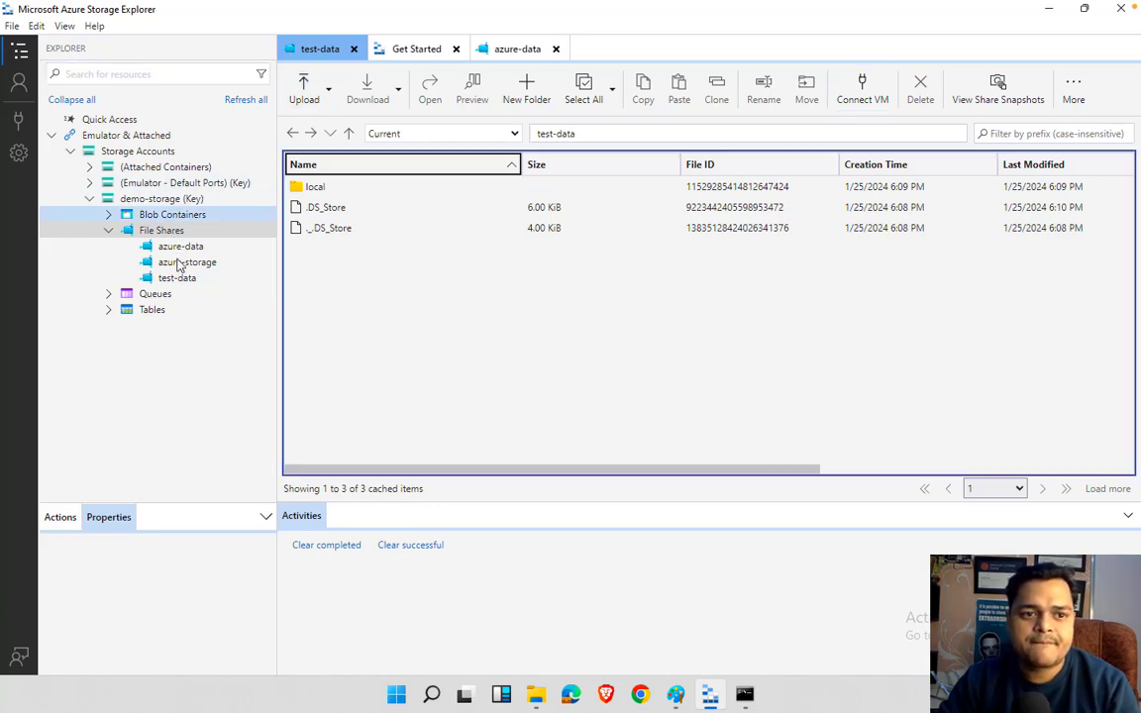
Examine the azure-data, azure-storage and test-data file shares of demo-storage, including the local folder inside test-data
click(174, 214)
click(169, 231)
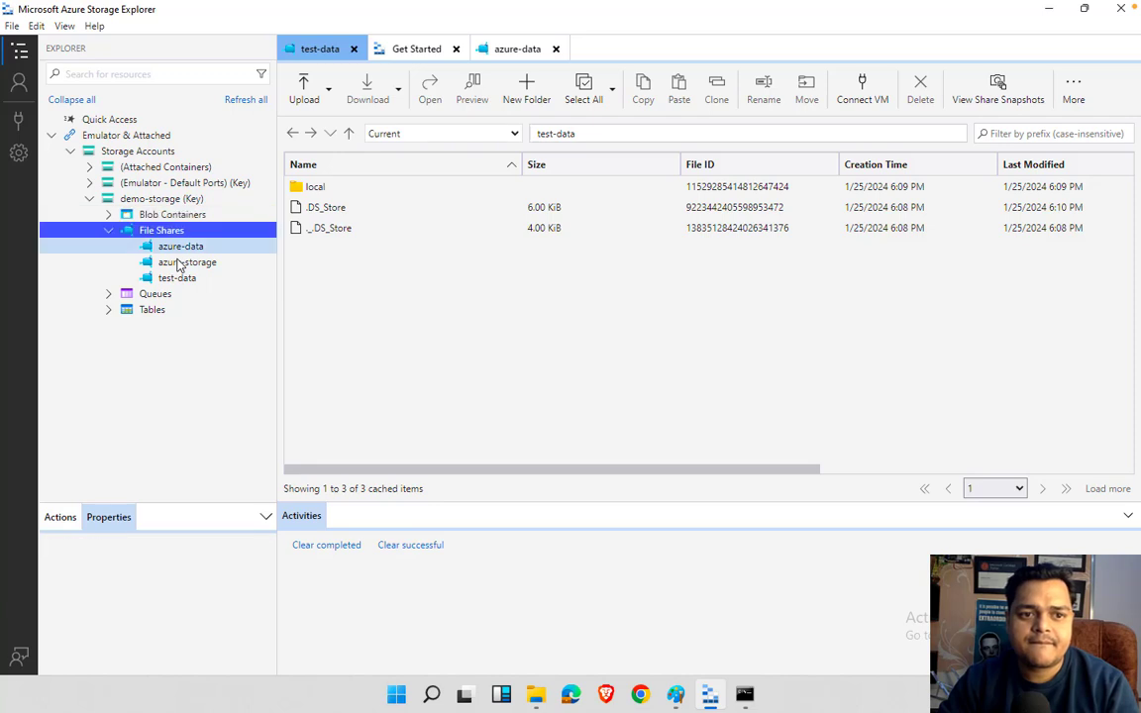
click(180, 246)
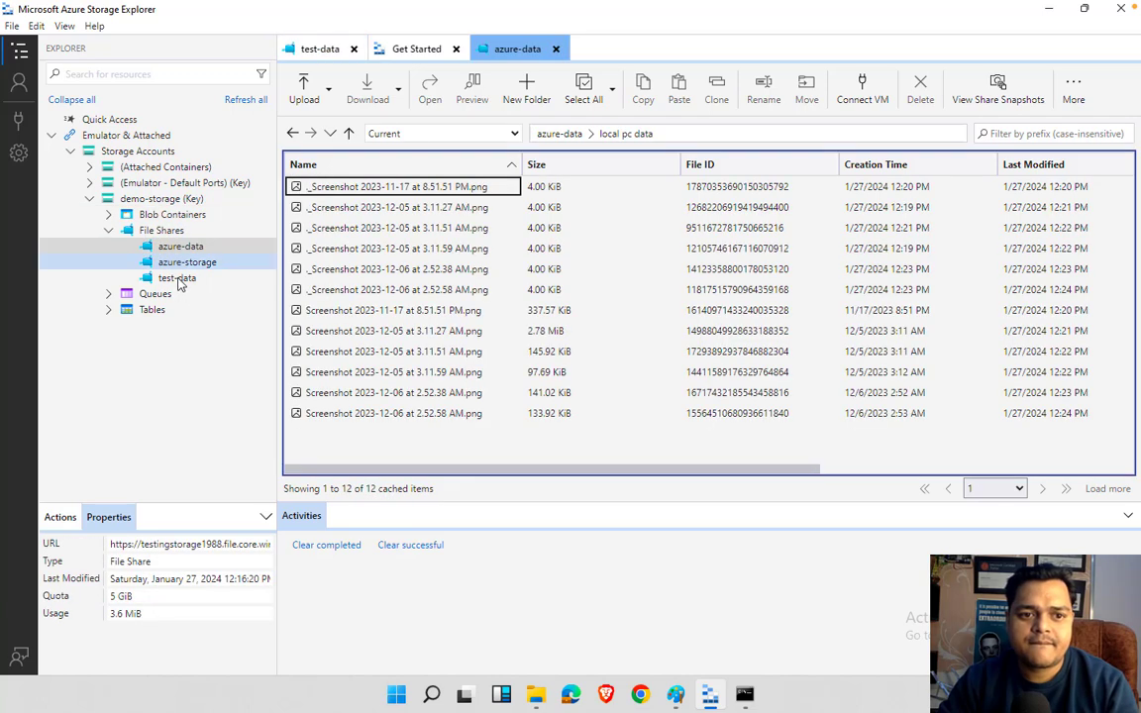
click(187, 262)
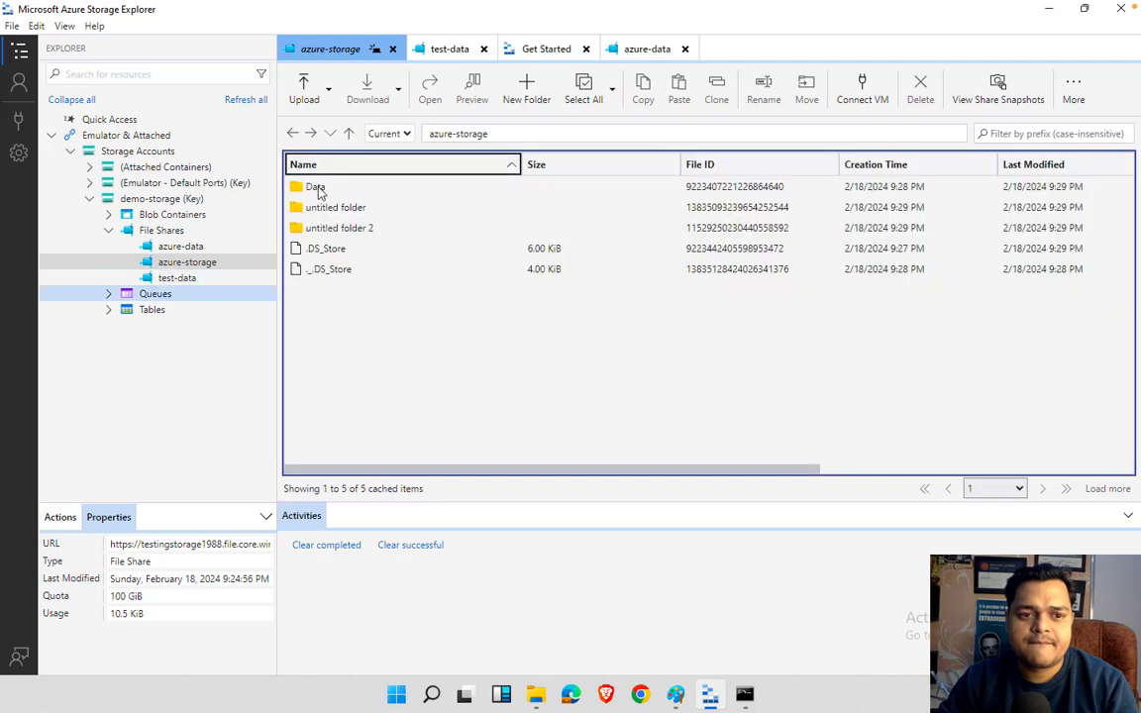
click(228, 279)
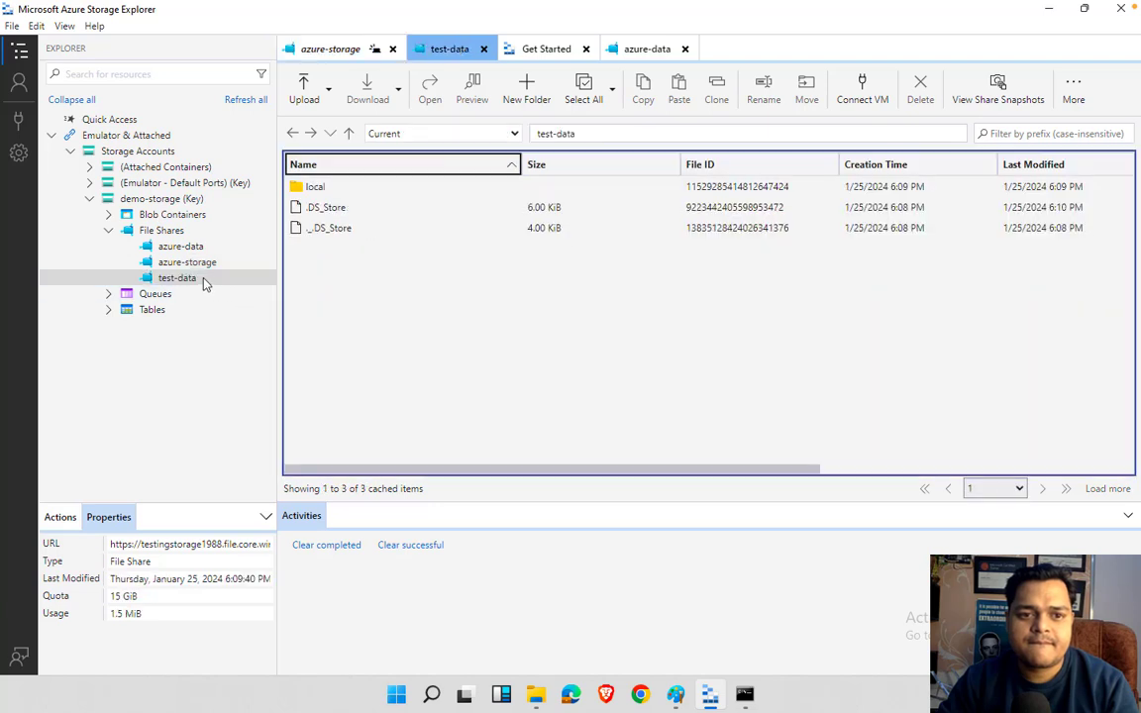
click(385, 188)
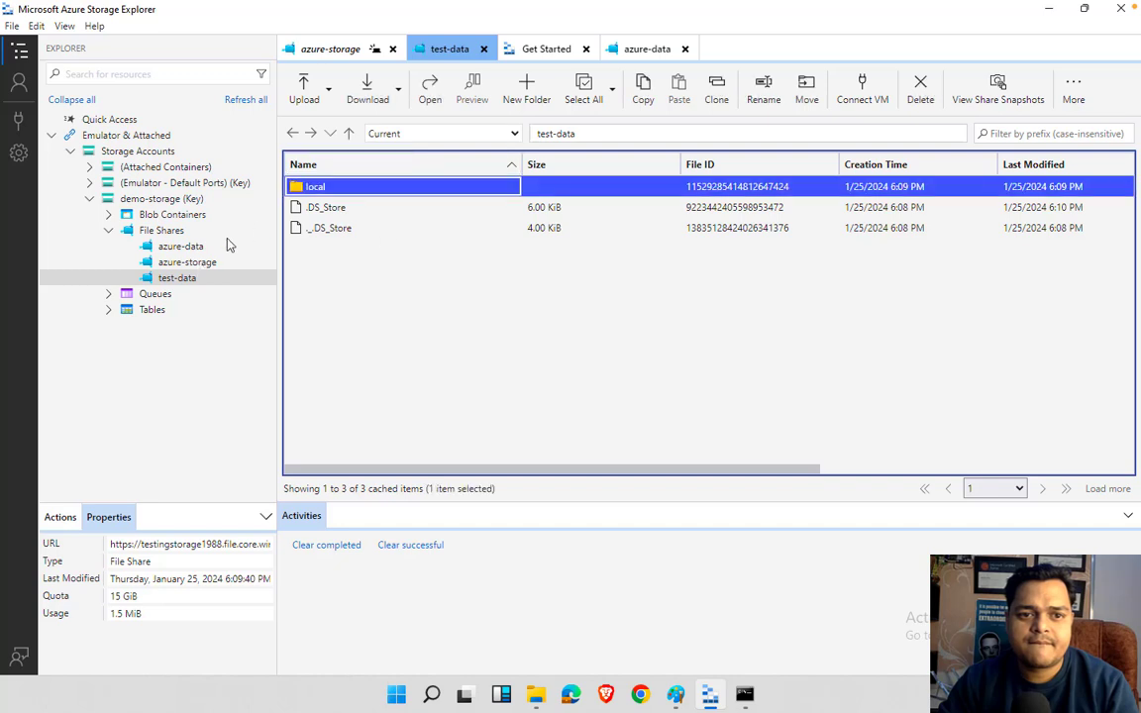
key(Return)
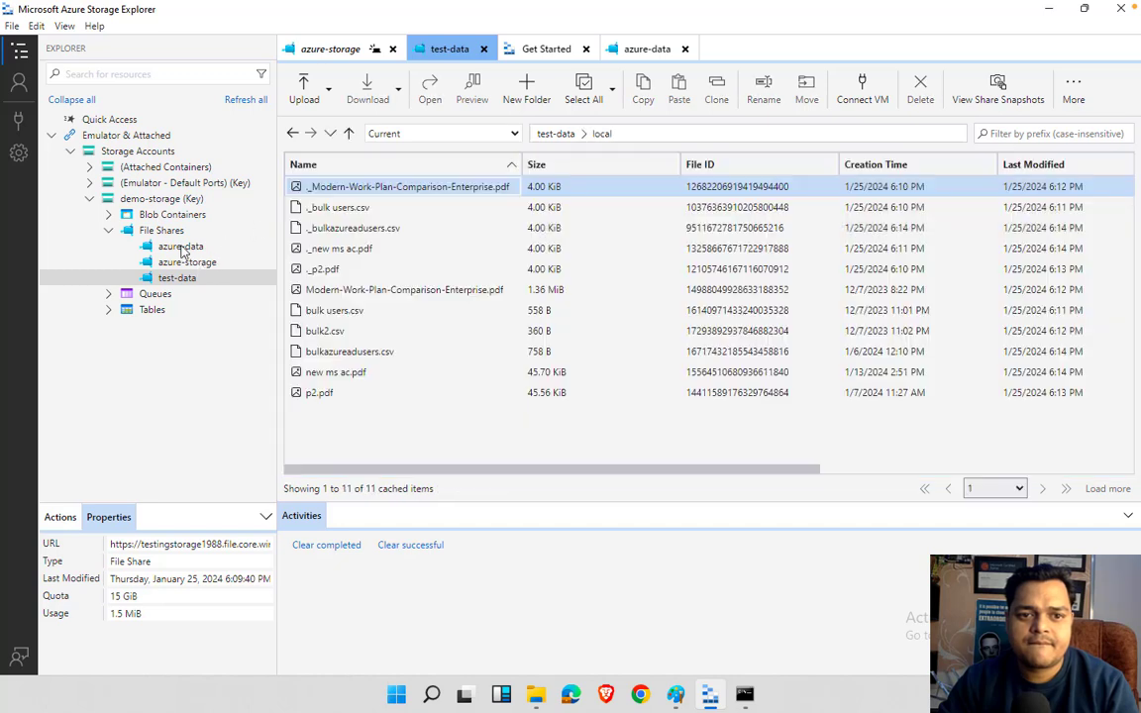
Compare the contents of the azure-storage share with the local pc data folder in the azure-data share
click(194, 262)
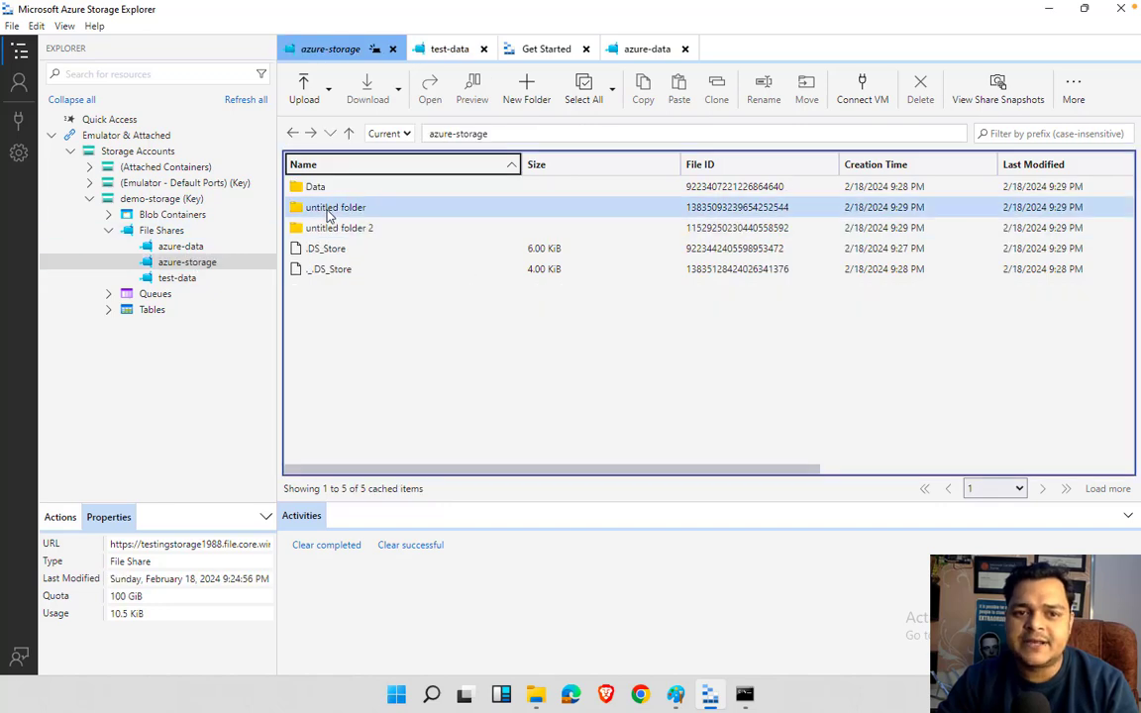
key(Up)
key(Up)
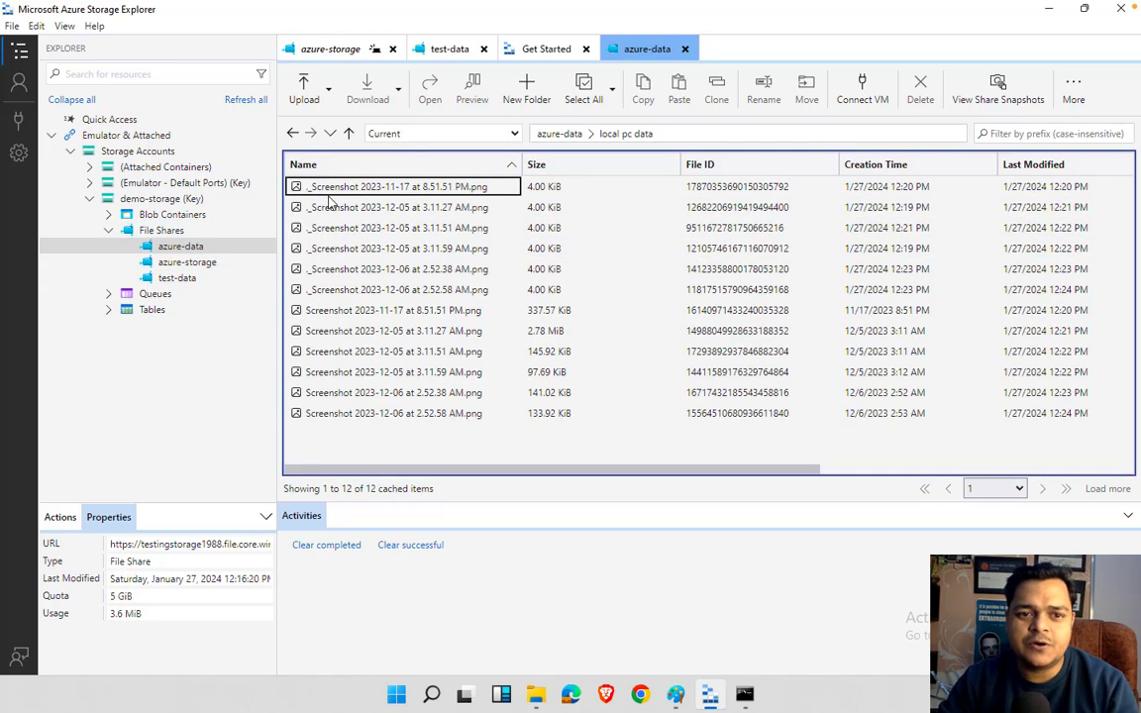
key(Down)
key(Down)
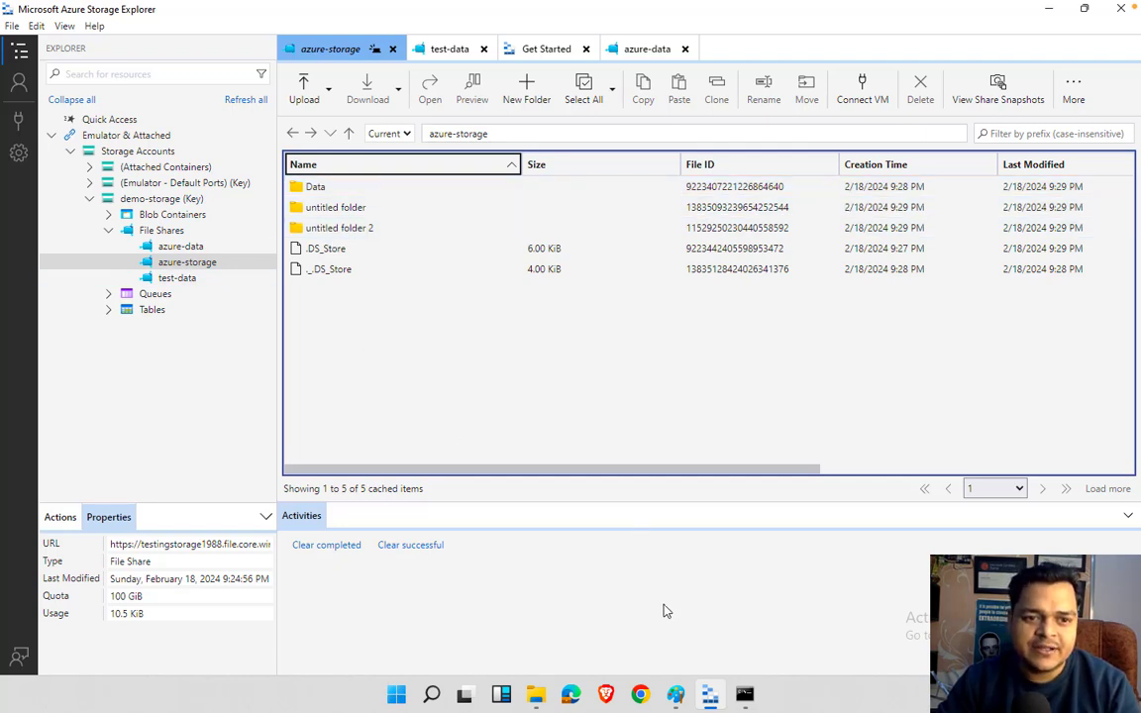
key(Down)
key(Down)
key(Down)
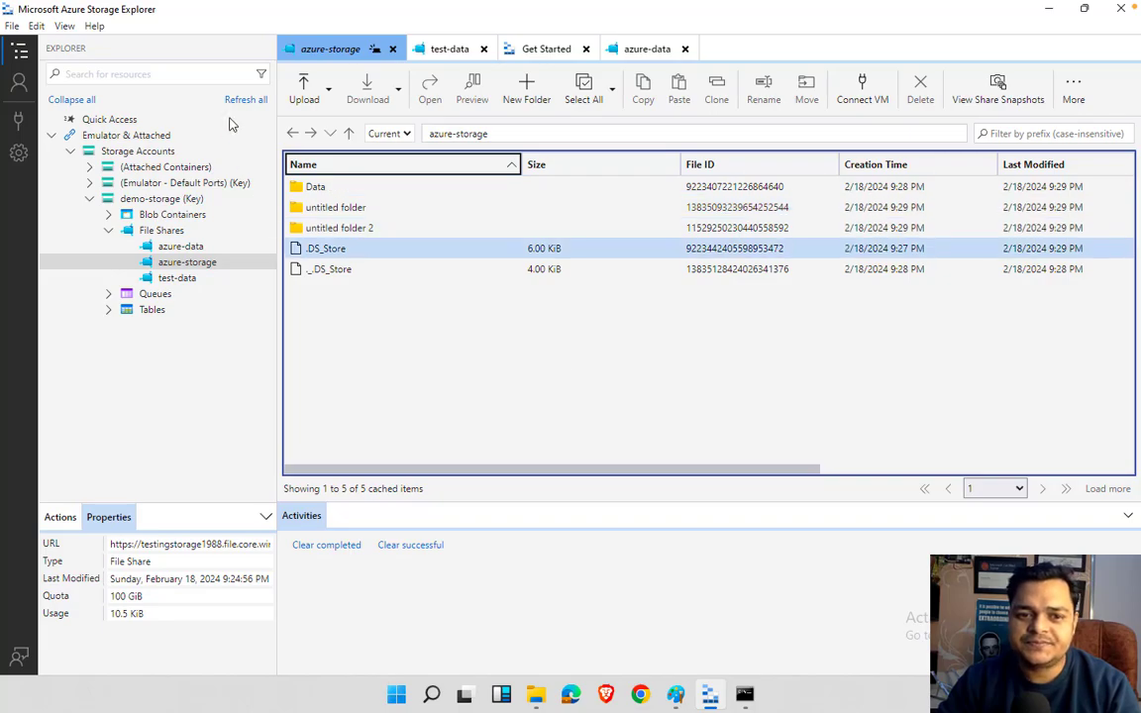
Switch to the Mac desktop and close the azure-storage Finder window and the Terminal window
key(ctrl+Left)
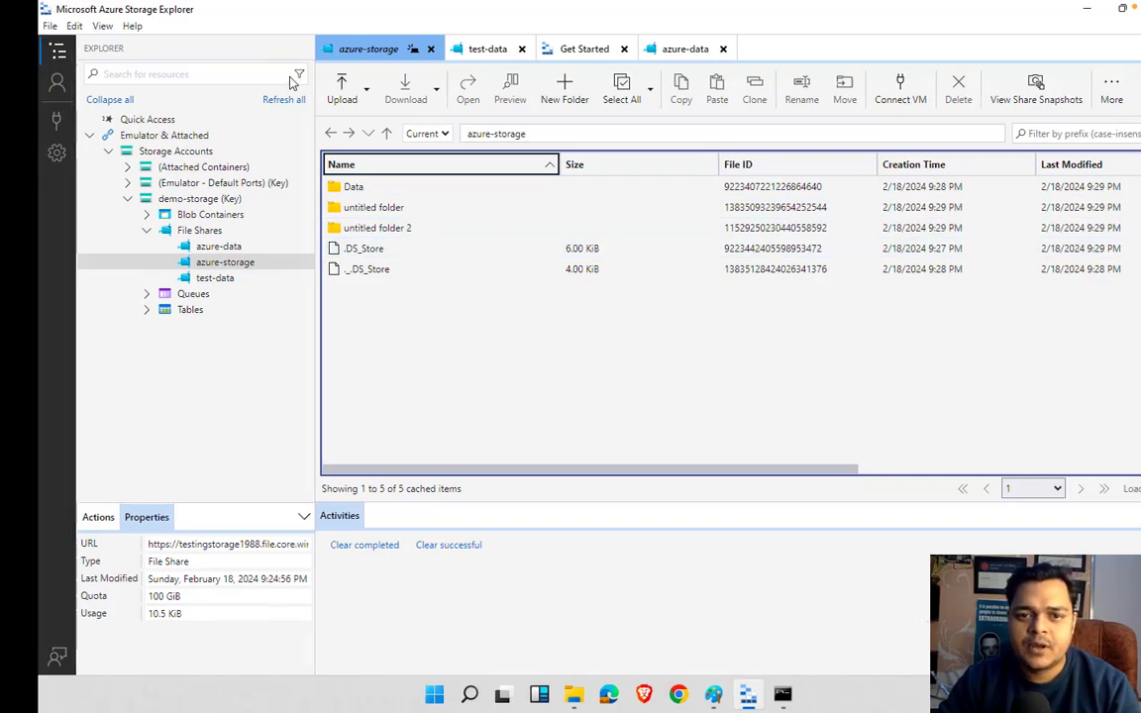
key(ctrl+Left)
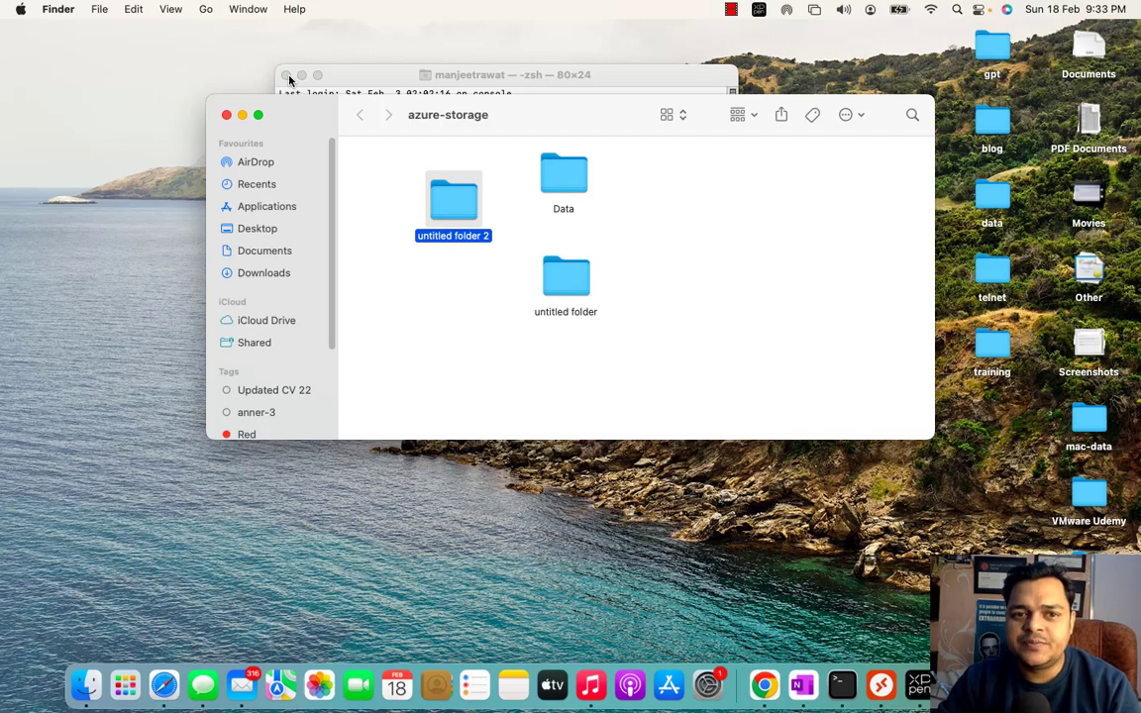
key(super+w)
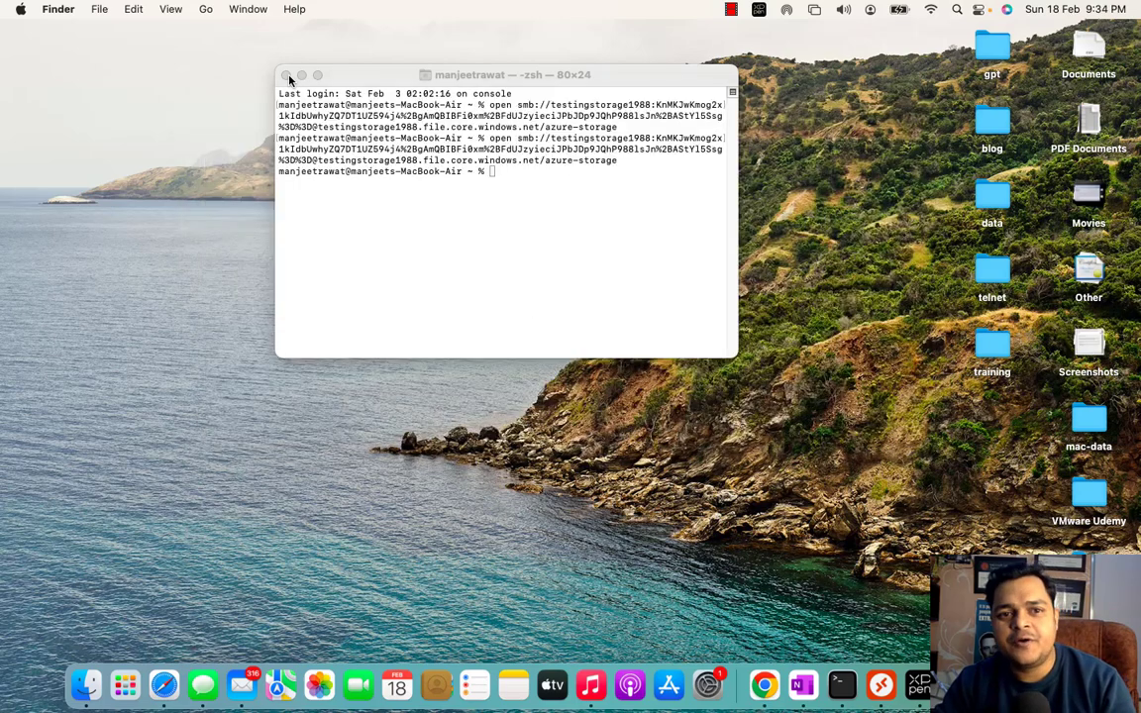
click(286, 76)
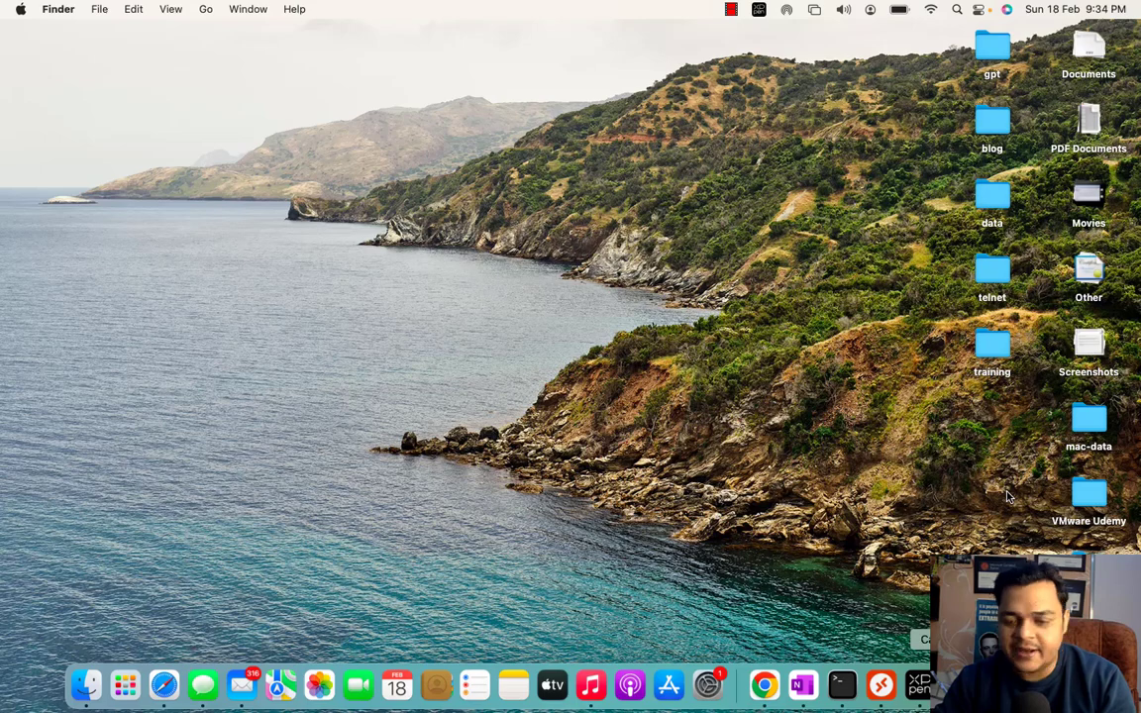
right_click(958, 685)
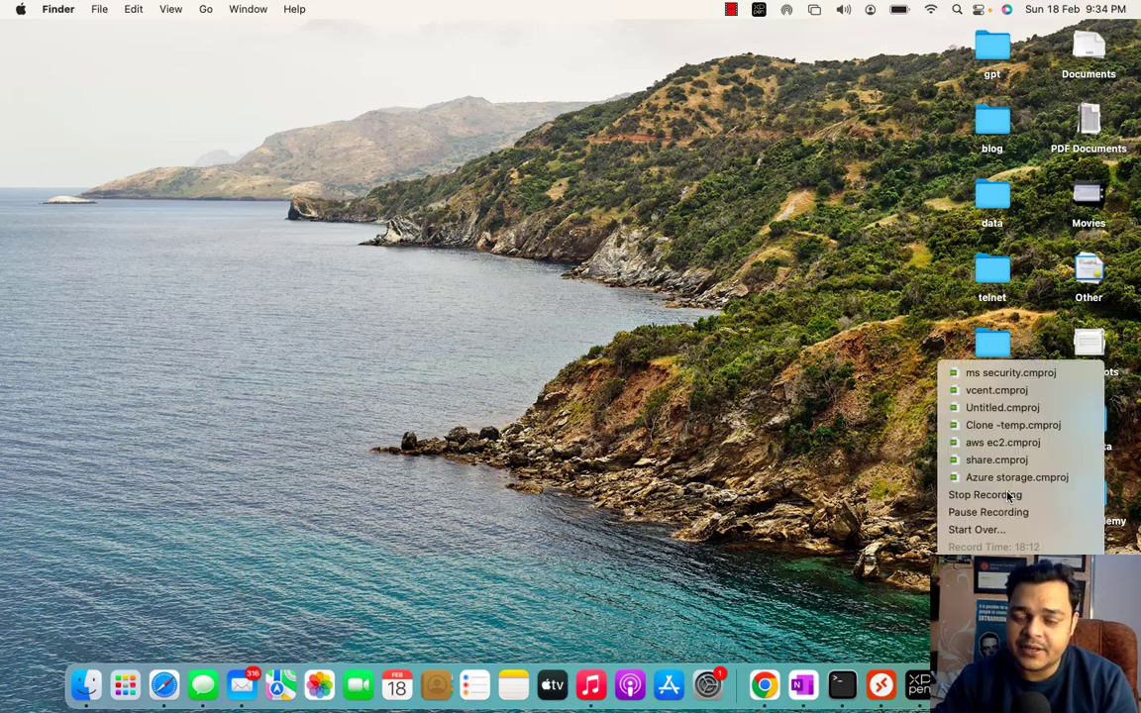